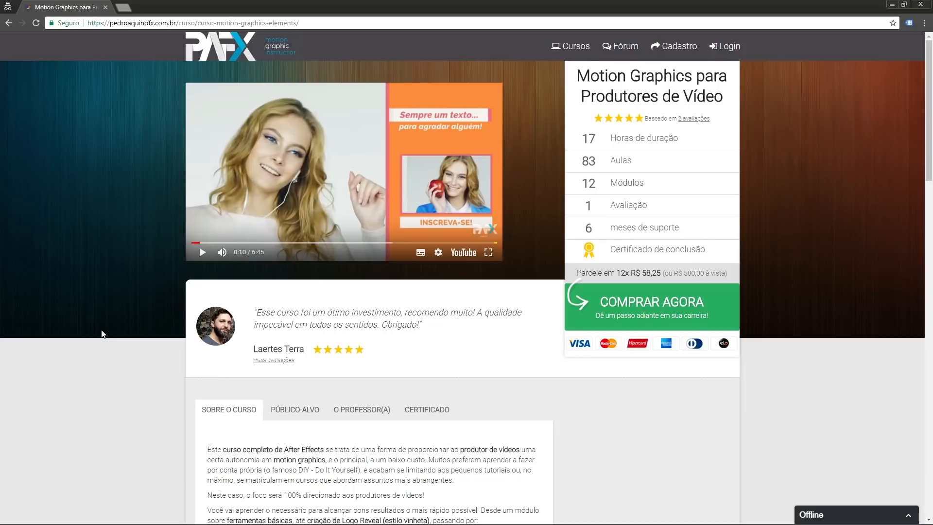
Step: Go to the module list on the course page and select Módulo 07. Efeitos Visuais
scroll(111, 339, "down", 13)
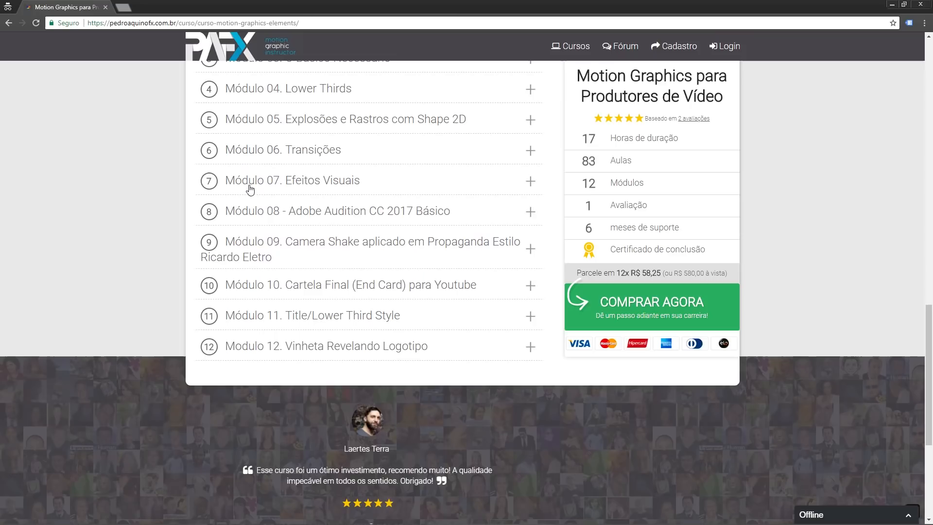
left_click(250, 183)
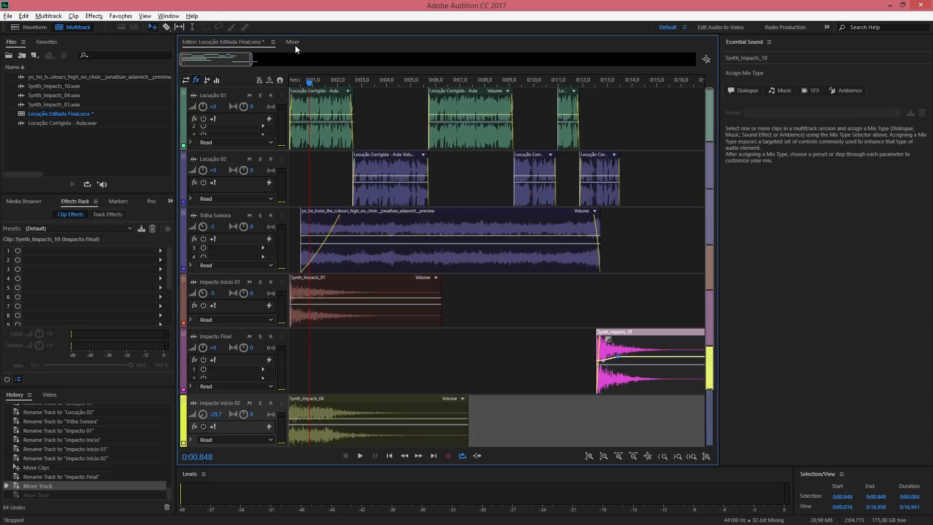
Step: In Adobe Audition, dock the Mixer beside the multitrack editor and widen it so more track strips fit
left_click(294, 44)
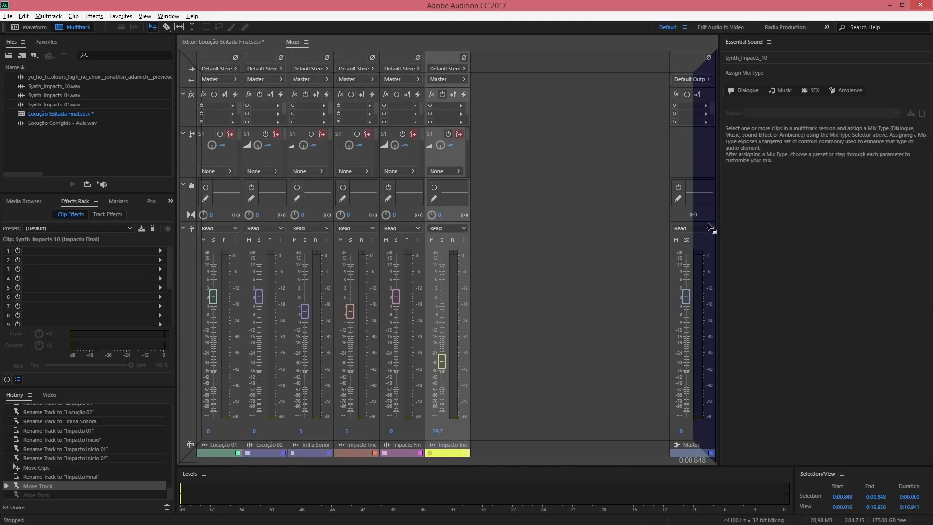
left_click_drag(709, 226, 709, 227)
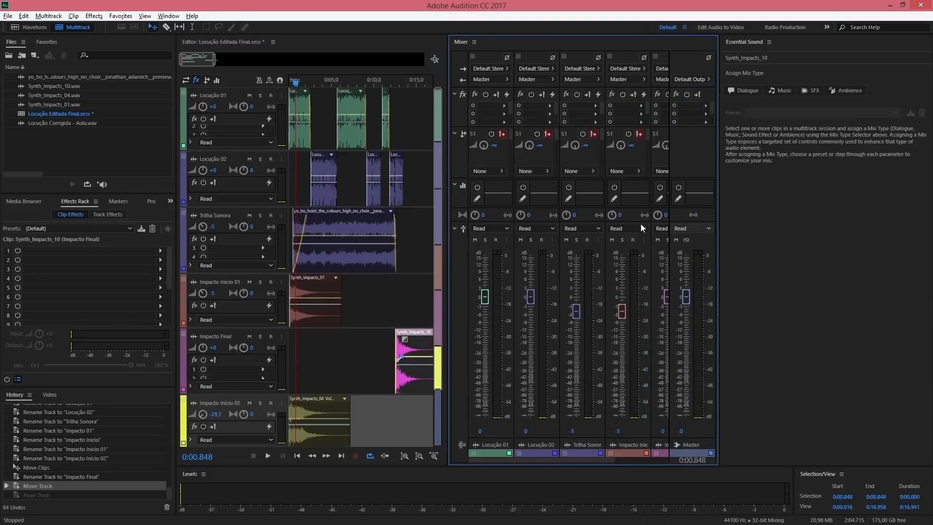
left_click_drag(447, 170, 407, 171)
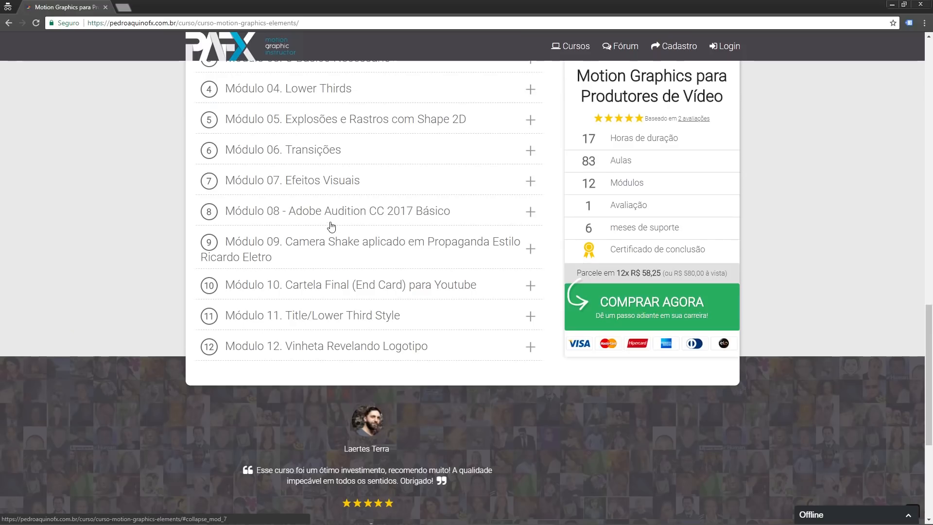
Step: Back on the course page, look through the lessons of modules 08, 09 and 10
left_click(333, 221)
left_click(333, 213)
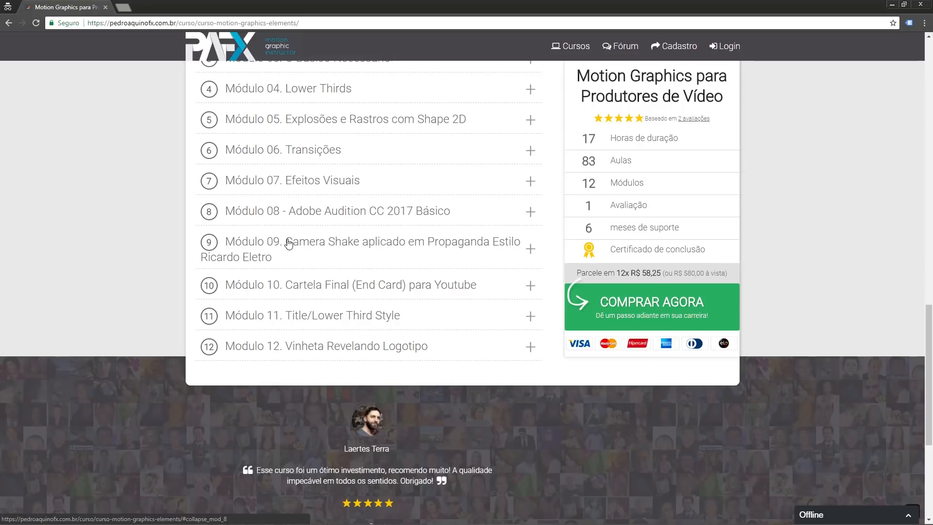
left_click(289, 243)
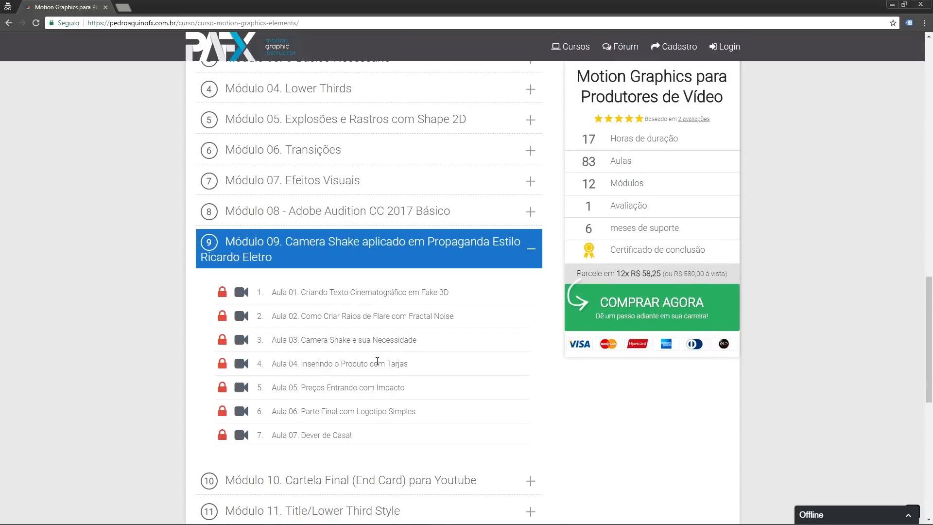
left_click(367, 266)
left_click(326, 289)
scroll(251, 340, "down", 2)
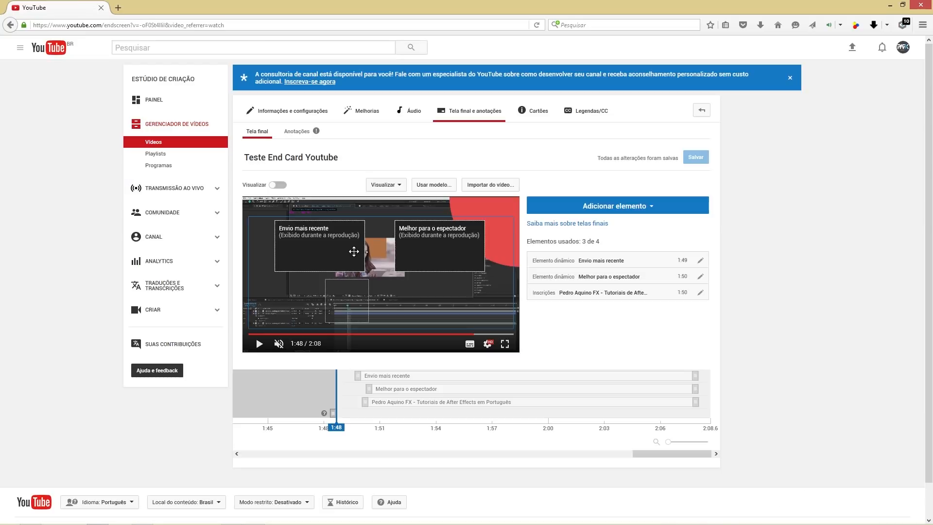
Step: In the YouTube end screen editor, select the Envio mais recente element and resize it from its lower corner
left_click(363, 265)
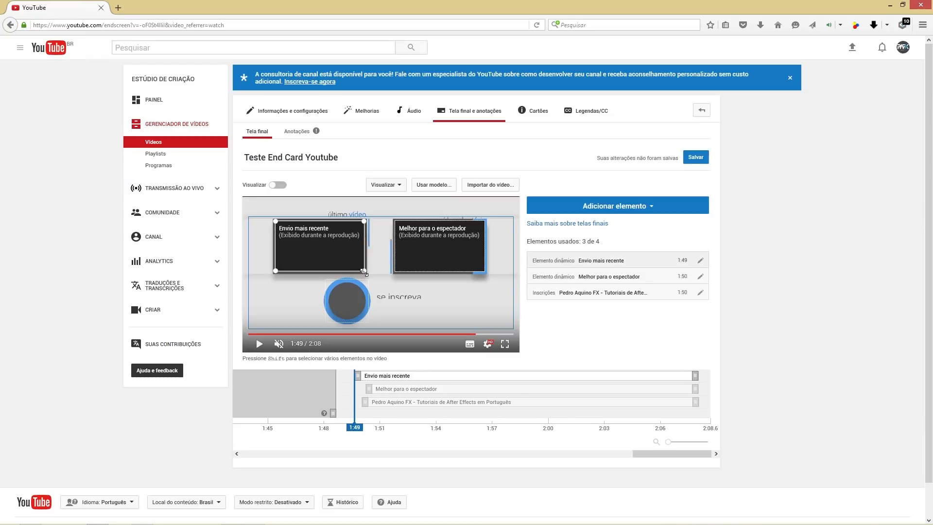
left_click_drag(363, 271, 421, 316)
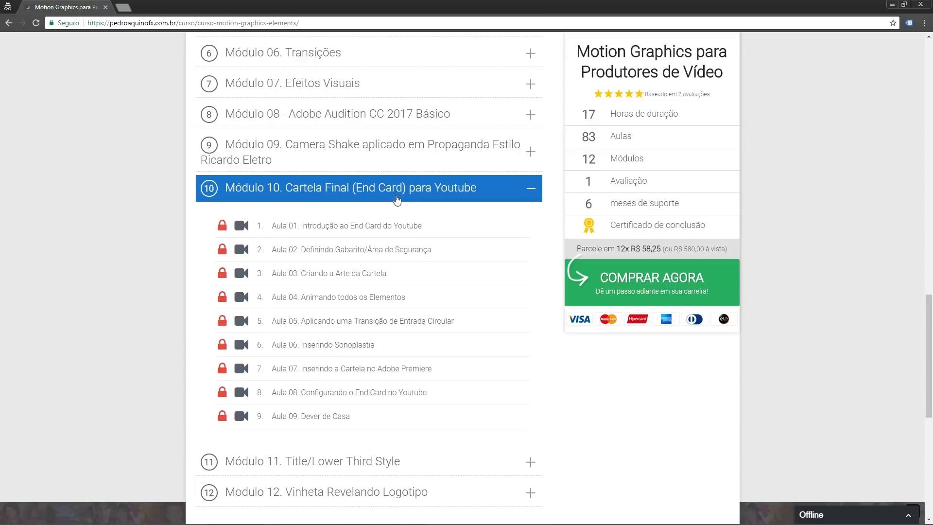
Step: On the course page, collapse Módulo 10 and look through the lessons of Módulo 11 and Modulo 12
left_click(397, 197)
left_click(311, 221)
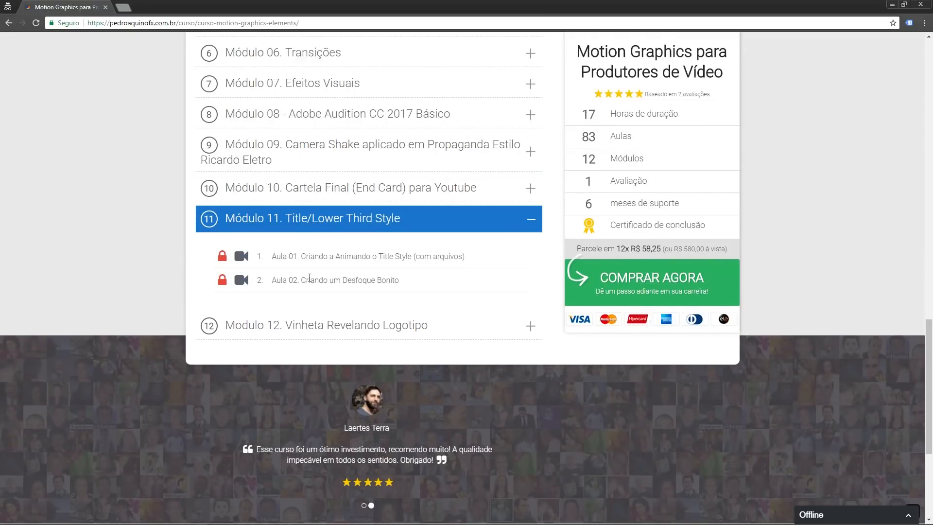
left_click(316, 335)
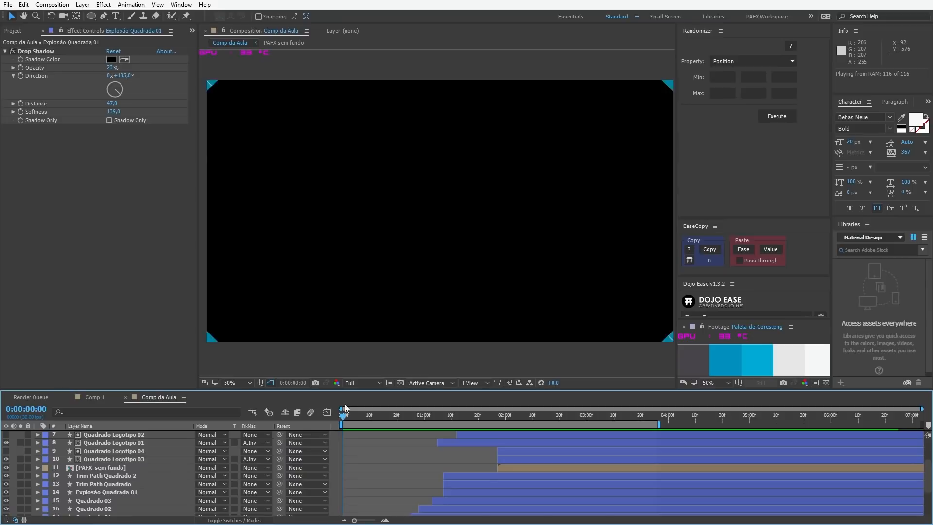
Step: In After Effects, preview the logo animation in the Comp da Aula composition
key("space")
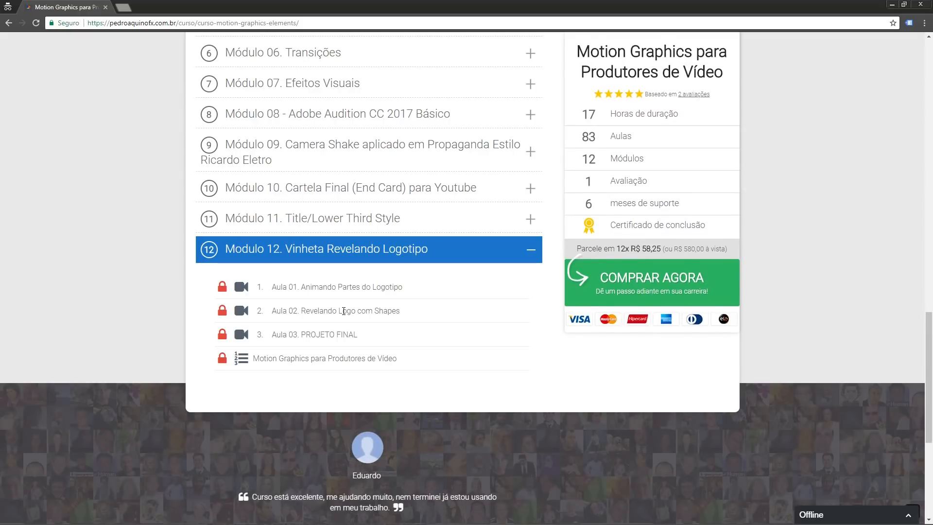
Step: Collapse Modulo 12. Vinheta Revelando Logotipo on the course page and return to the top of the page
scroll(319, 345, "up", 1)
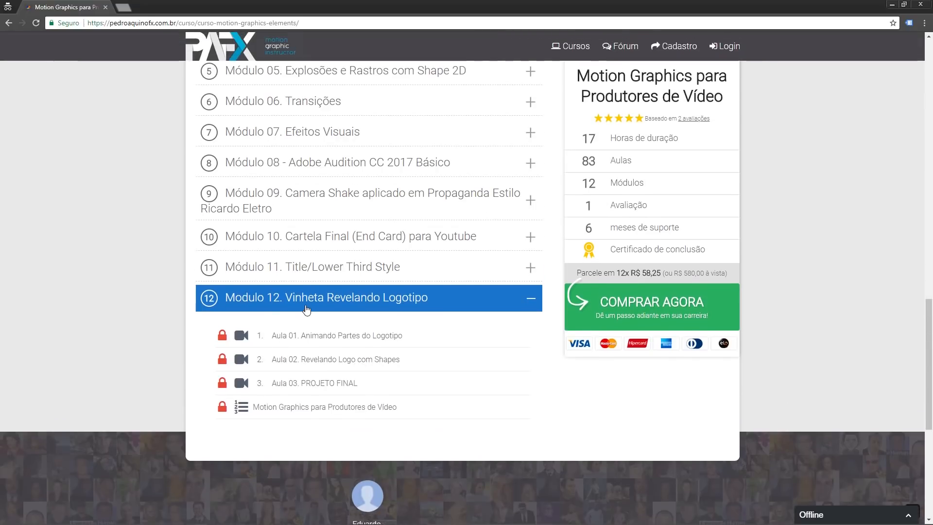
left_click(300, 305)
scroll(184, 344, "up", 7)
scroll(178, 336, "up", 12)
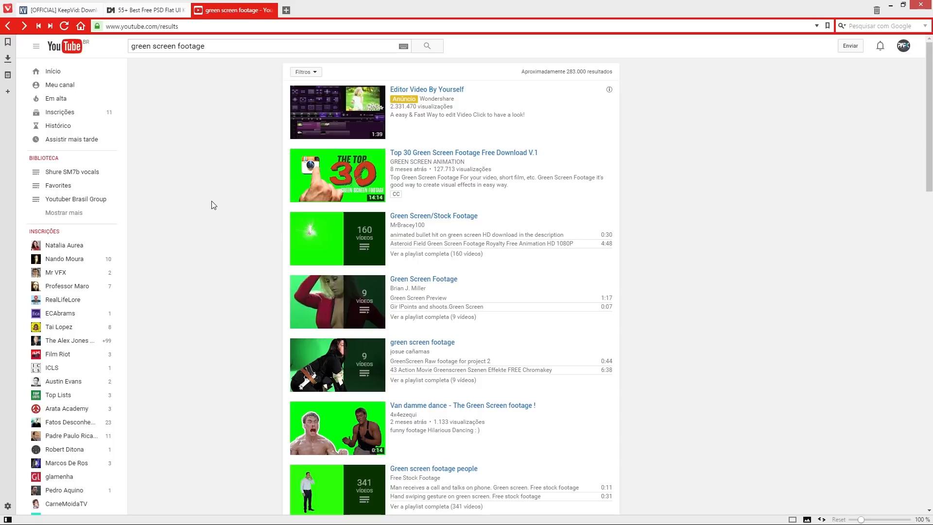
Step: Browse the YouTube results for green screen footage and open the Jean Claude Van Damme green screen download video
scroll(222, 277, "down", 2)
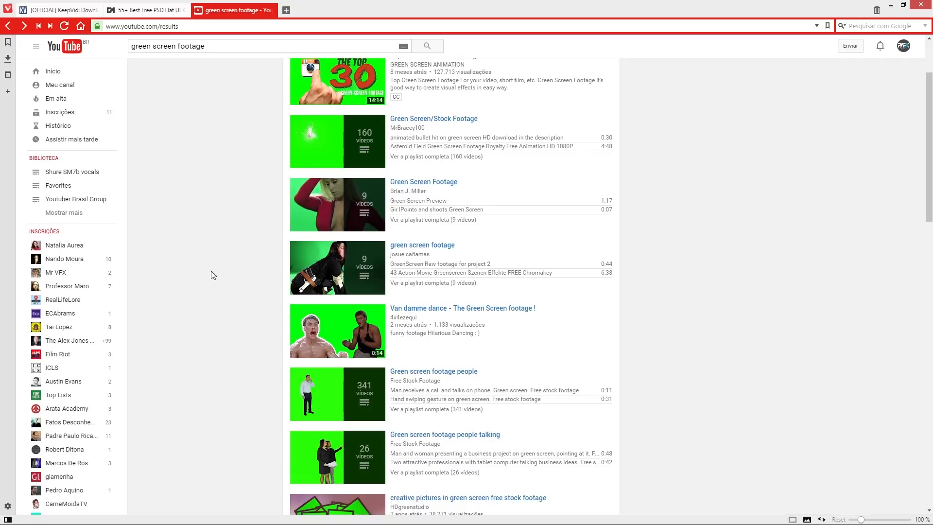
scroll(211, 275, "down", 2)
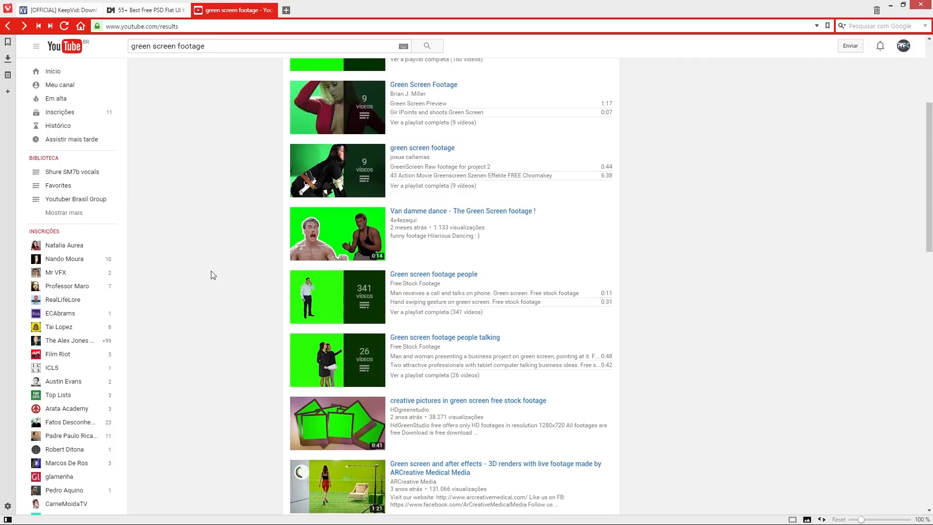
scroll(211, 270, "down", 13)
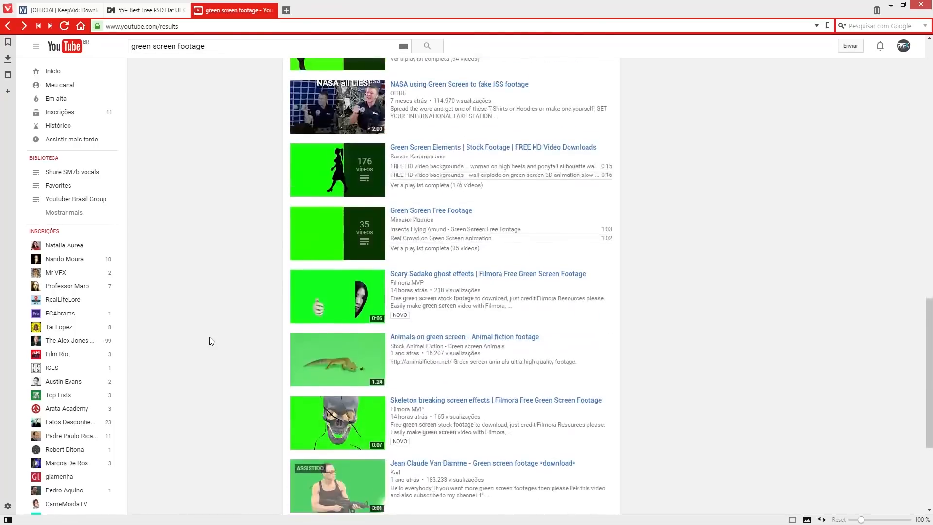
scroll(209, 337, "down", 3)
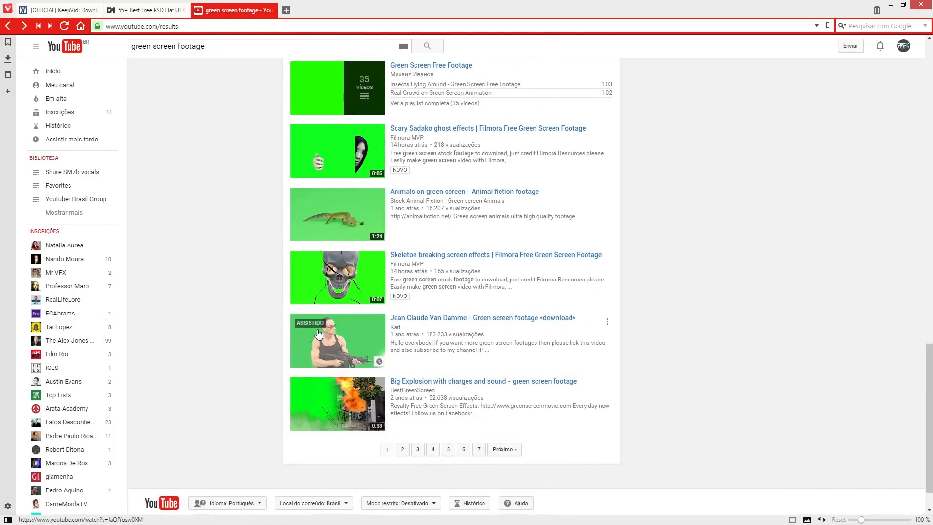
left_click(348, 323)
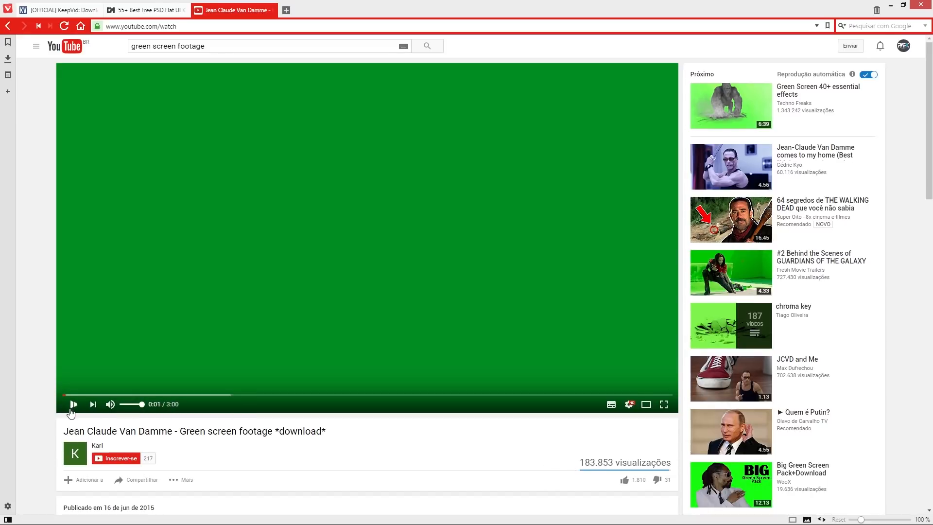
Step: Play the opening of the Van Damme green screen video and pause it at 0:07
left_click(72, 407)
left_click(72, 407)
left_click(72, 407)
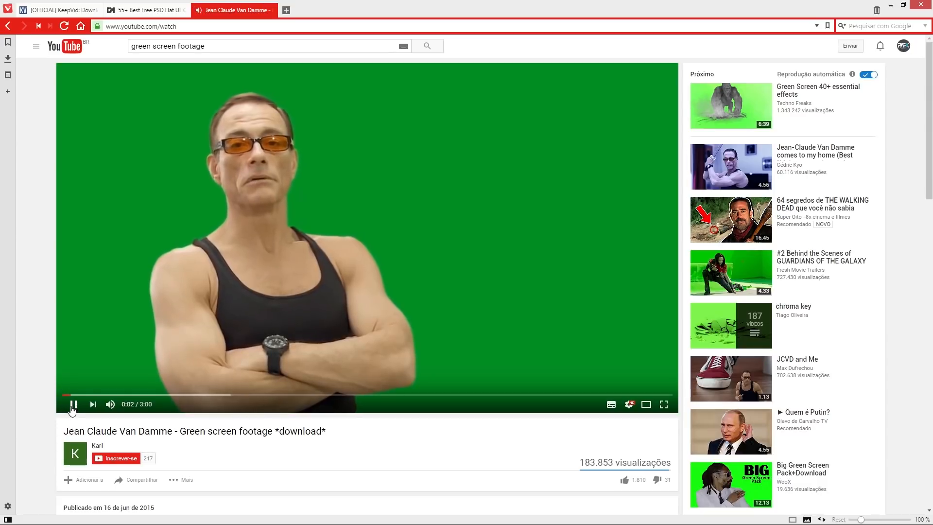
left_click(72, 407)
left_click(72, 411)
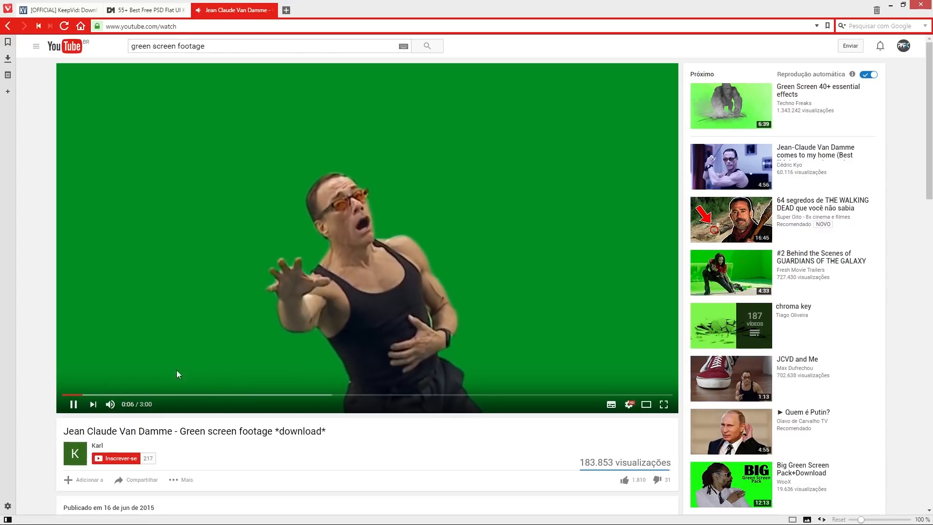
left_click(73, 405)
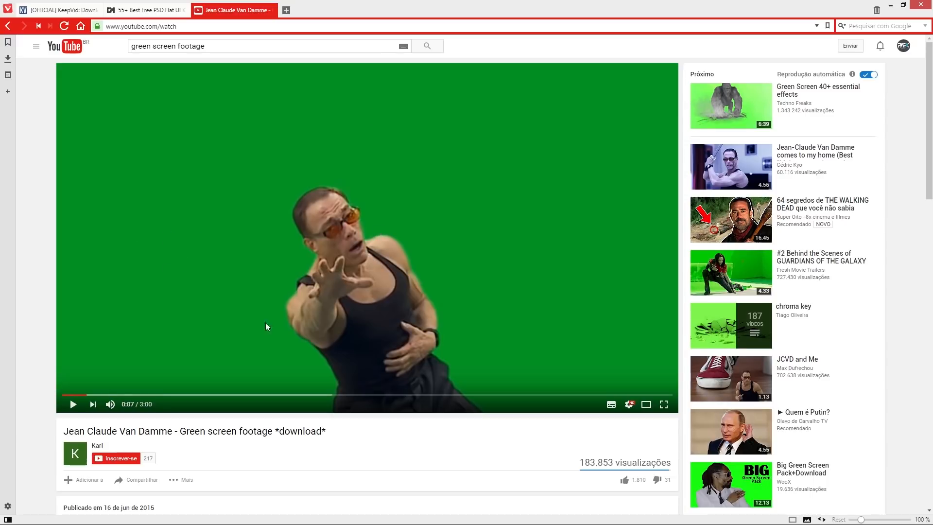
Step: Resume the video, pause it at 0:17, and skip ahead to 0:36
left_click(265, 279)
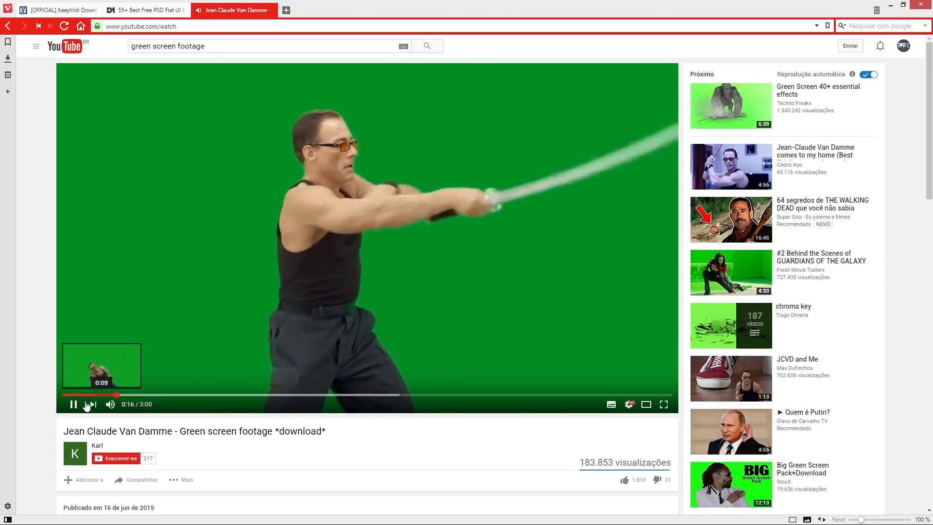
left_click(77, 406)
left_click(74, 405)
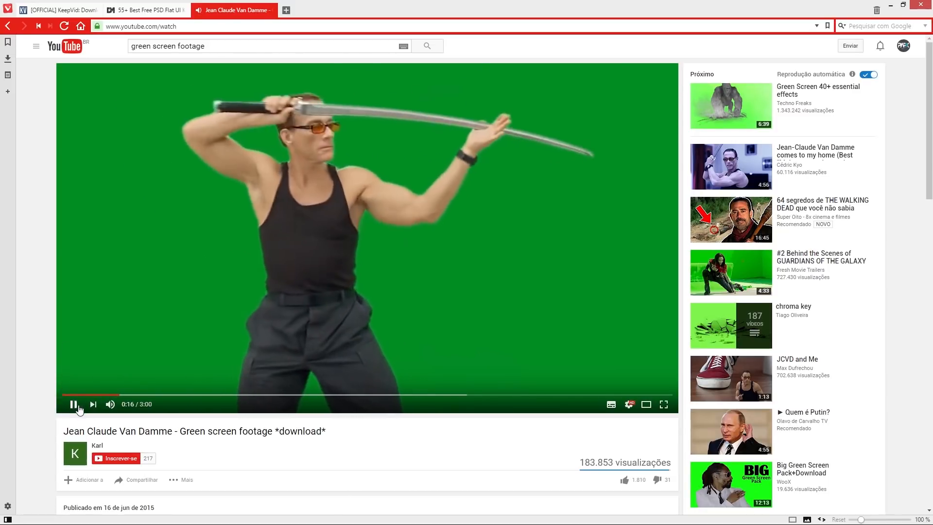
left_click(301, 173)
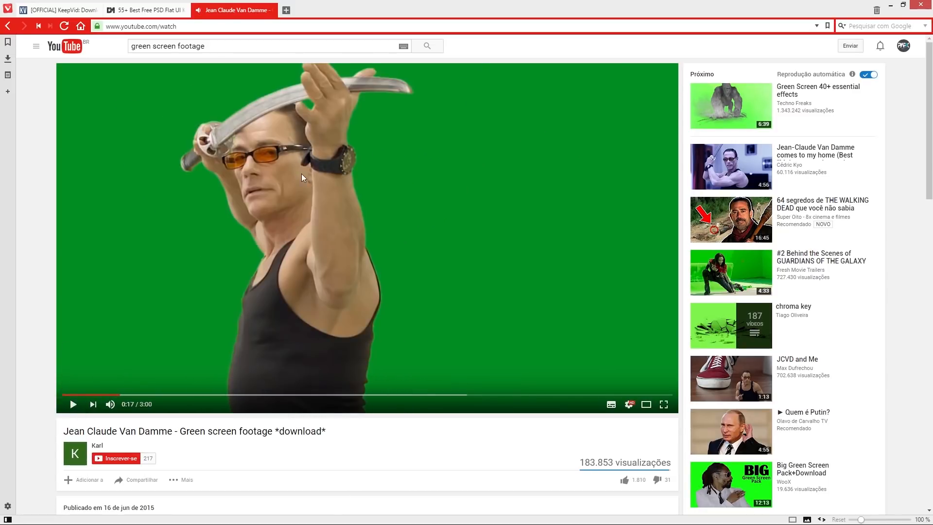
left_click(184, 394)
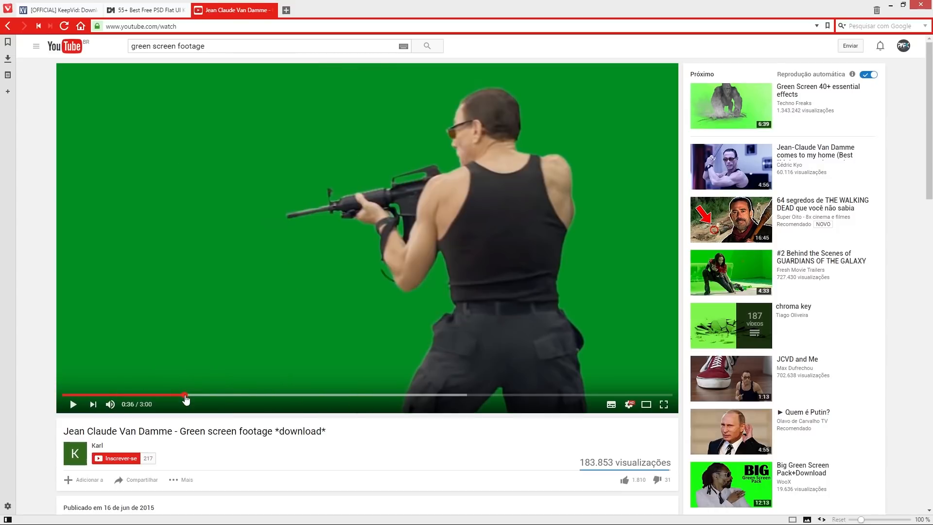
Step: Return to the green screen footage results and filter them by Alta Definição and 4K
left_click(10, 27)
scroll(233, 267, "down", 5)
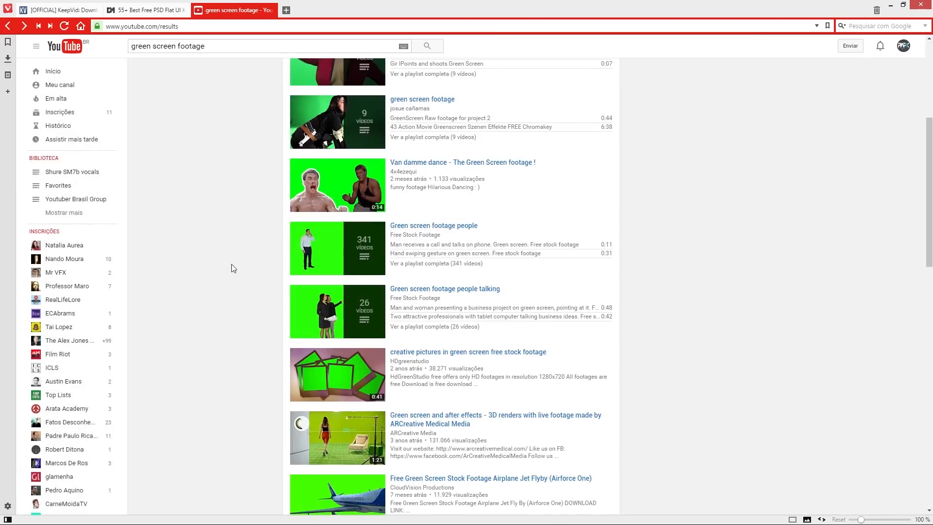
scroll(231, 267, "up", 5)
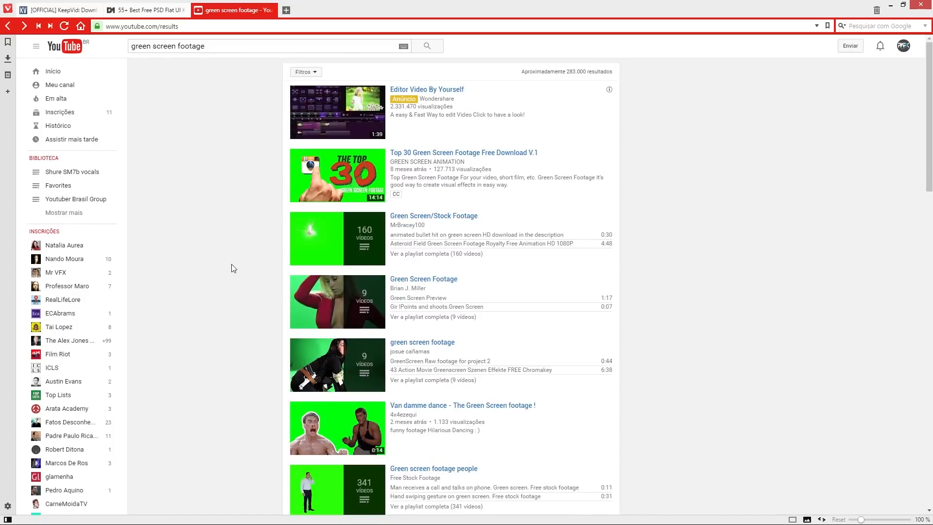
left_click(315, 73)
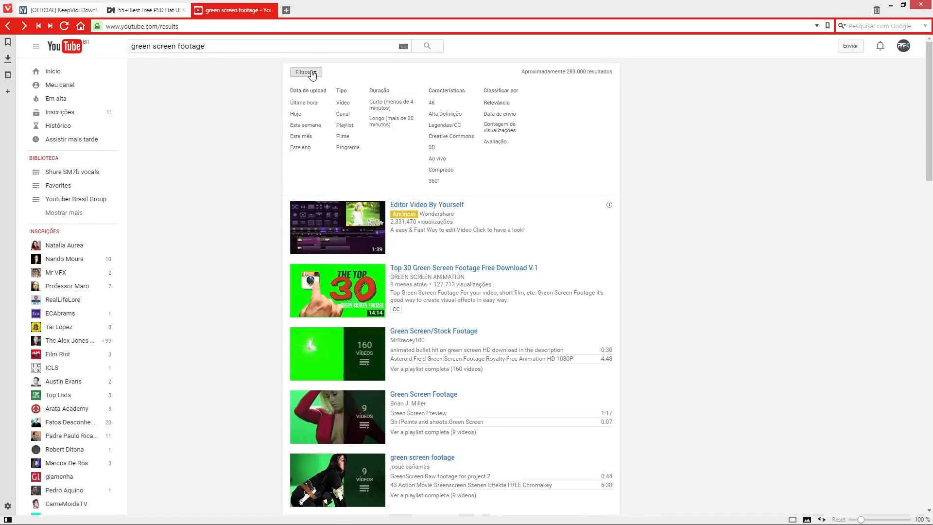
left_click(434, 116)
left_click(306, 73)
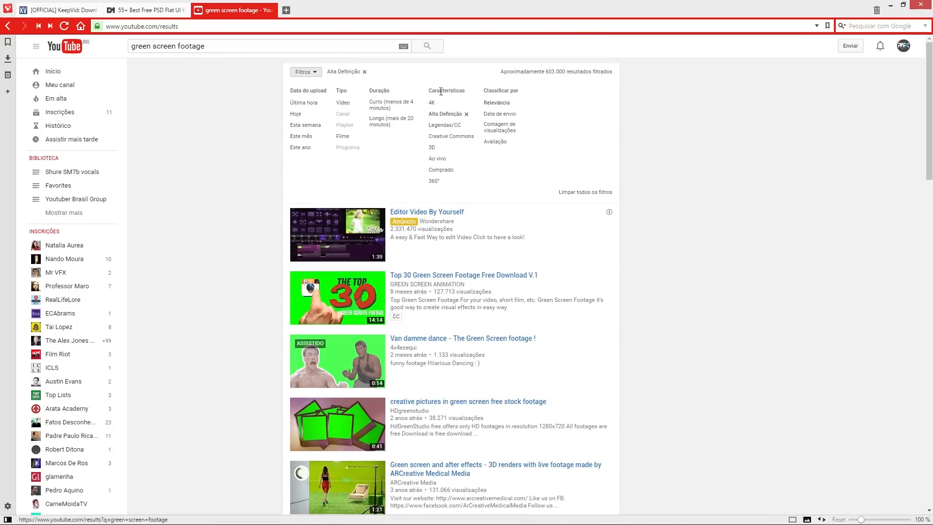
left_click(432, 103)
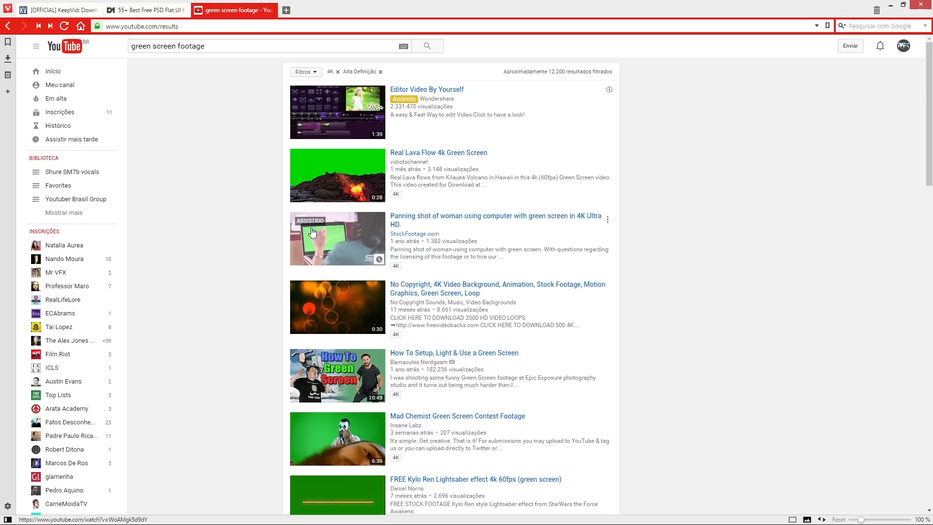
Step: Look over the filtered results and open the video "Panning shot of woman using computer with green screen in 4K Ultra HD."
scroll(218, 271, "down", 4)
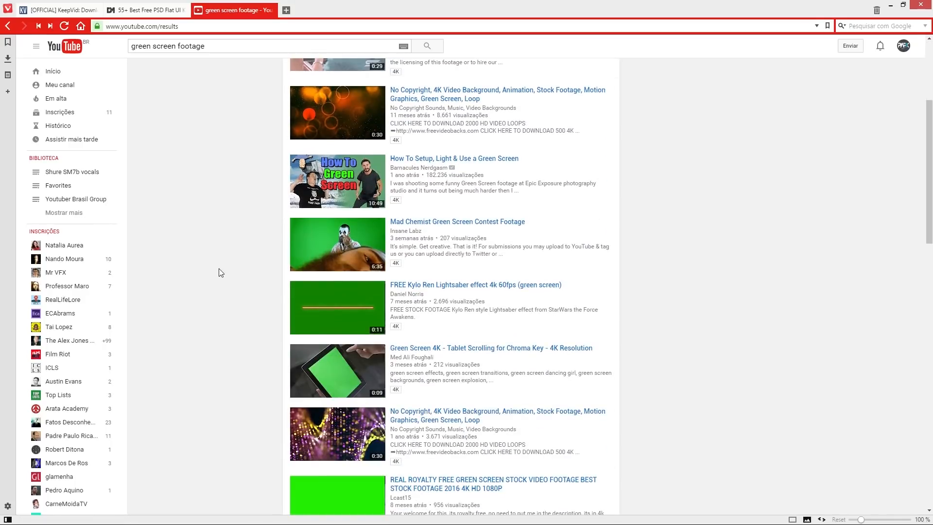
scroll(221, 272, "up", 4)
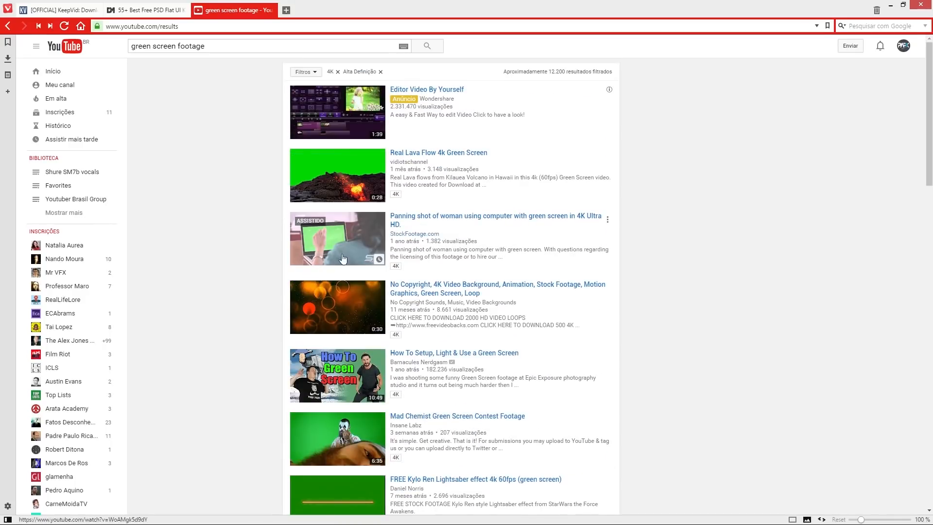
left_click(422, 220)
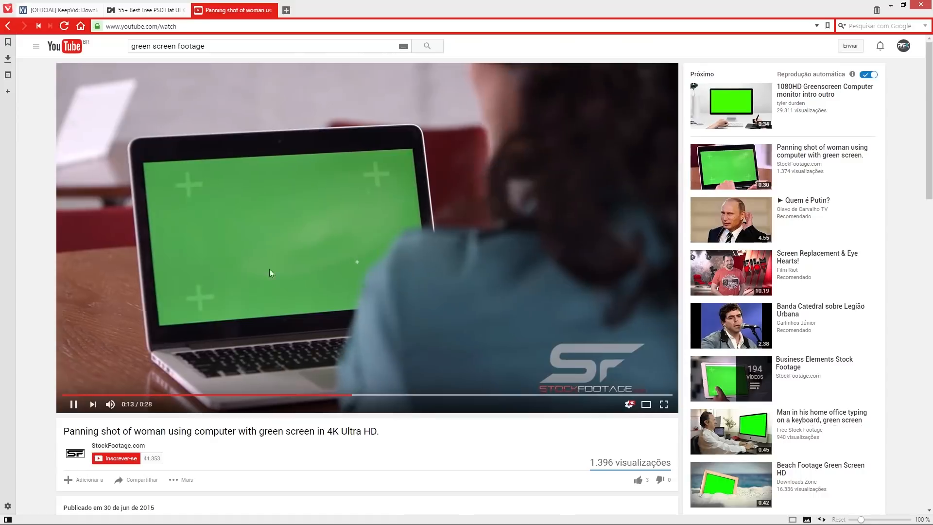
Step: Open "Green Screen 4K - Tablet Scrolling for Chroma Key - 4K Resolution" from the filtered results and pause it at 0:06
key("alt+Left")
left_click(327, 371)
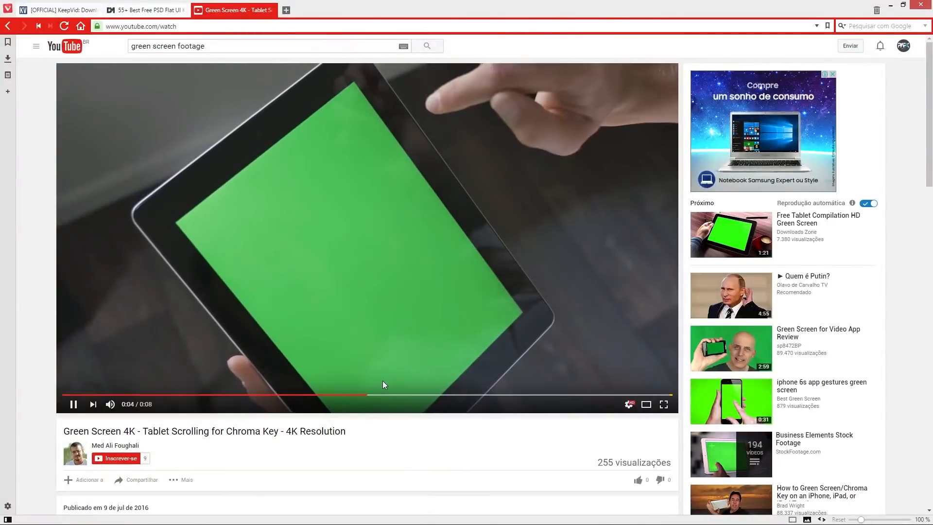
left_click(252, 209)
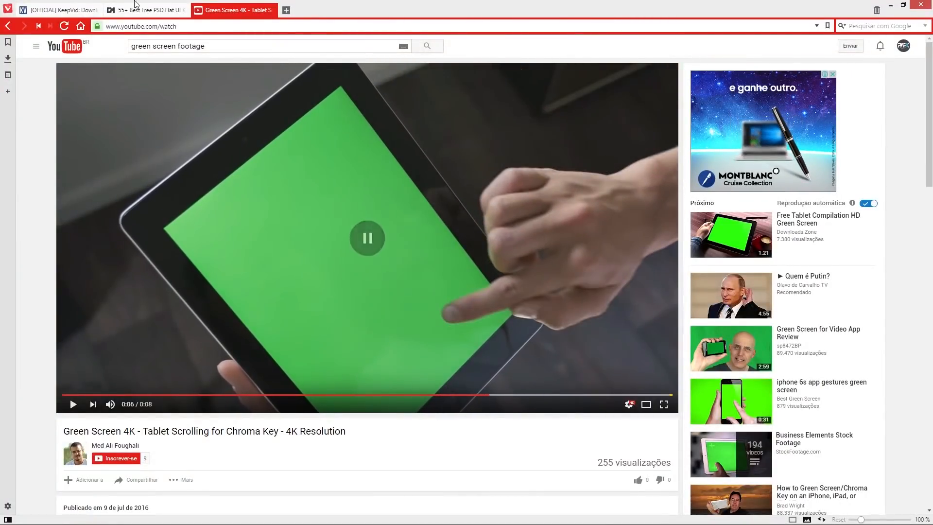
Step: Return to the filtered results, switch to After Effects and preview the composition of the seated woman over the blurred windows
left_click(160, 27)
key("alt+Left")
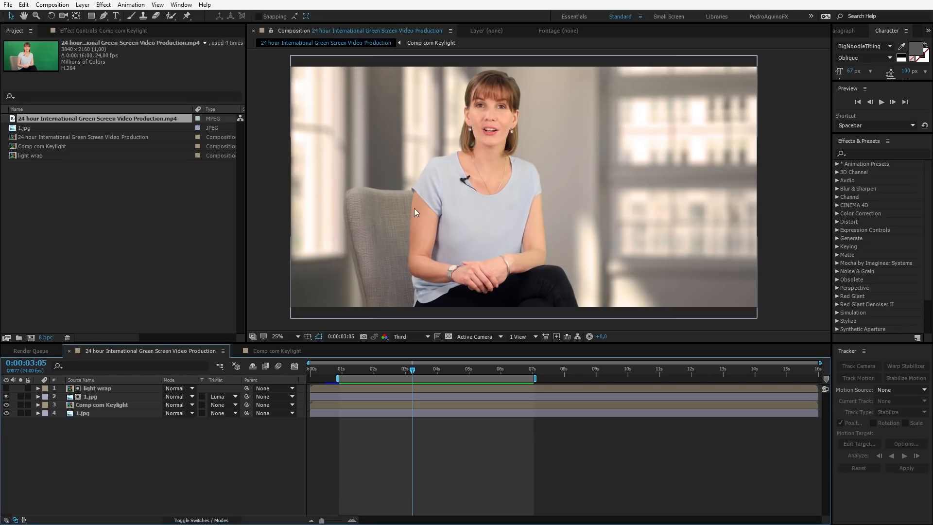
key("space")
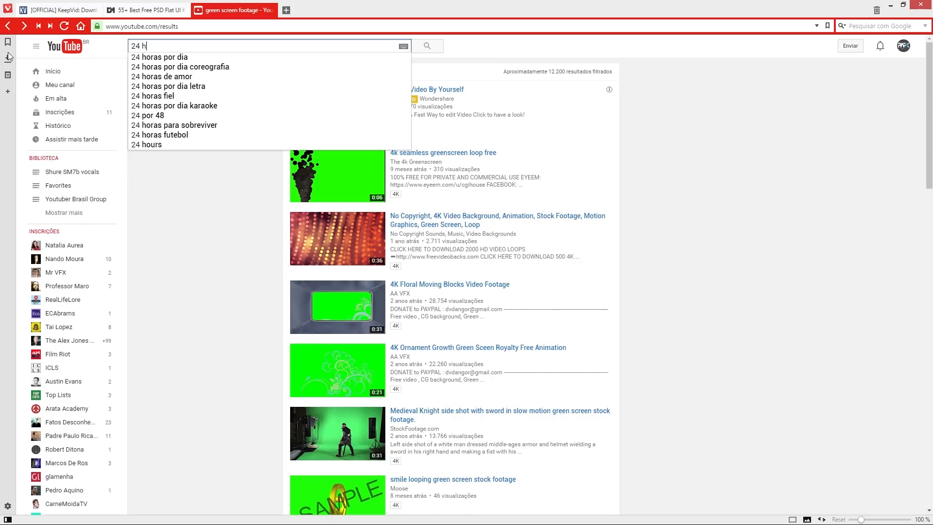
Step: Search YouTube for "24 hour international green screen" and open the video "24 hour International Green Screen Video Production"
type("our")
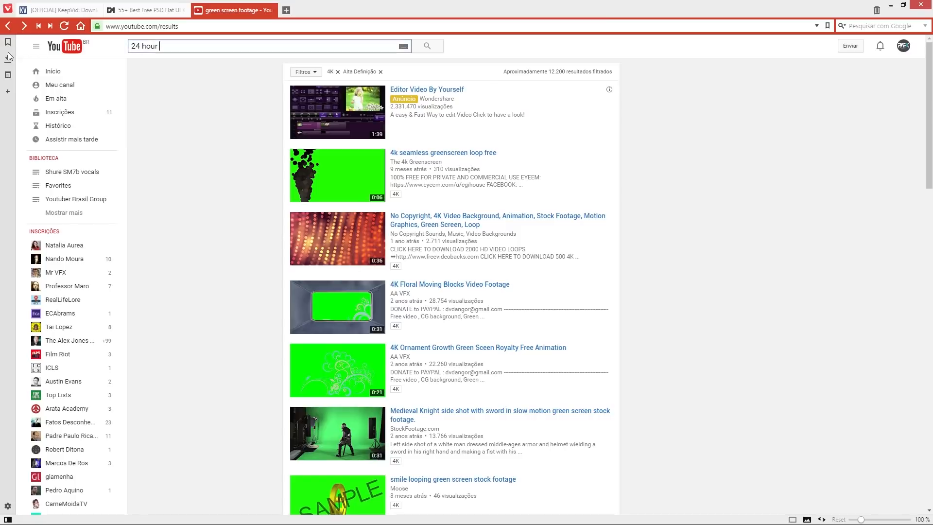
type("in")
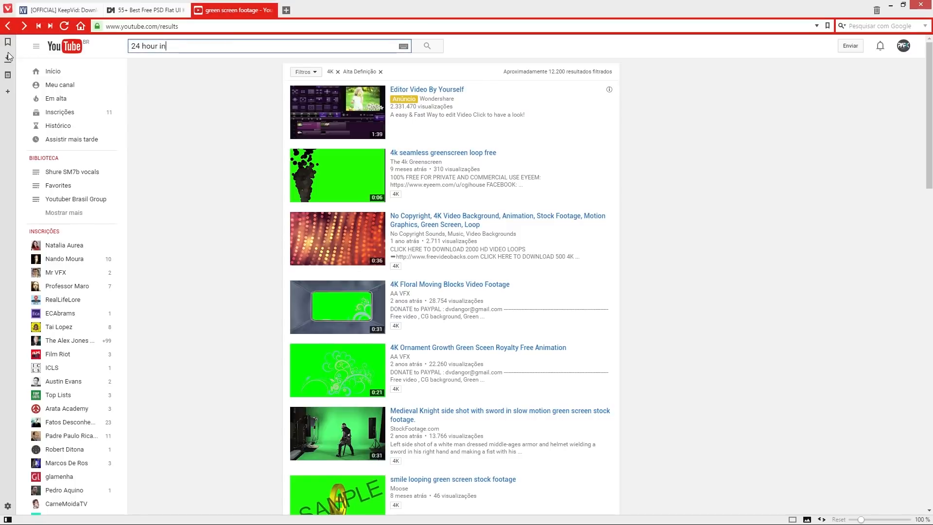
type("ternati")
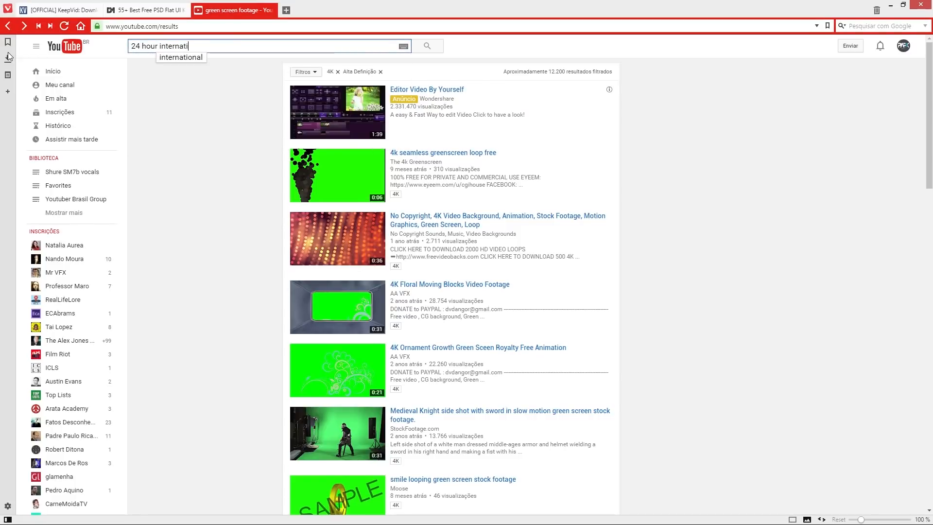
type("onal green scree")
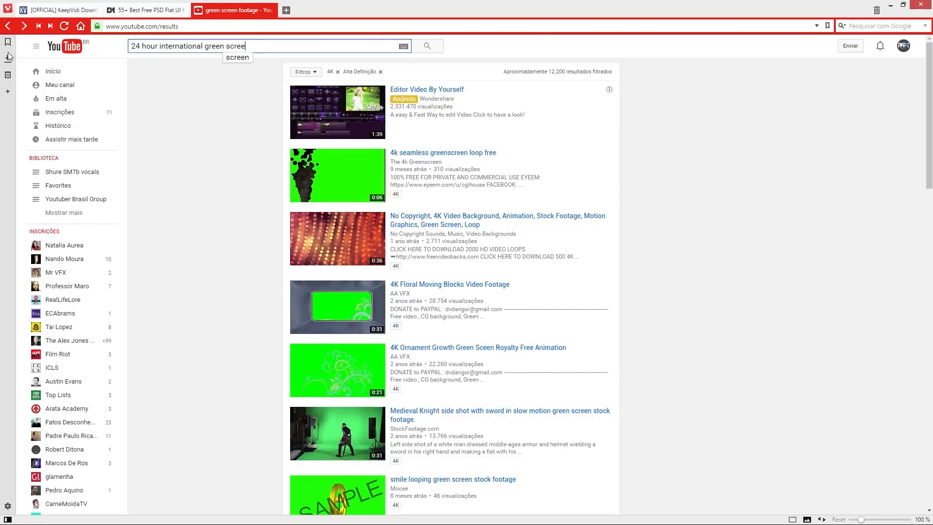
type("n")
key("Return")
left_click(428, 89)
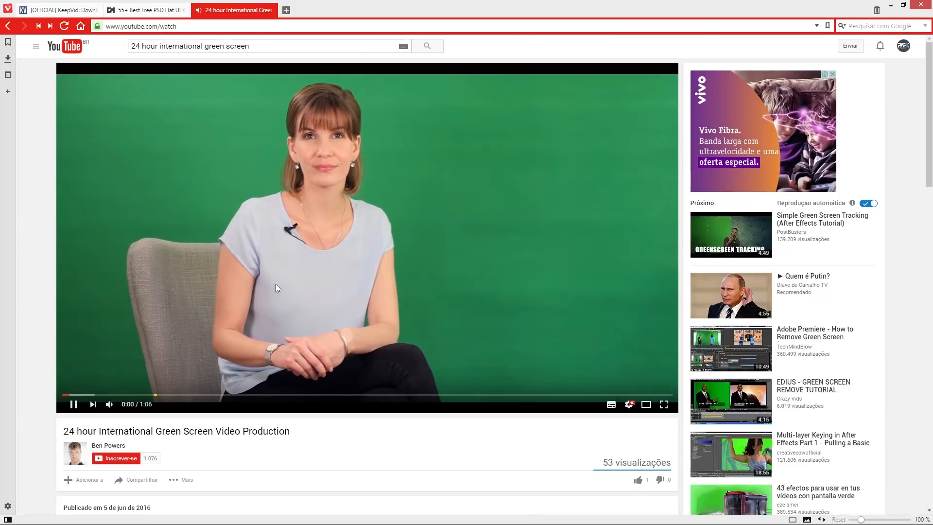
left_click(503, 187)
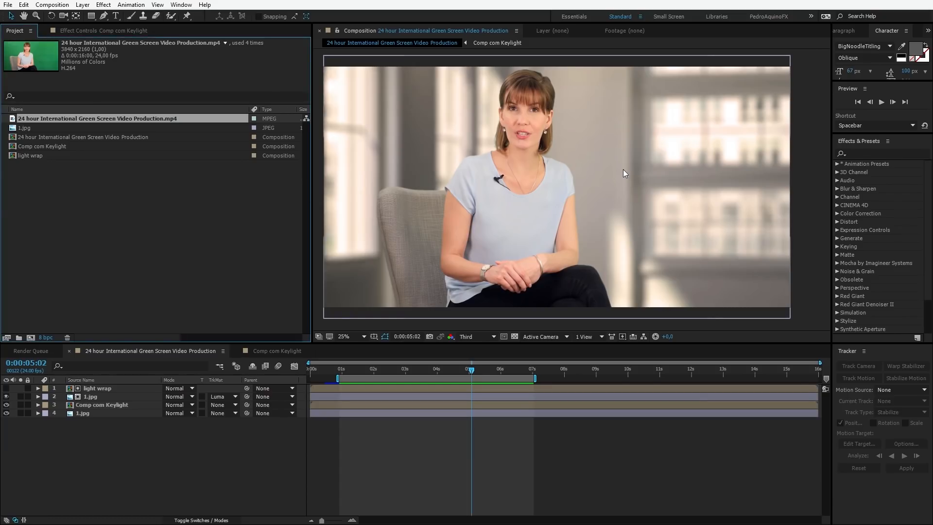
Step: Switch to After Effects and start a new, empty project
left_click(144, 229)
left_click(4, 5)
mouse_move(17, 13)
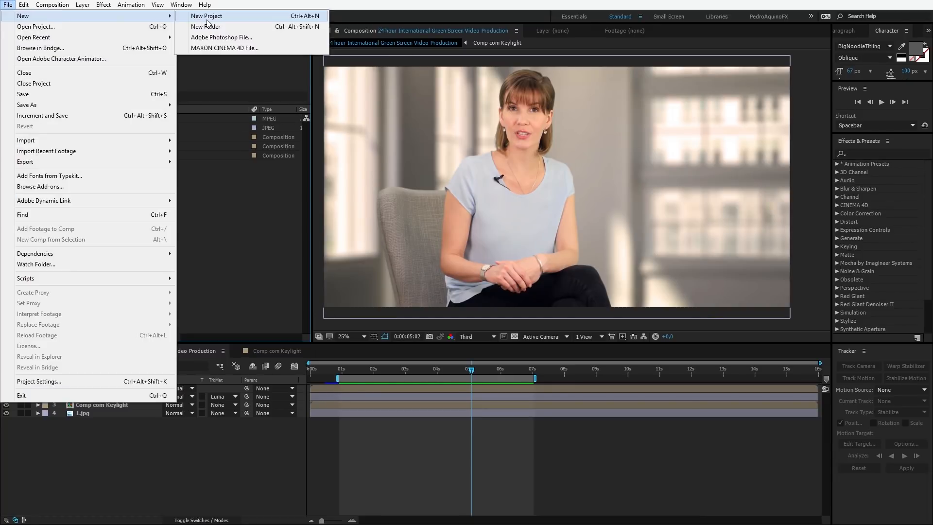
left_click(218, 13)
left_click(483, 274)
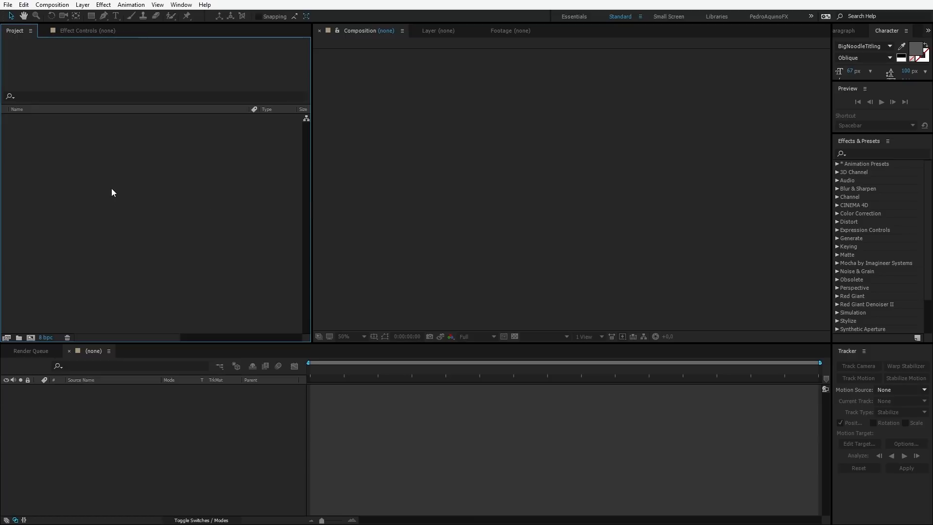
Step: Import "24 hour International Green Screen Video Production.mp4" and 1.jpg from the Chroma Key folder, viewing the background image before importing
double_click(127, 144)
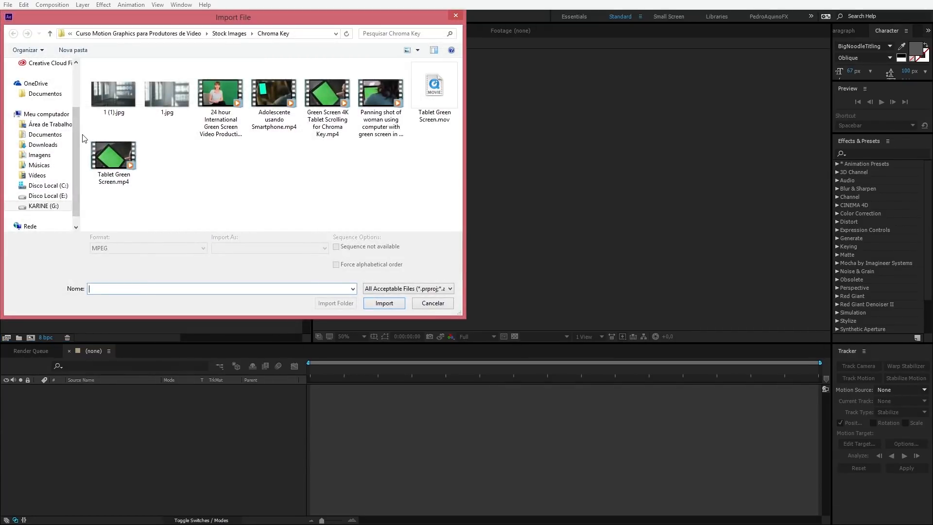
left_click(221, 117)
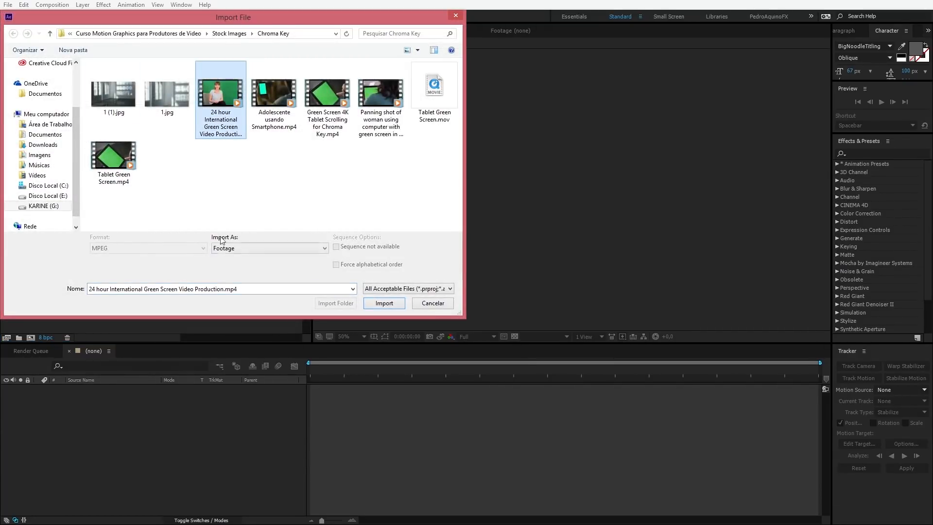
left_click(166, 94)
right_click(165, 92)
left_click(200, 112)
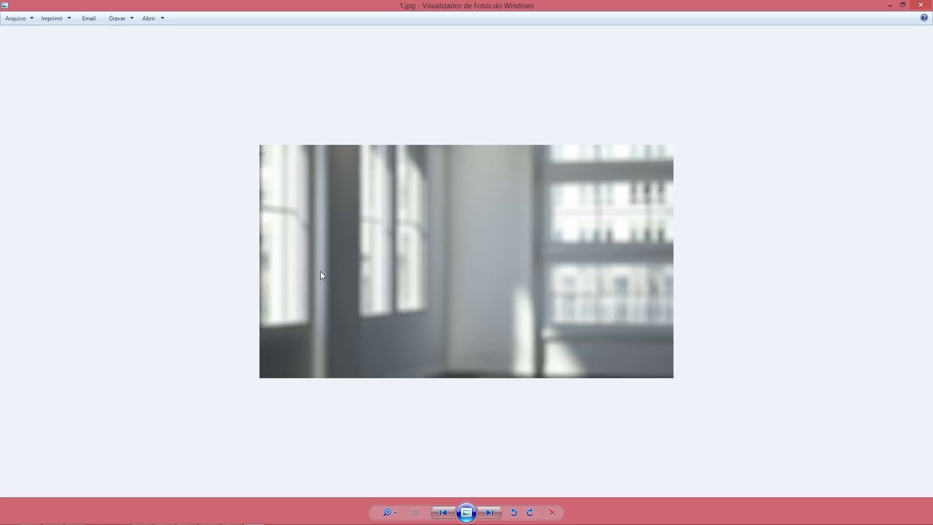
left_click(920, 5)
key("Return")
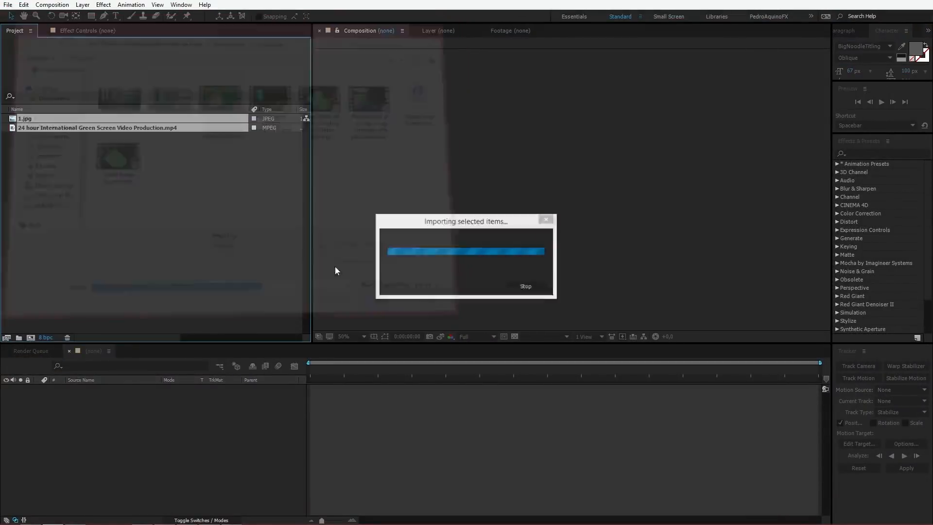
Step: Create a composition from the footage "24 hour International Green Screen Video Production.mp4"
left_click(37, 129)
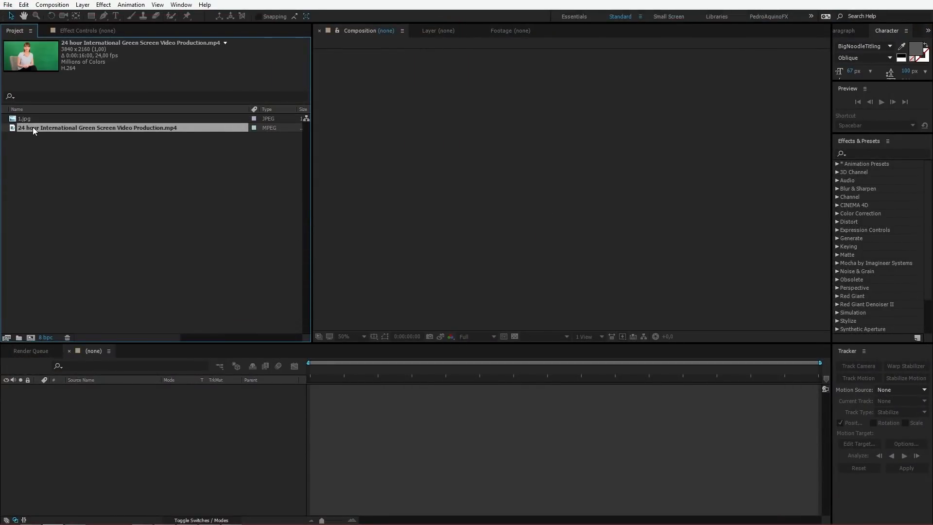
left_click_drag(33, 126, 30, 336)
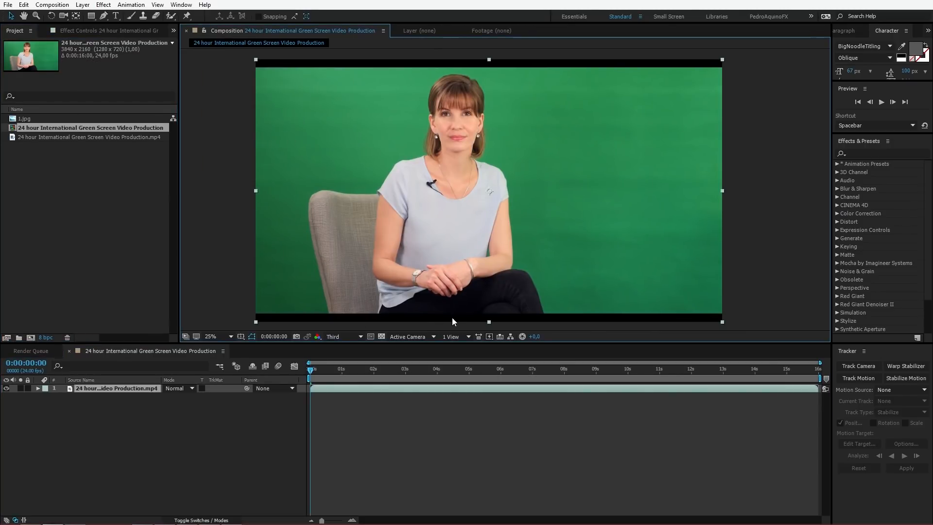
left_click(406, 434)
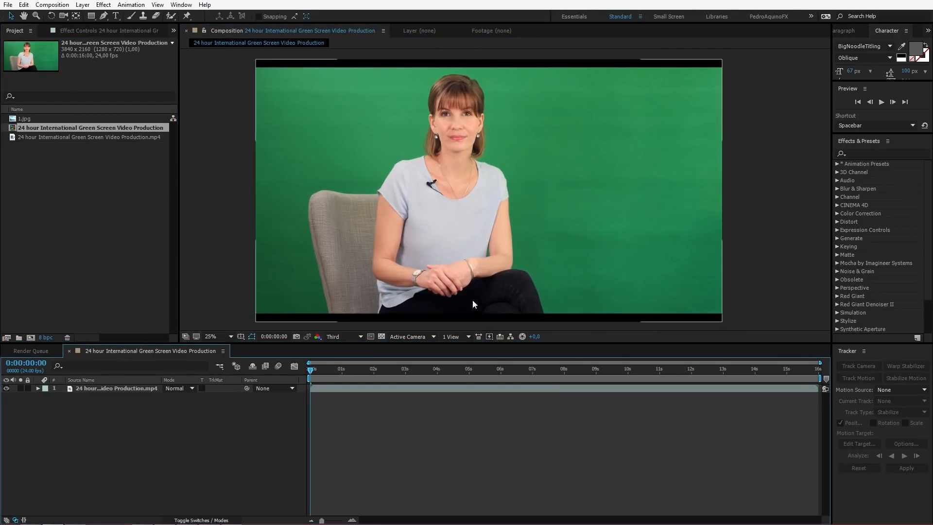
Step: Draw a region of interest that excludes the black bars above and below the footage, and crop the composition to it
left_click(370, 337)
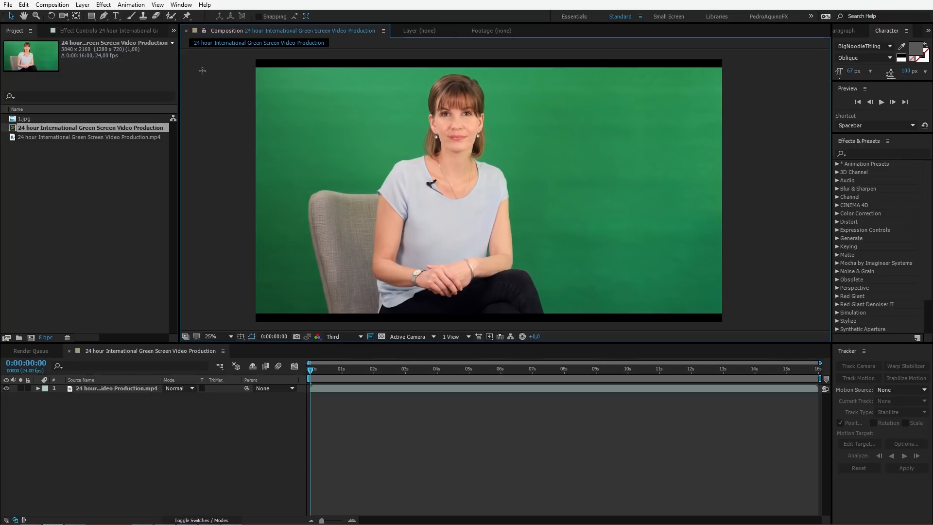
left_click_drag(224, 65, 754, 316)
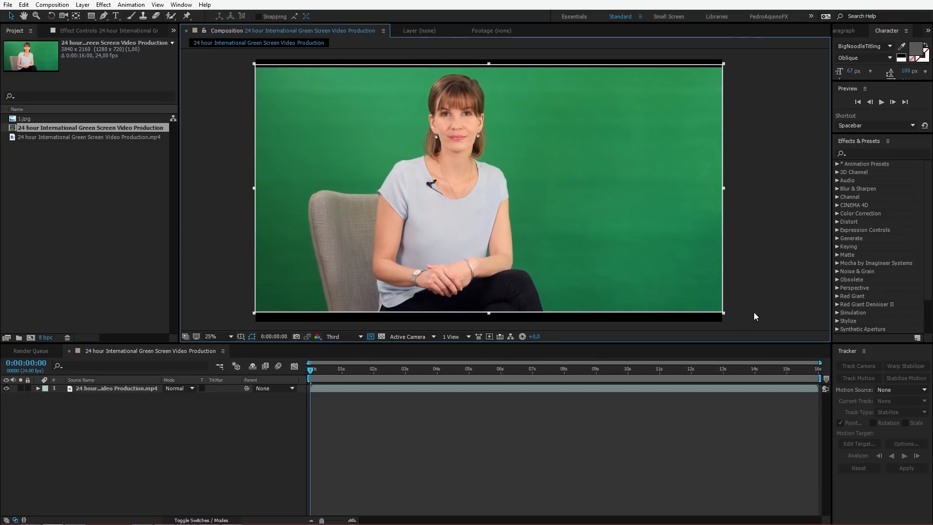
left_click_drag(489, 64, 489, 67)
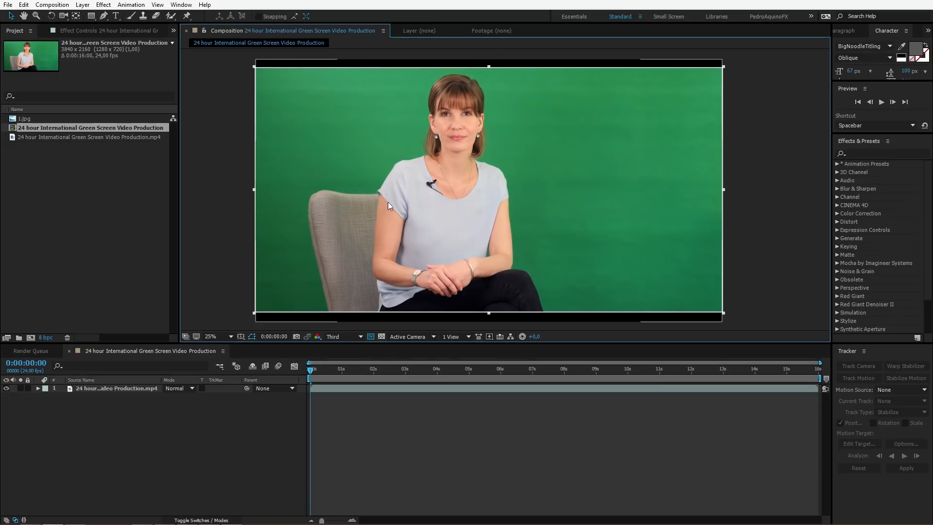
left_click_drag(488, 312, 489, 316)
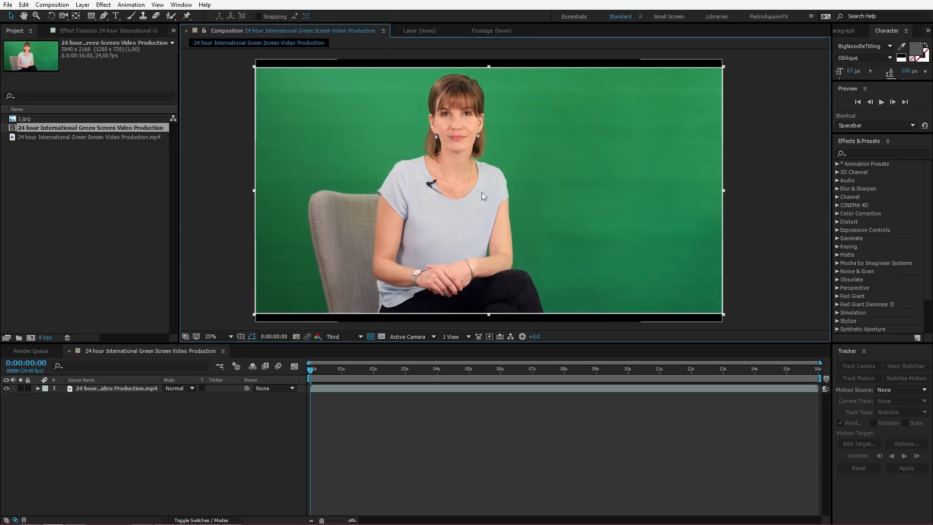
left_click(51, 4)
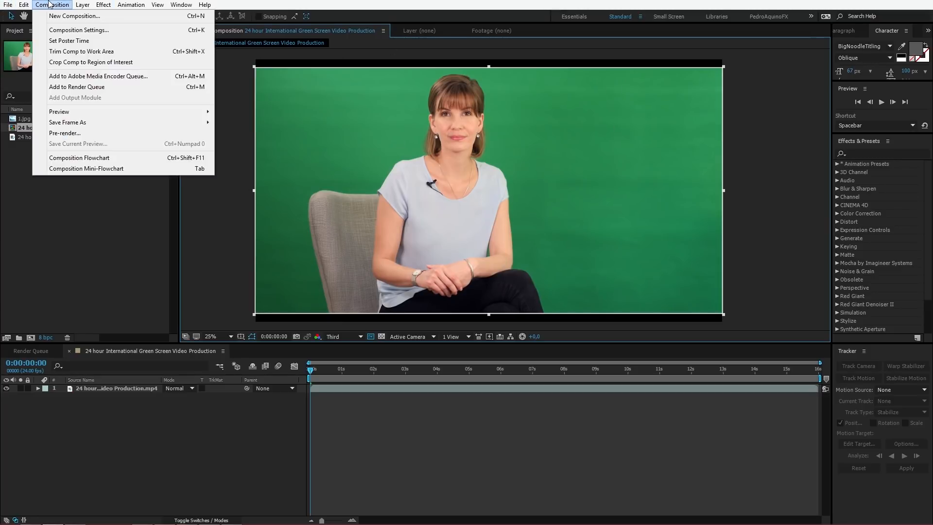
left_click(92, 63)
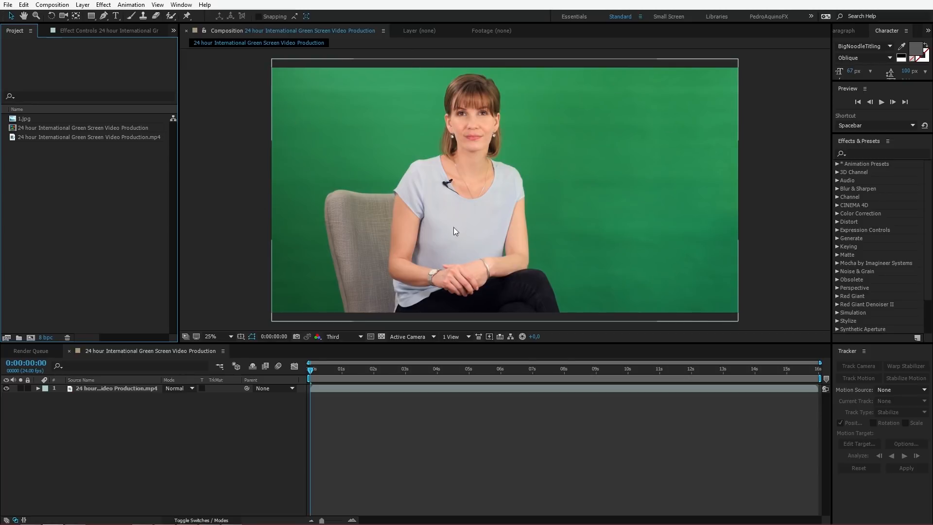
Step: Apply the Keylight (1.2) keying effect to the green screen footage layer
left_click(104, 6)
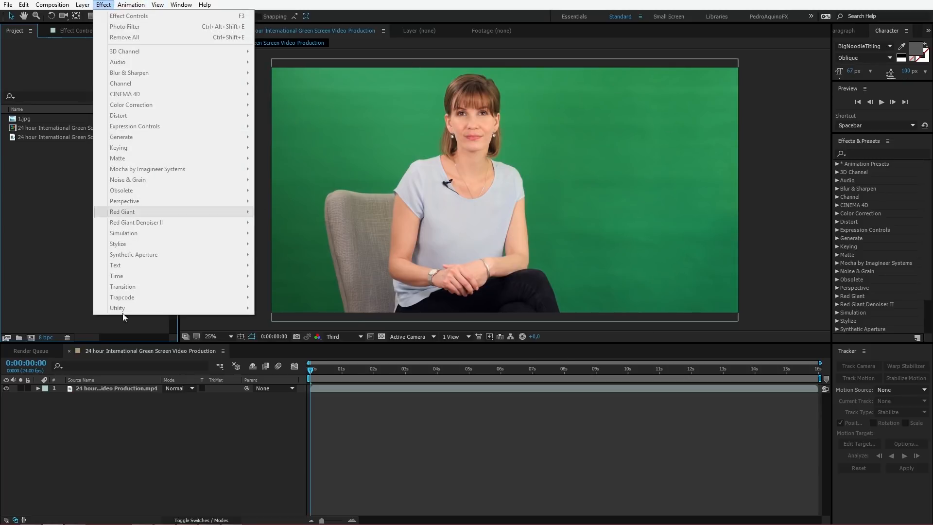
left_click(140, 389)
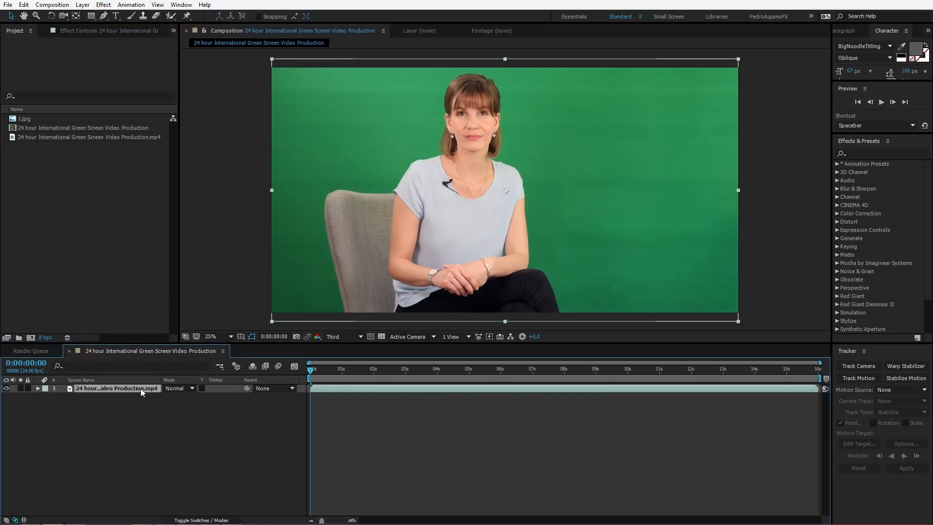
left_click(104, 5)
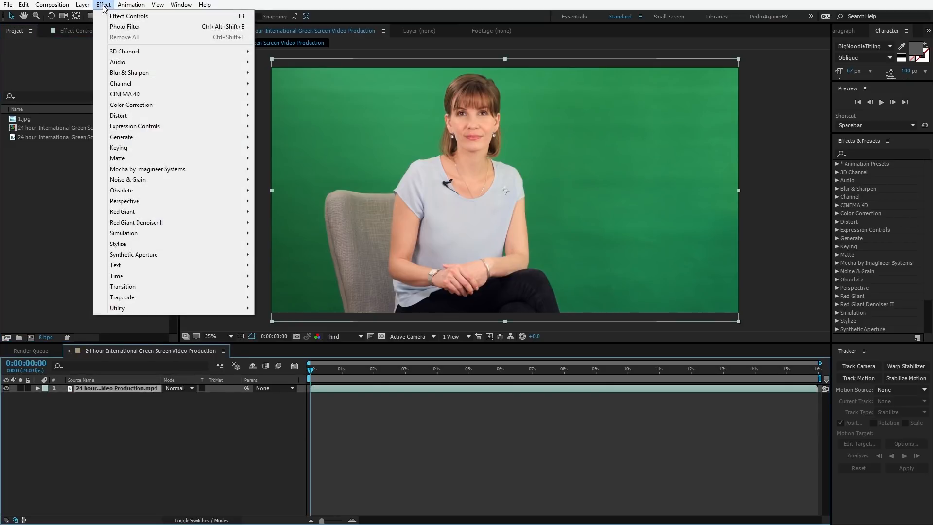
mouse_move(128, 148)
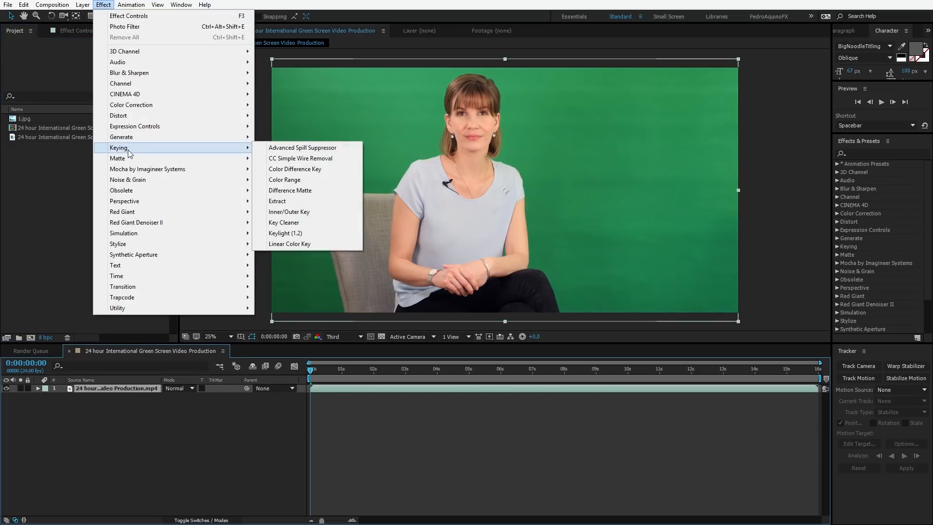
left_click(294, 235)
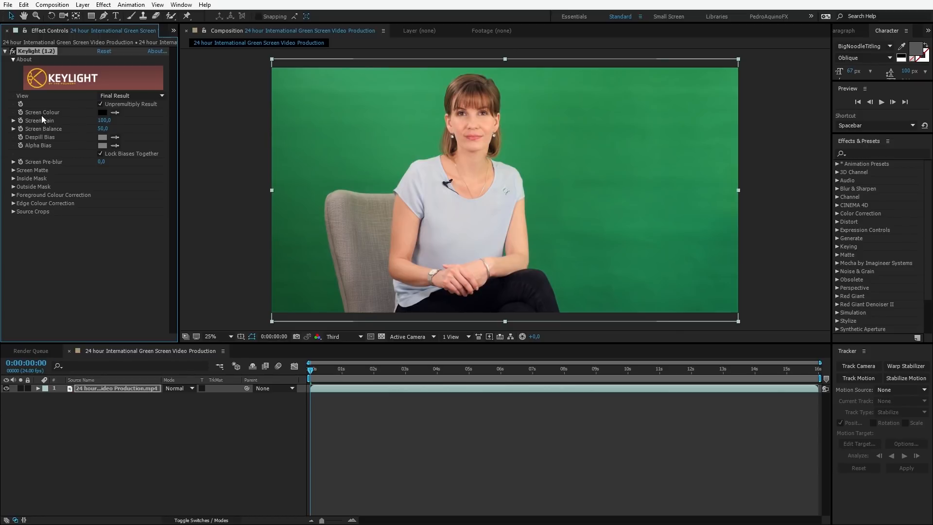
Step: Sample the green backdrop beside the woman's head as Keylight's Screen Colour and set the effect's View to Screen Matte
left_click(118, 113)
left_click(536, 137)
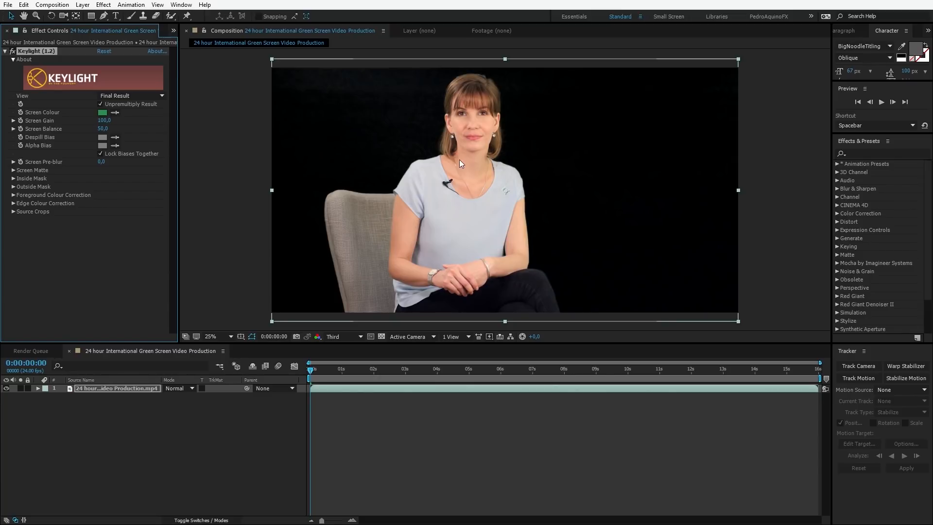
left_click(117, 96)
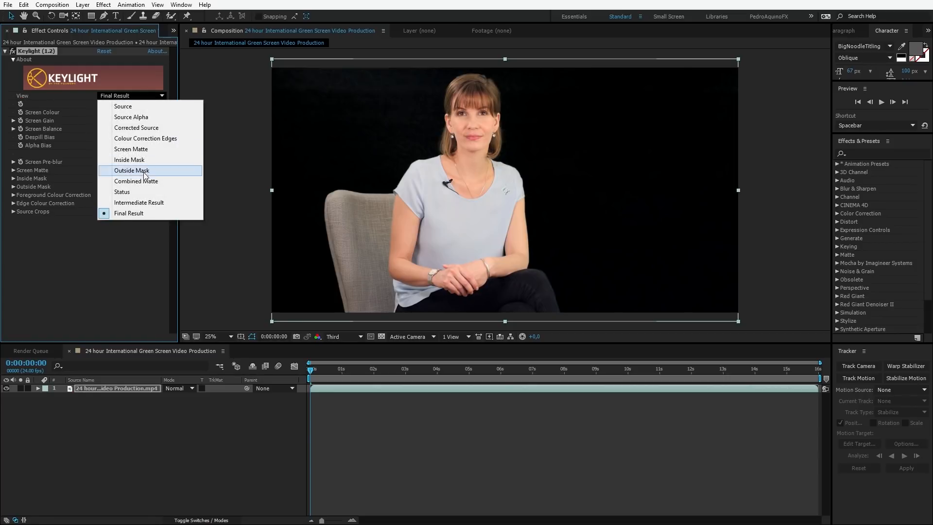
left_click(131, 149)
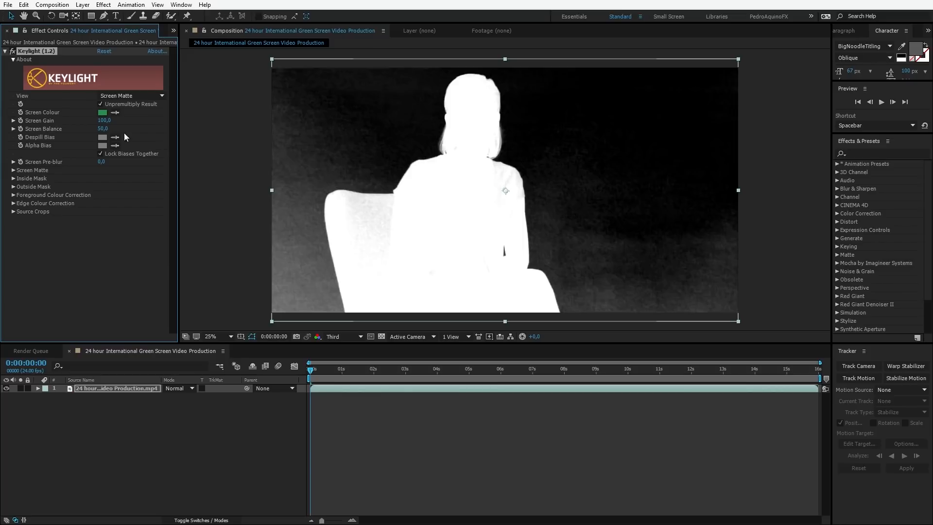
Step: Change Keylight's Screen Colour to the duller green 47825D so the backdrop darkens in the matte
left_click(102, 112)
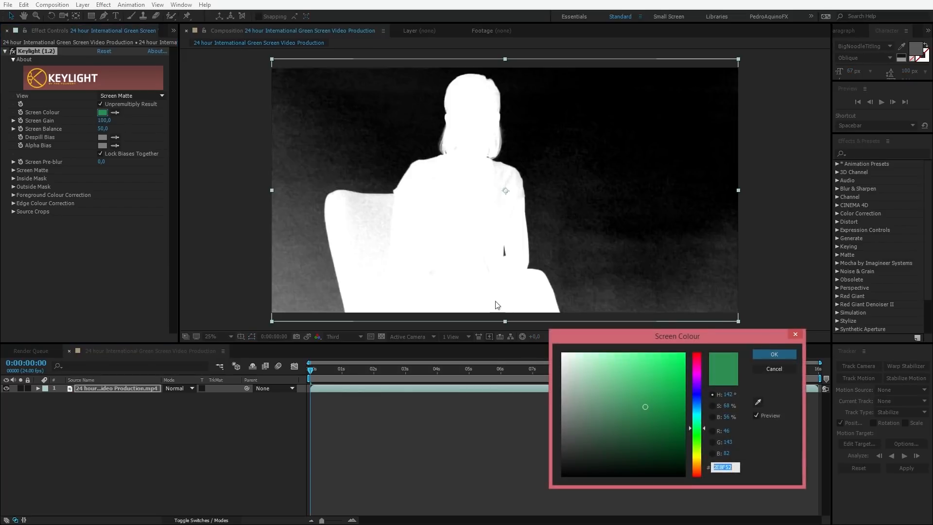
left_click(641, 404)
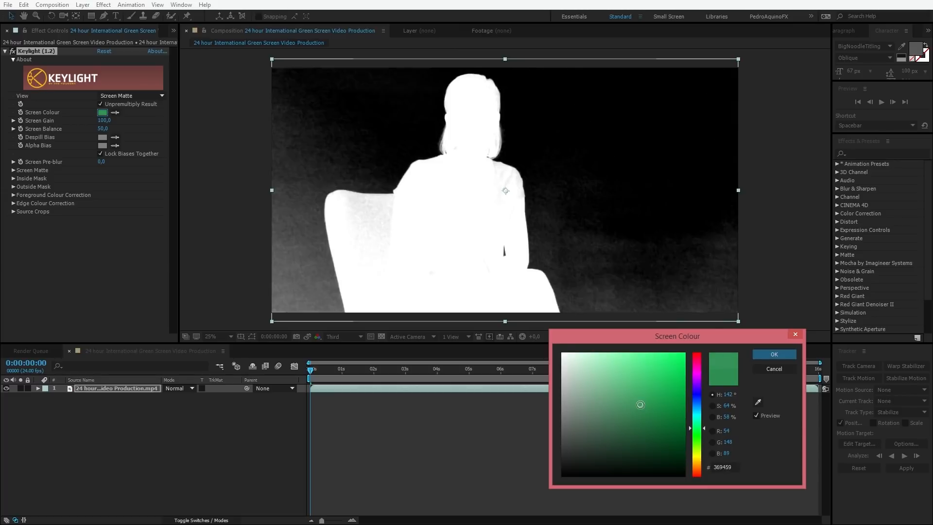
left_click(646, 400)
mouse_move(647, 400)
left_mouse_down()
mouse_move(619, 422)
mouse_move(617, 413)
left_mouse_up()
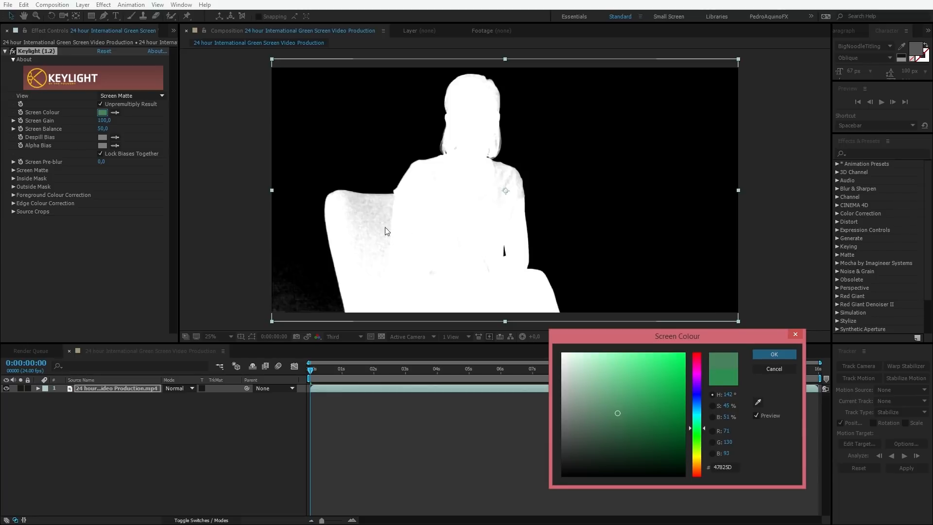
left_click(771, 354)
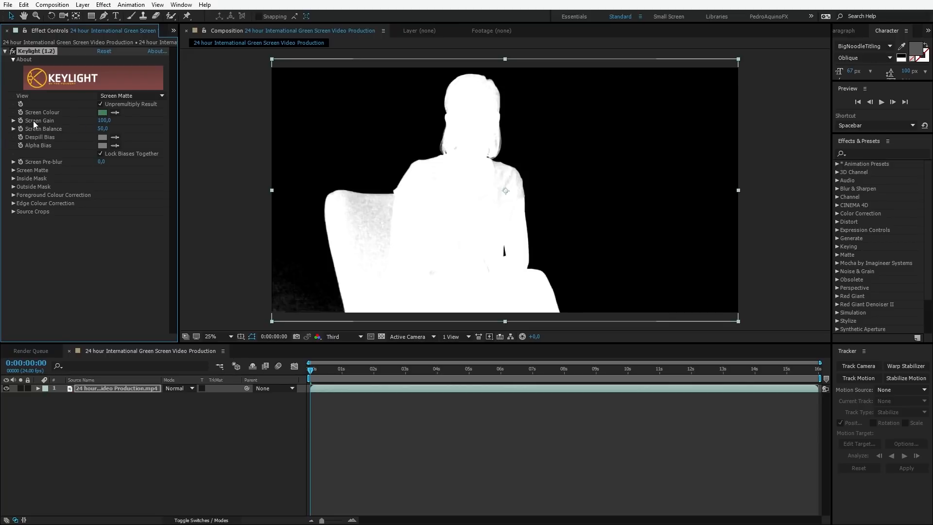
Step: Try raising Keylight's Screen Gain to 149 and to a smaller value, undoing the changes
left_click_drag(104, 120, 123, 119)
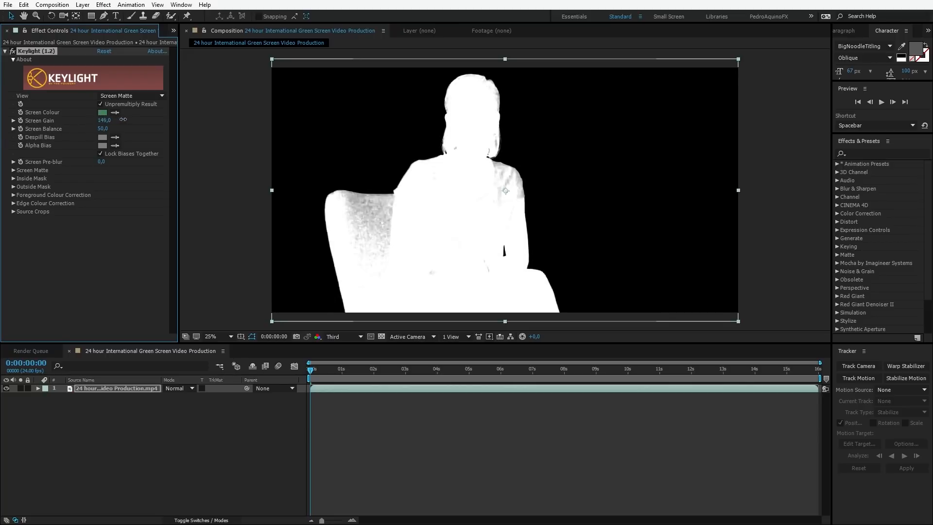
key("ctrl+z")
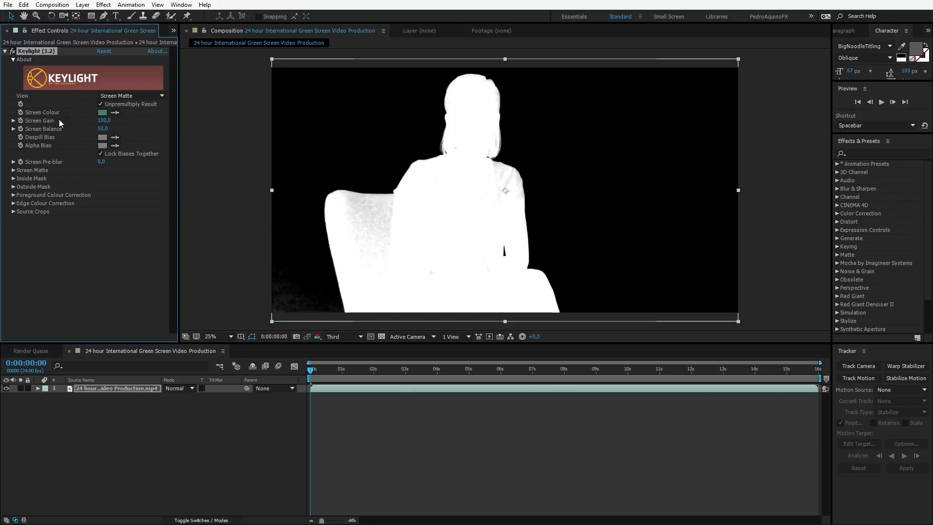
left_click_drag(101, 120, 107, 120)
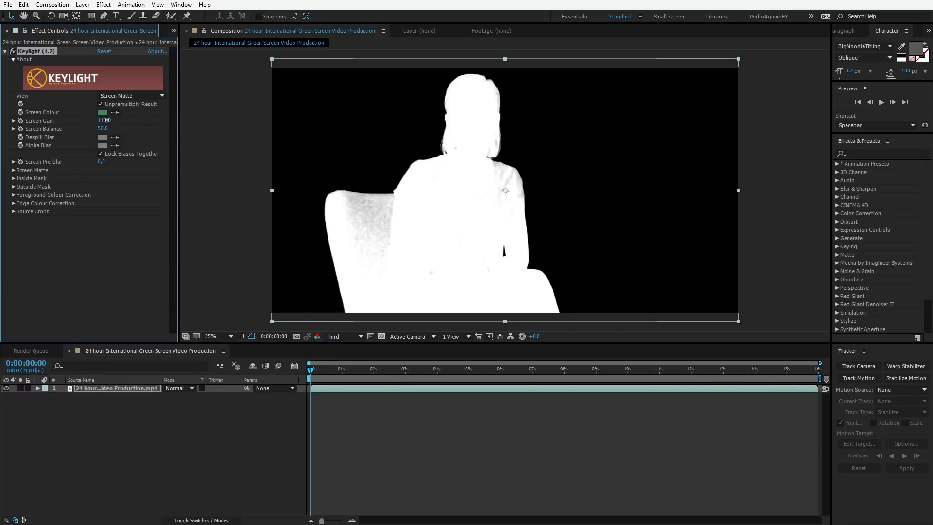
Step: Raise Keylight's Screen Gain to 105 and then to 110
left_click(104, 121)
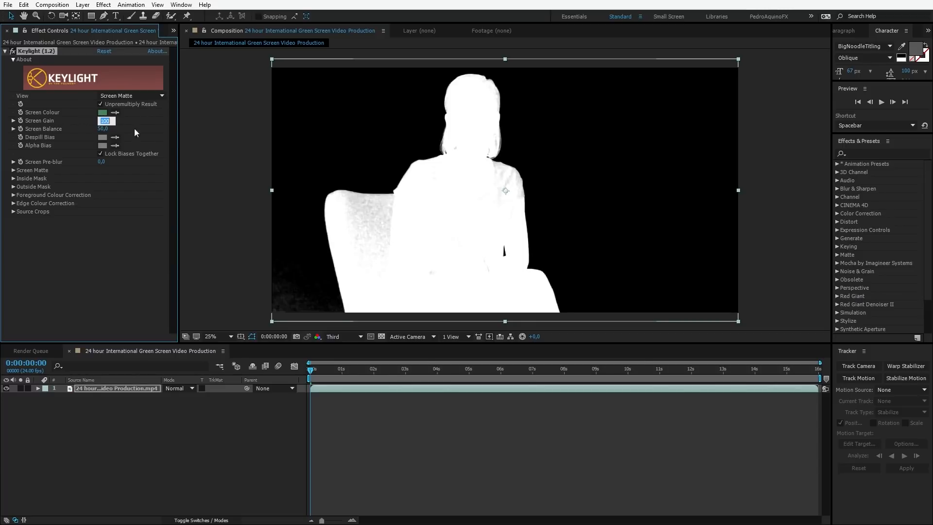
type("105")
key("Return")
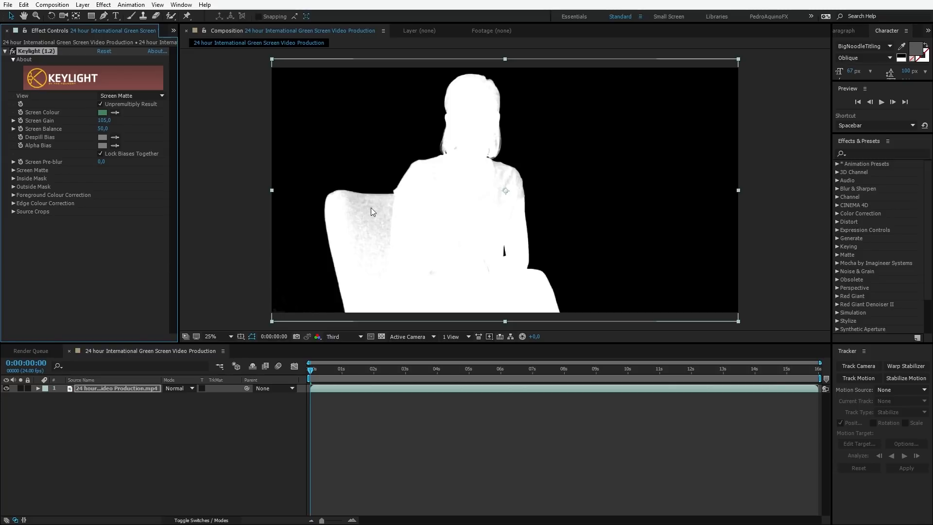
left_click(104, 121)
type("110")
key("Return")
Step: Try a different Screen Balance on the matte at 0:00:02:23, and undo it
left_click_drag(365, 369, 403, 369)
left_click_drag(105, 129, 86, 130)
key("ctrl+z")
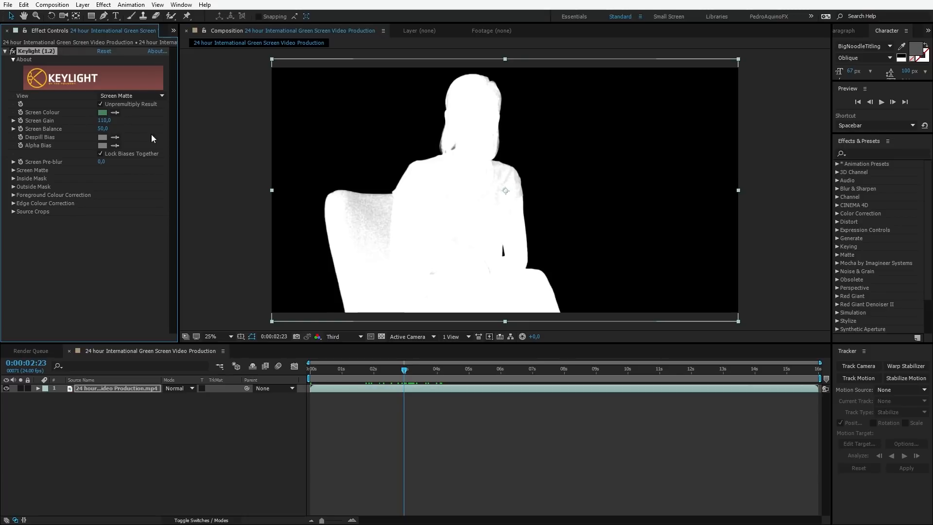
Step: Expand Keylight's Screen Matte settings and return Screen Gain to 100
left_click(13, 169)
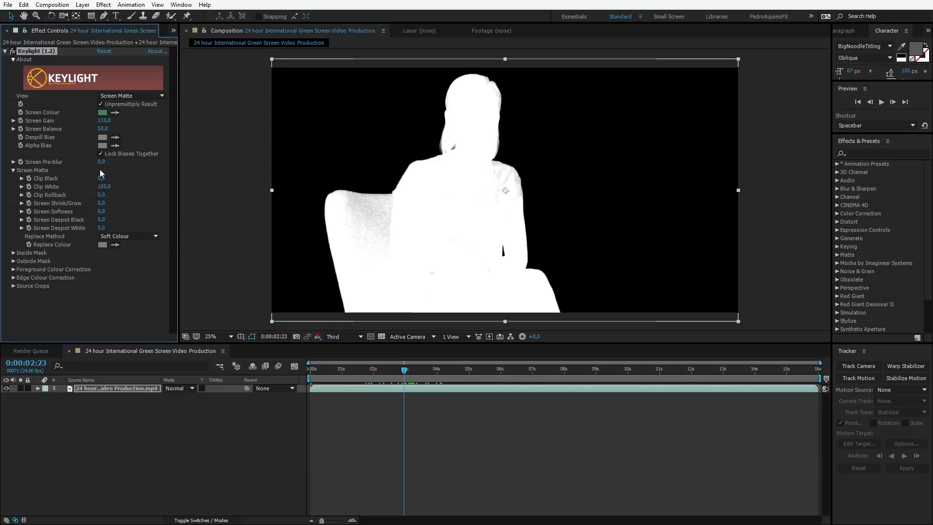
left_click(103, 120)
type("100")
key("Return")
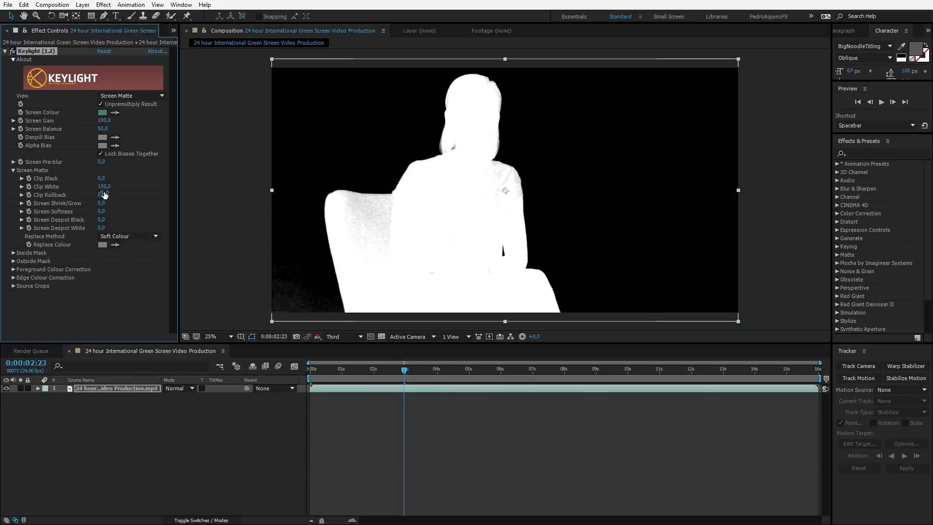
Step: Try Clip Black values of 5 and 10 on the matte's dark background, and return it to 0
left_click_drag(102, 178, 106, 178)
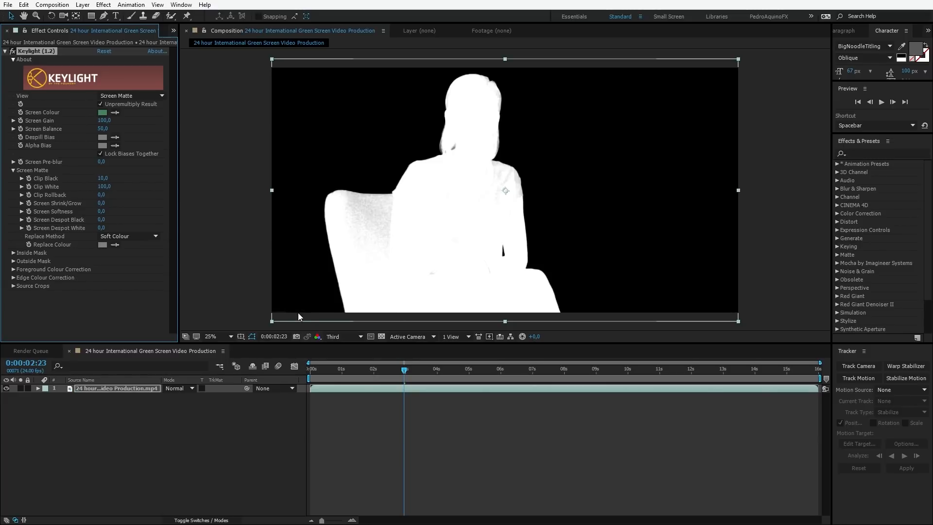
key("ctrl+z")
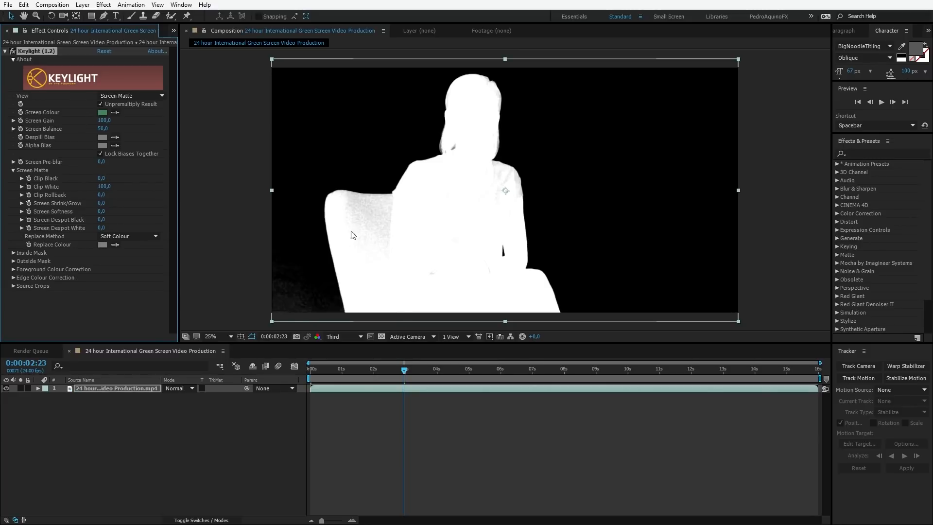
left_click(104, 178)
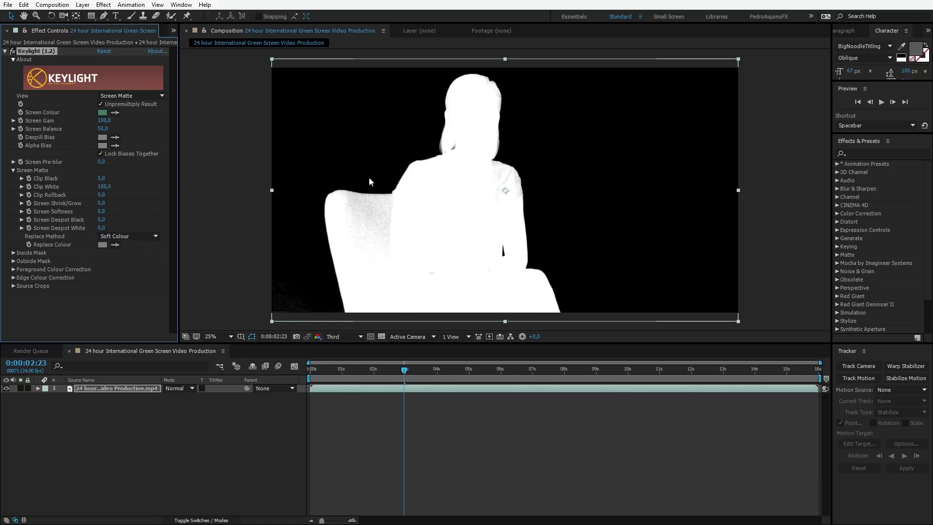
left_click(103, 179)
type("10")
key("Return")
left_click(103, 176)
type("0")
key("Return")
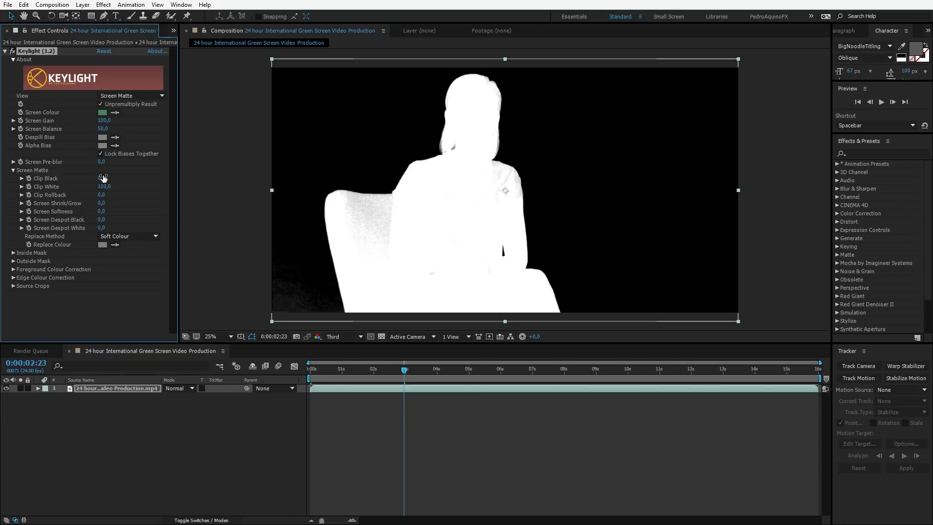
Step: Set Screen Gain back to 110, and lower Clip White to 90 and then to 80
left_click(101, 120)
type("110")
key("Return")
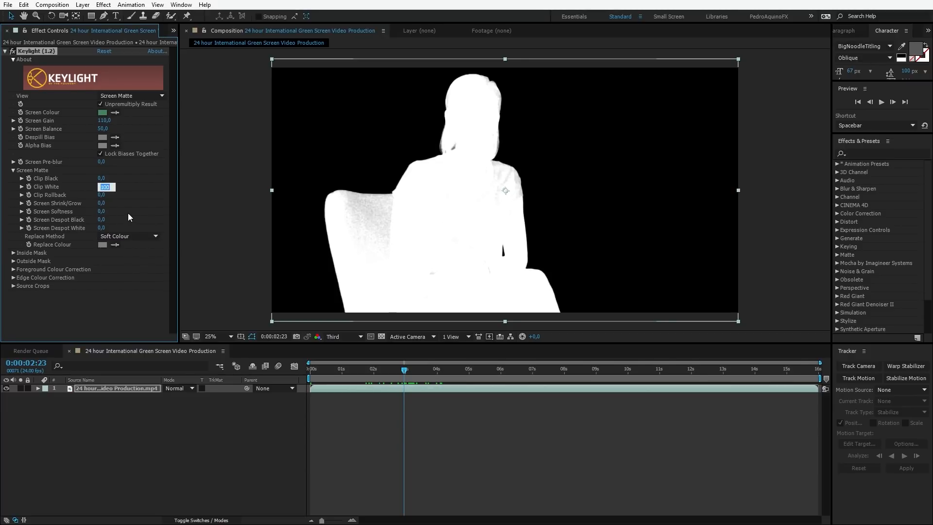
type("90")
key("Return")
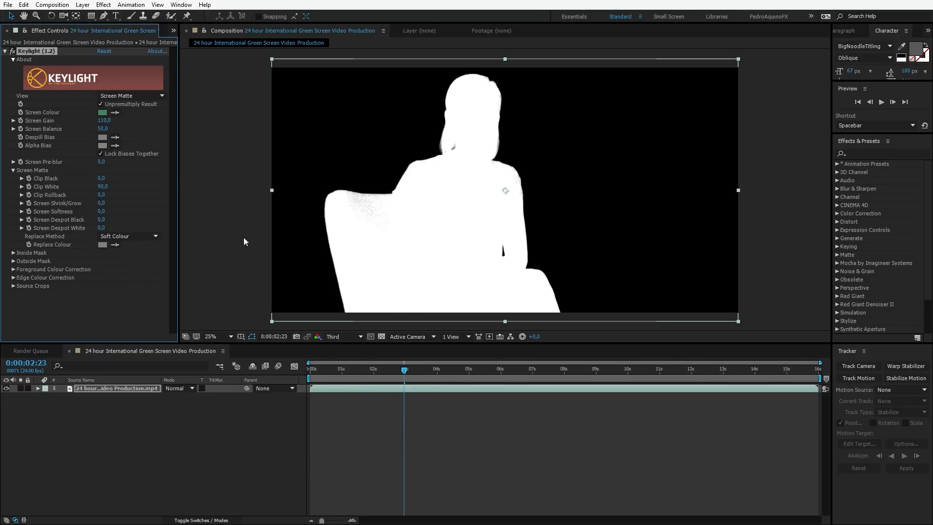
left_click(103, 187)
type("80")
key("Return")
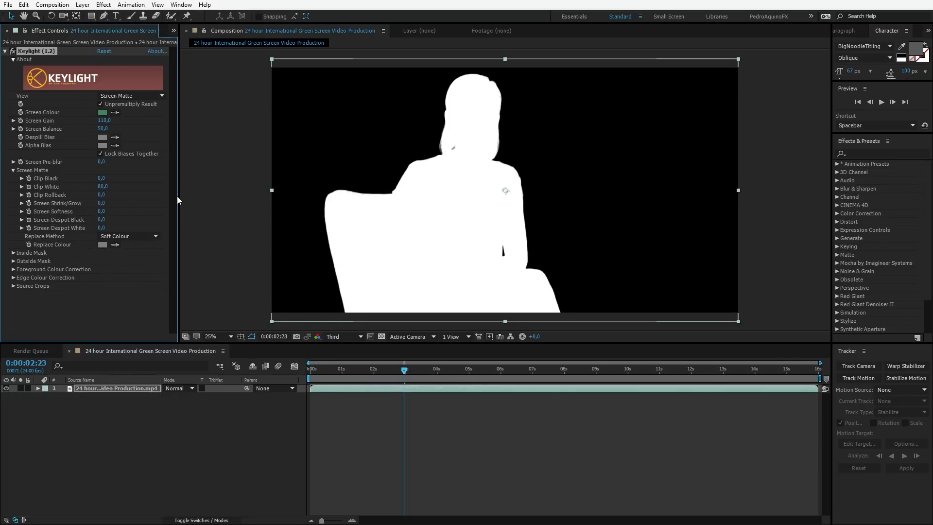
Step: Check the matte on other frames up to 0:00:02:17, and set Keylight's View to Final Result
left_click(371, 420)
left_click_drag(371, 366, 395, 368)
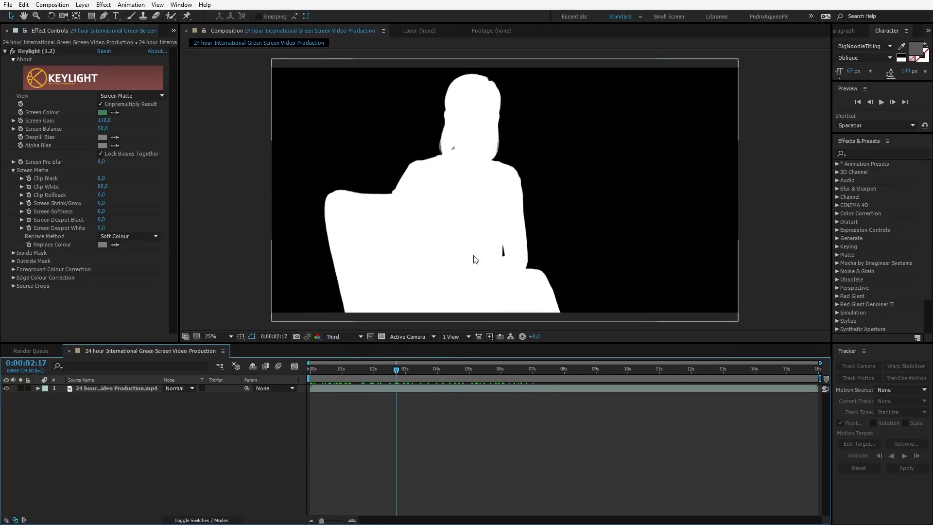
left_click(150, 97)
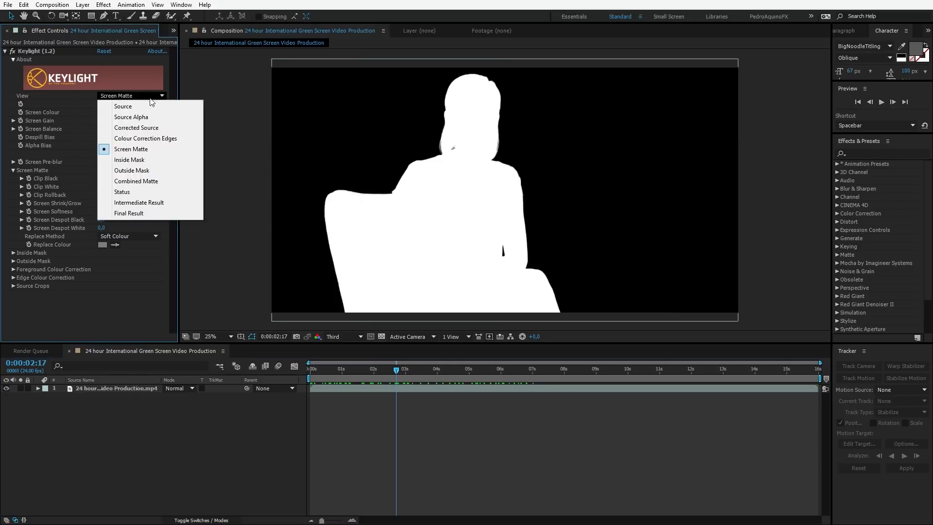
left_click(126, 214)
left_click(509, 480)
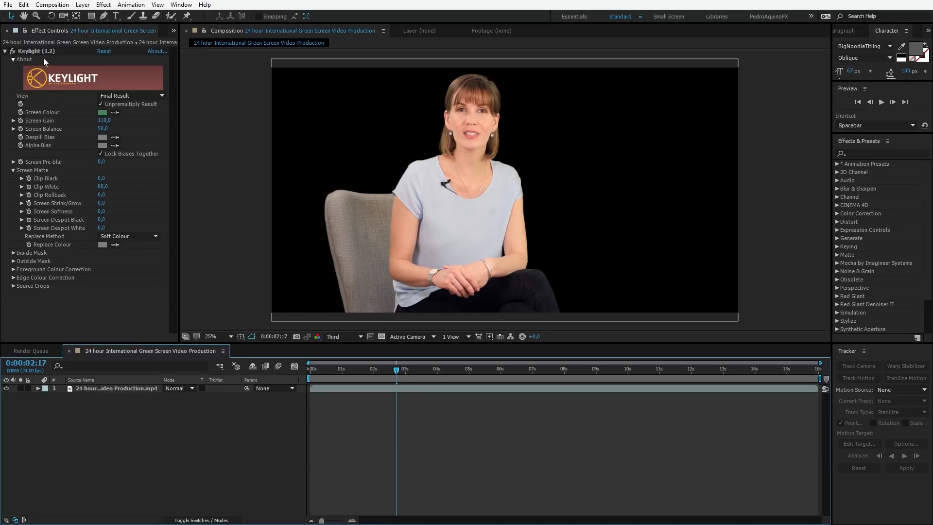
Step: Add 1.jpg from the project as a background layer beneath the keyed footage and scale it to fit the composition
left_click(56, 31)
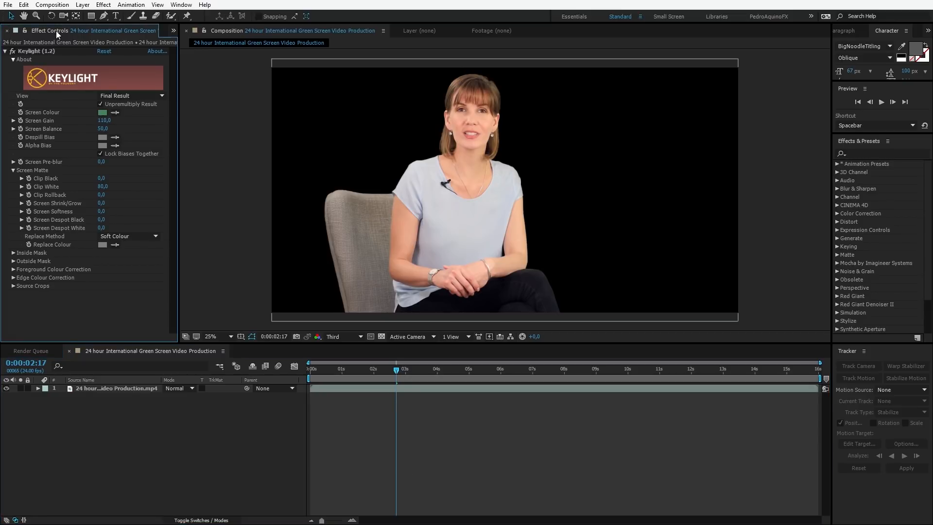
scroll(56, 31, "up", 1)
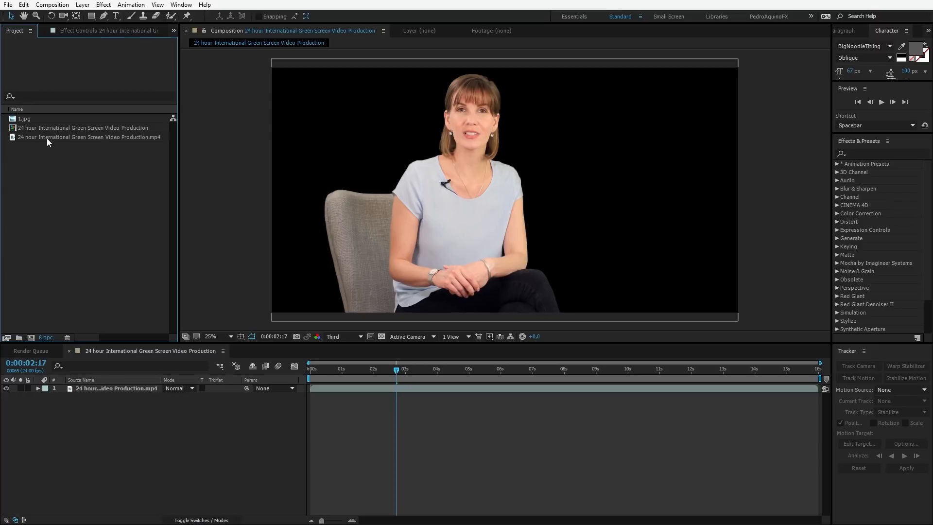
left_click(13, 119)
left_click_drag(37, 122, 140, 430)
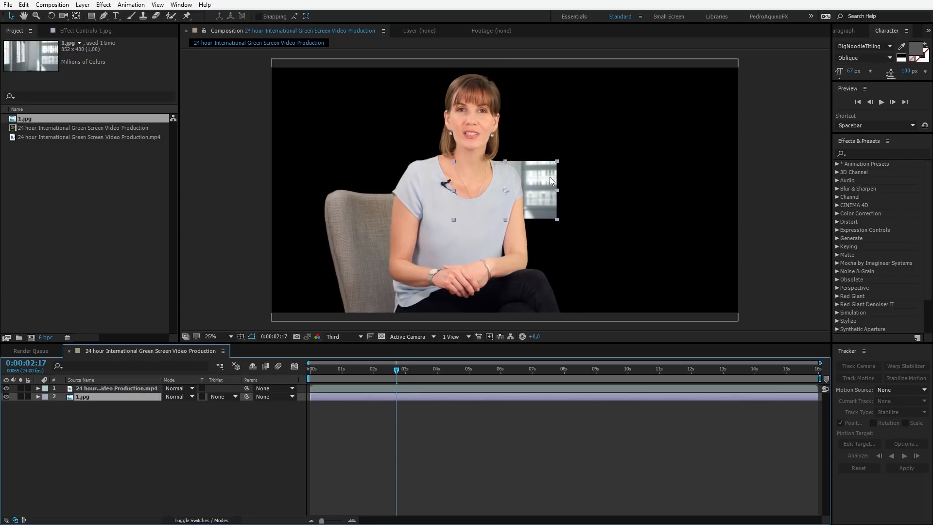
key("ctrl+alt+f")
left_click(508, 482)
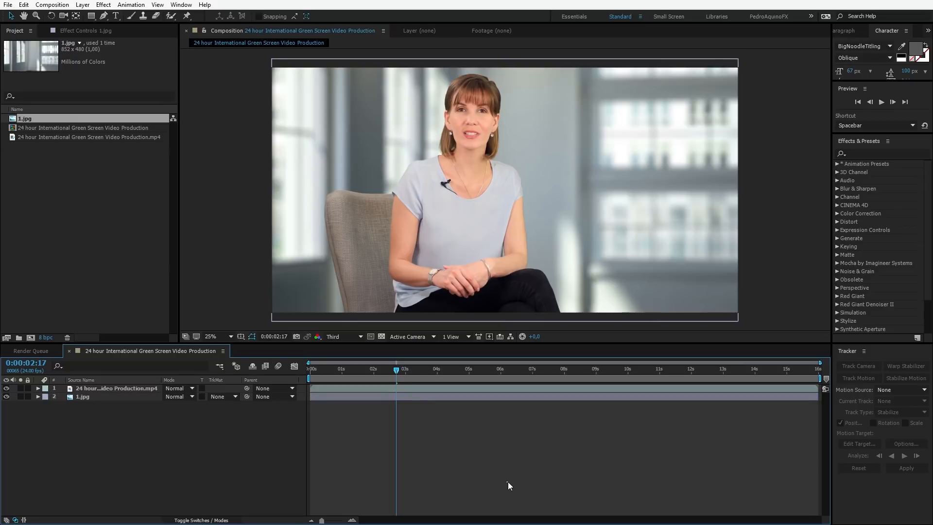
Step: Inspect the keyed hair edges at 100% on several frames, and set the composition's preview resolution to Half
left_click_drag(423, 367, 475, 371)
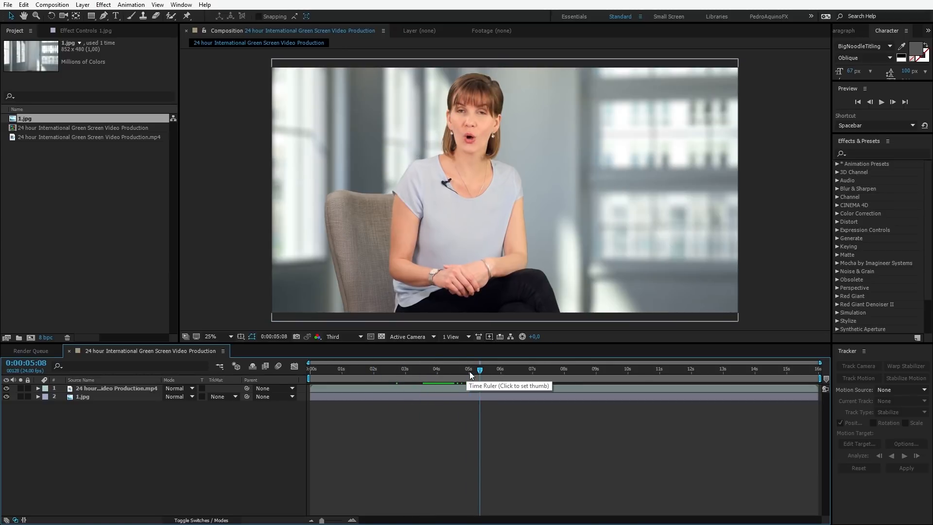
scroll(456, 126, "up", 3)
left_click_drag(515, 283, 492, 221)
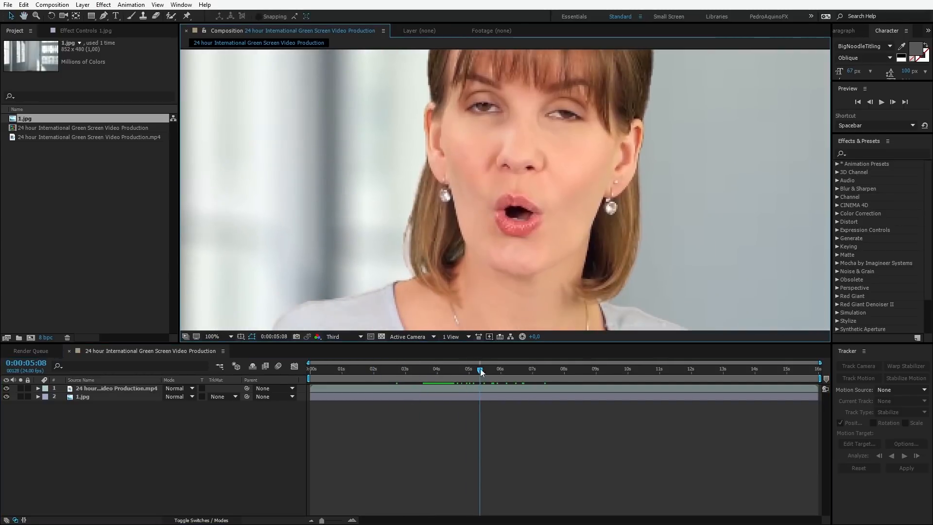
left_click_drag(479, 371, 384, 371)
left_click(343, 336)
left_click(345, 373)
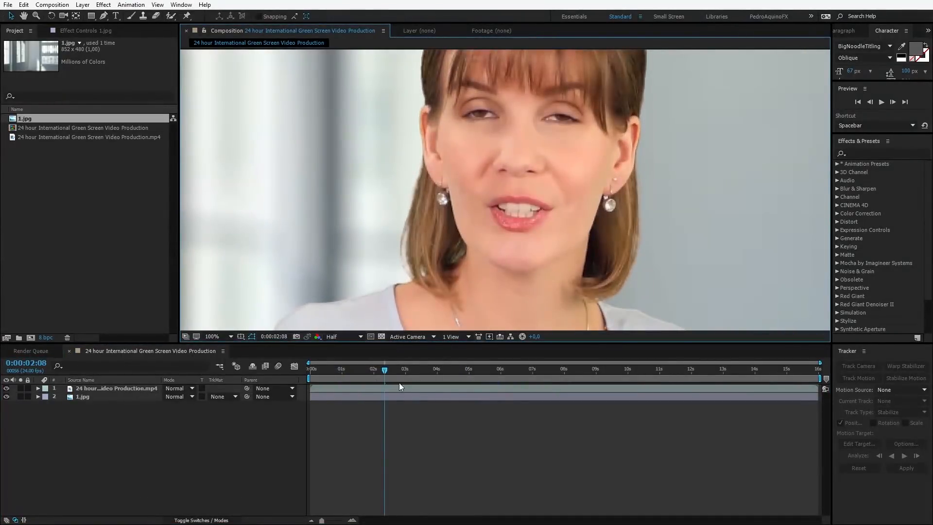
Step: Examine the woman's shirt and shoulder edges at 200% across several frames, and the whole composite at 25%
key("space")
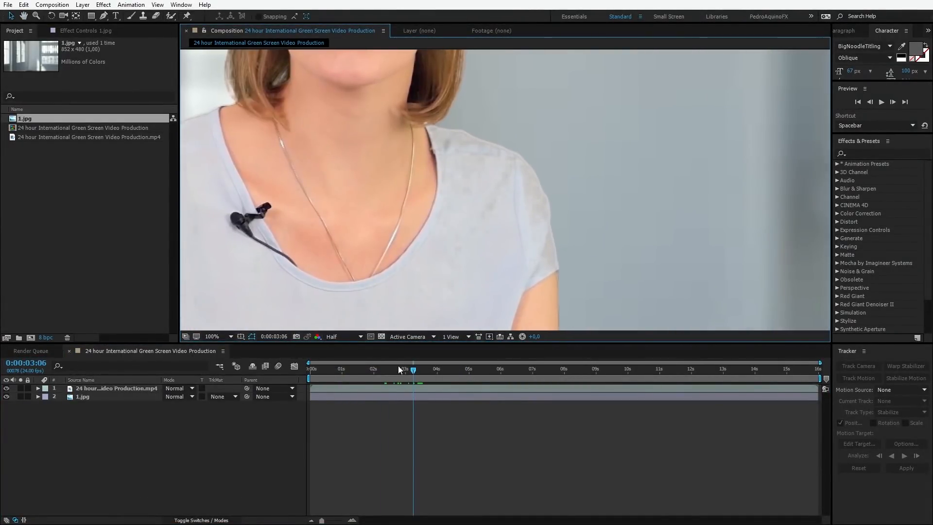
left_click_drag(398, 368, 437, 374)
scroll(488, 203, "up", 2)
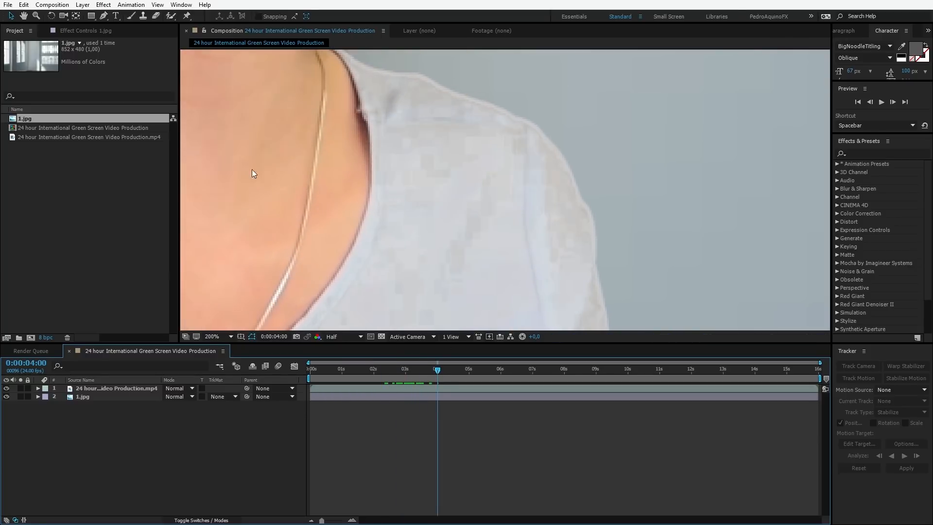
left_click(109, 388)
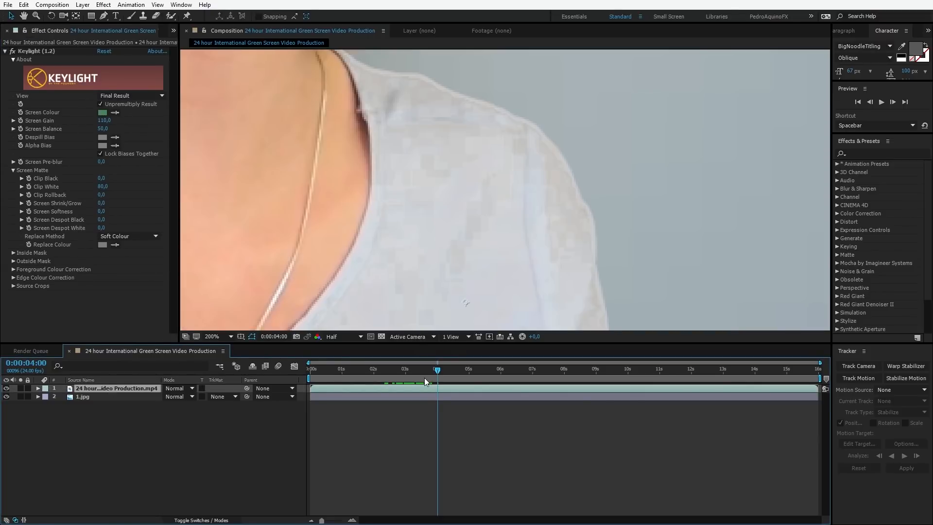
left_click_drag(434, 371, 464, 378)
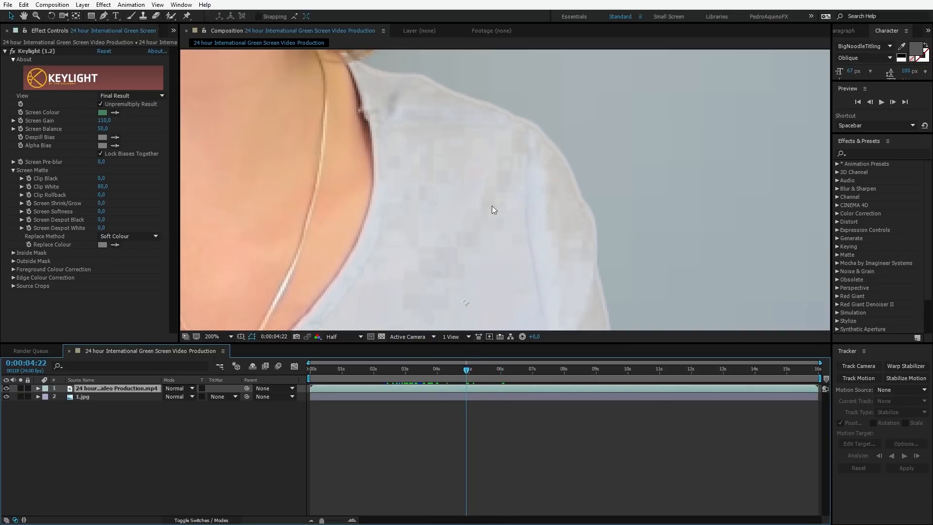
scroll(488, 234, "down", 4)
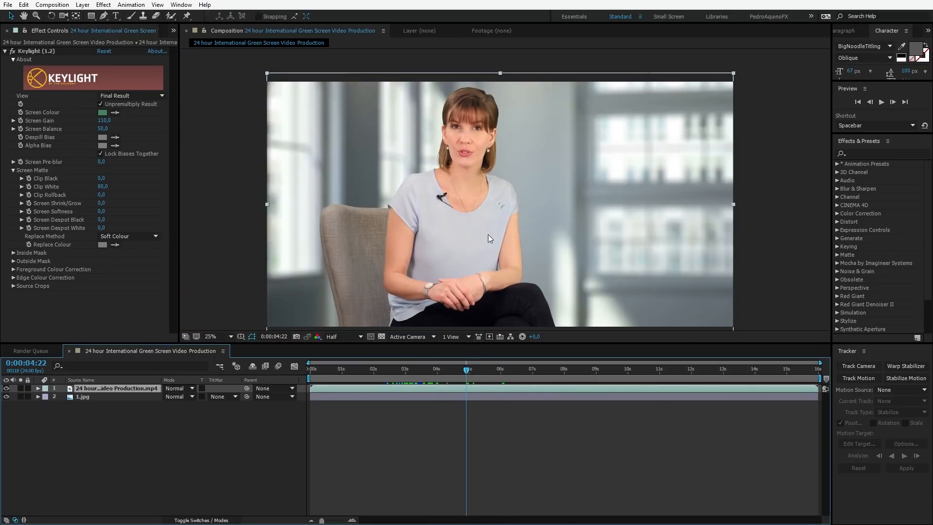
scroll(487, 234, "up", 1)
scroll(482, 235, "down", 1)
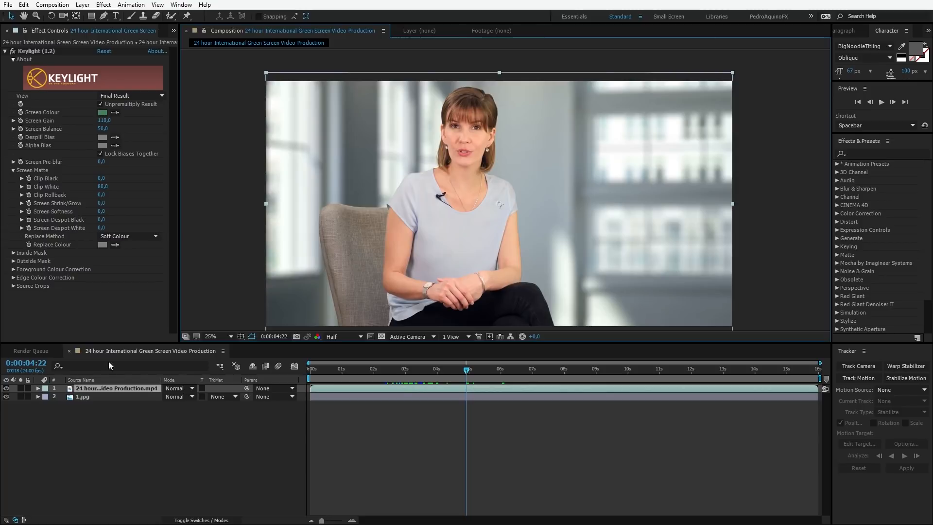
Step: Duplicate the keyed footage layer and delete the Keylight effect from the lower copy
left_click(115, 389)
key("ctrl+d")
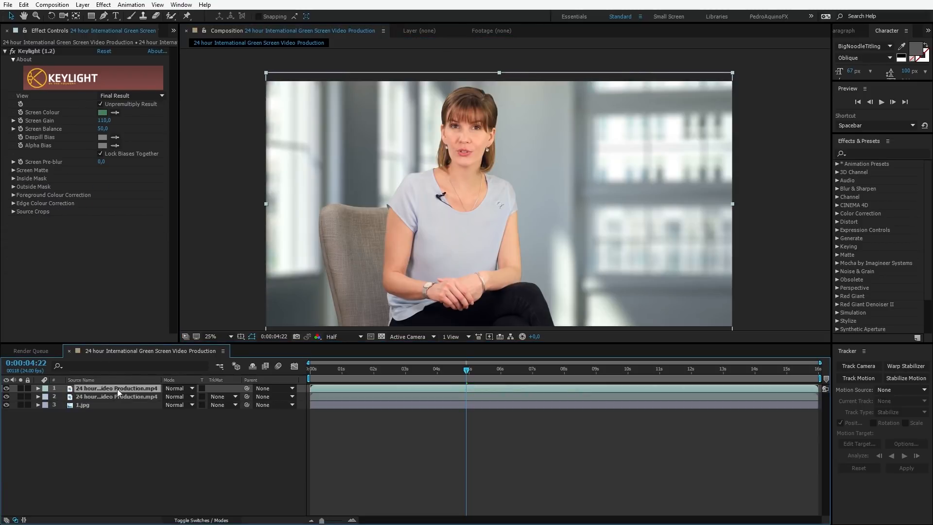
left_click(97, 397)
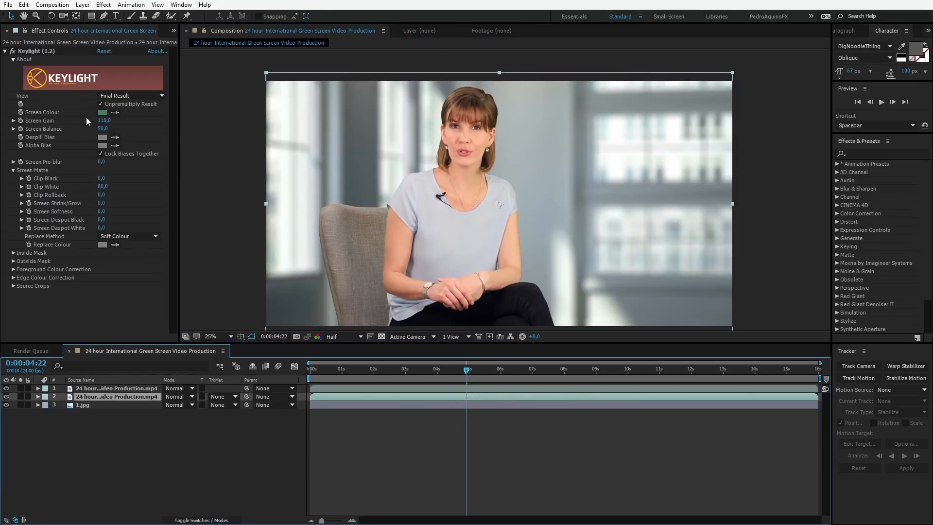
left_click(38, 51)
key("Delete")
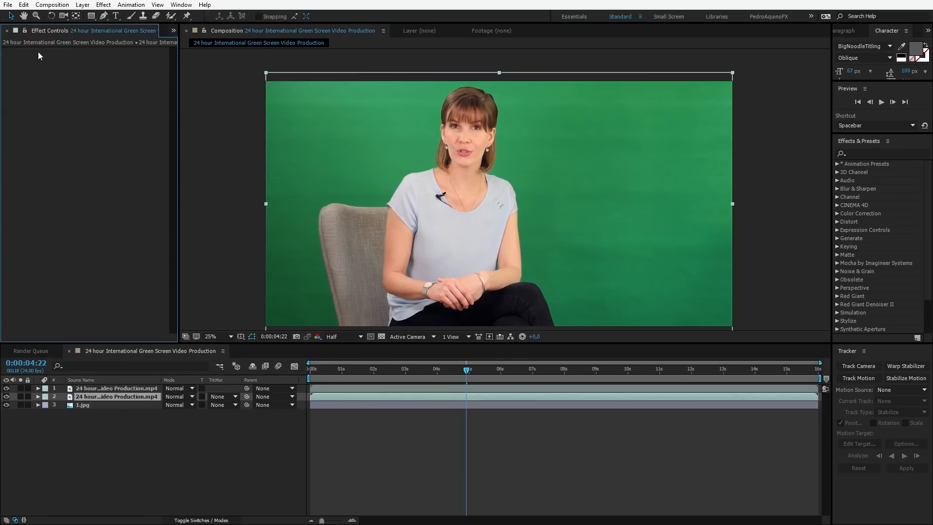
Step: Toggle the visibility of the two footage copies to compare the keyed version with the original green-screen version
left_click(6, 388)
left_click(7, 388)
left_click(7, 396)
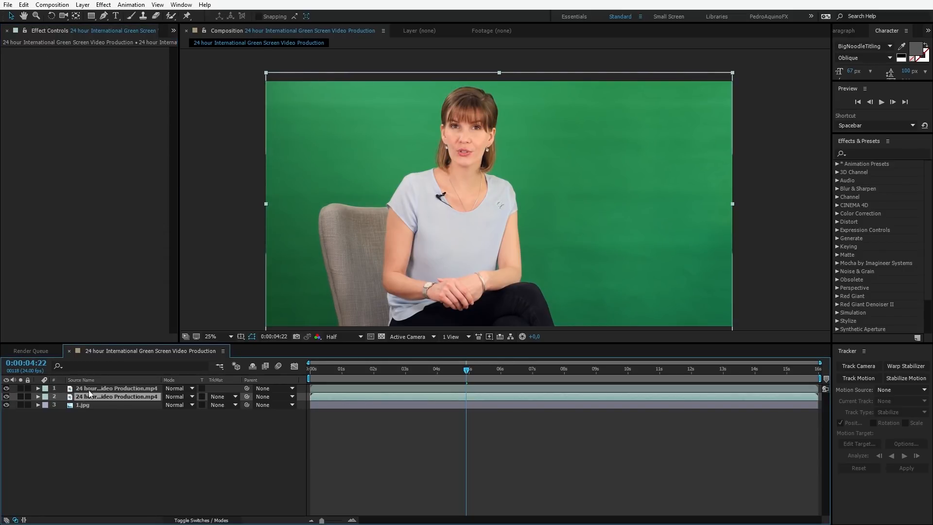
left_click(98, 388)
left_click(6, 396)
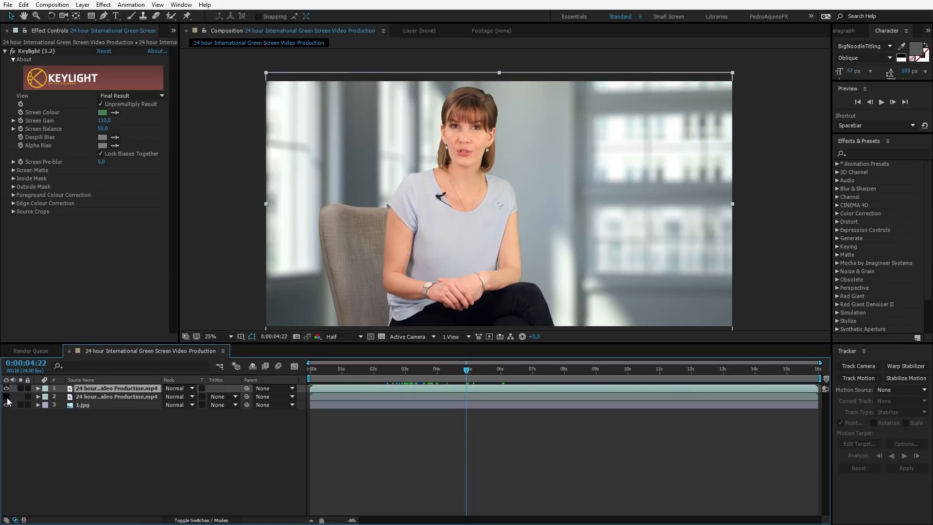
Step: Set the unkeyed lower footage copy, kept visible, to use the keyed copy above it as its Alpha Matte
left_click(98, 398)
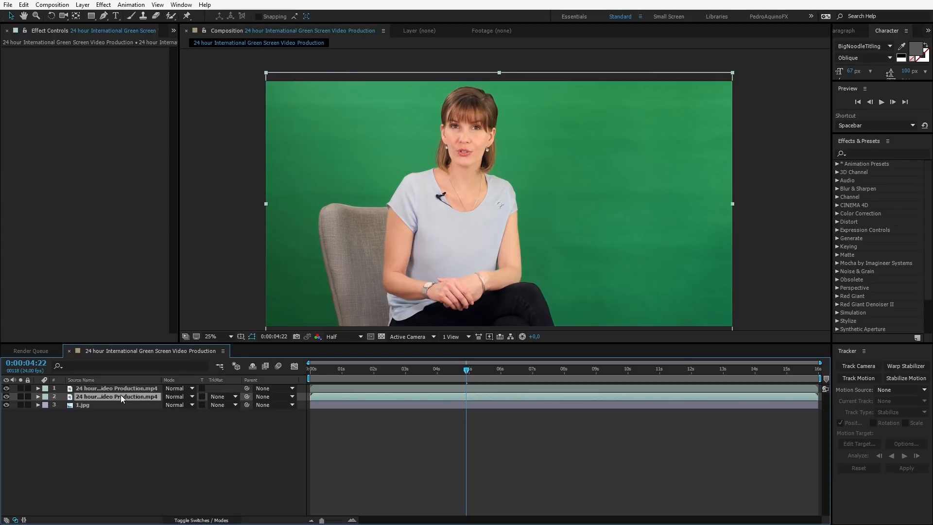
left_click(6, 397)
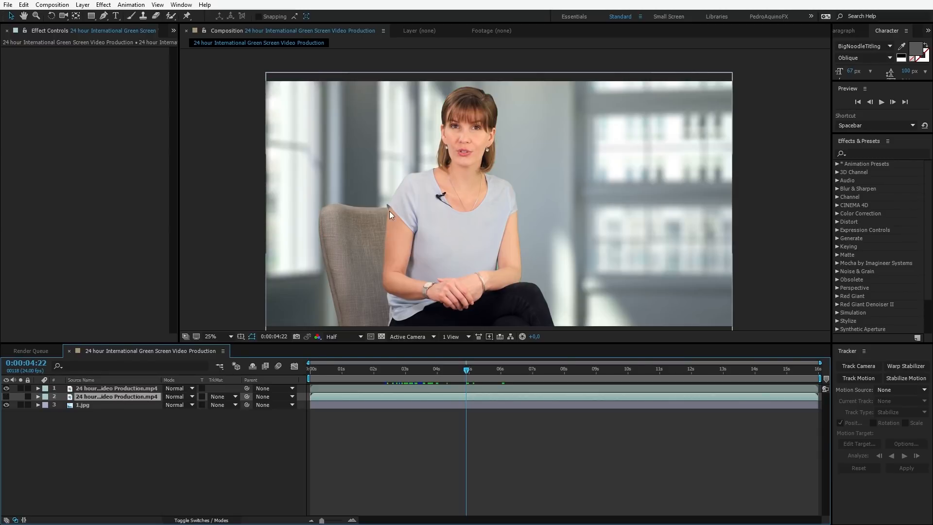
left_click(7, 396)
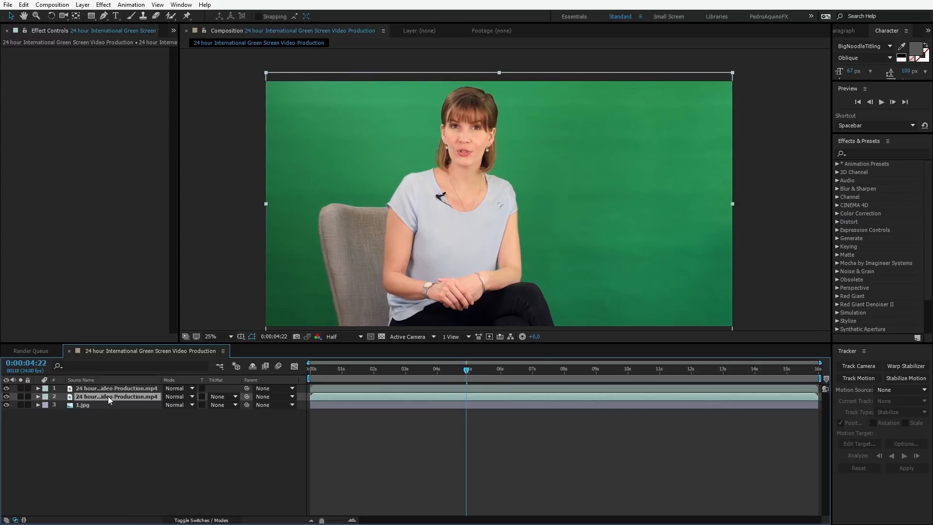
left_click(220, 397)
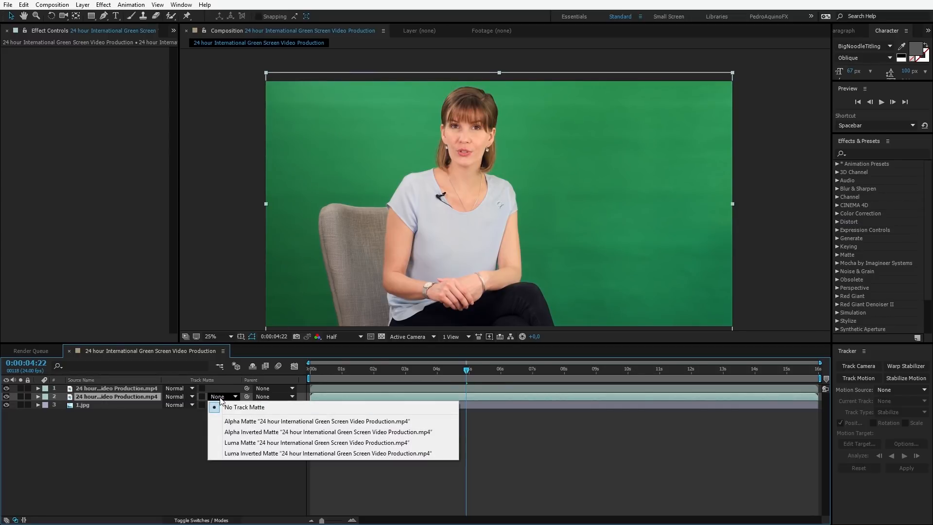
left_click(255, 421)
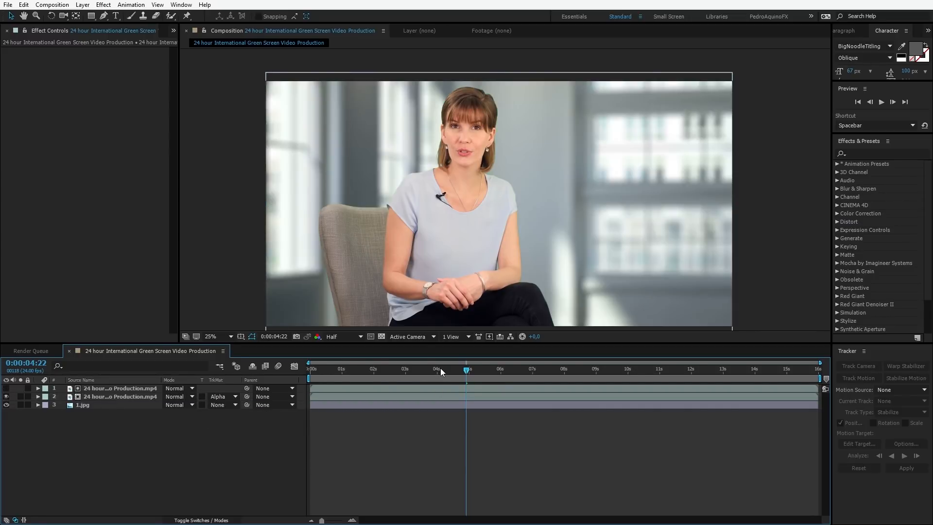
Step: Examine the woman's shoulder, sleeve and hair edges at 0:00:04:15 at several magnifications between 25% and 200%
mouse_move(440, 366)
left_mouse_down()
mouse_move(341, 365)
mouse_move(458, 362)
left_mouse_up()
scroll(504, 179, "up", 6)
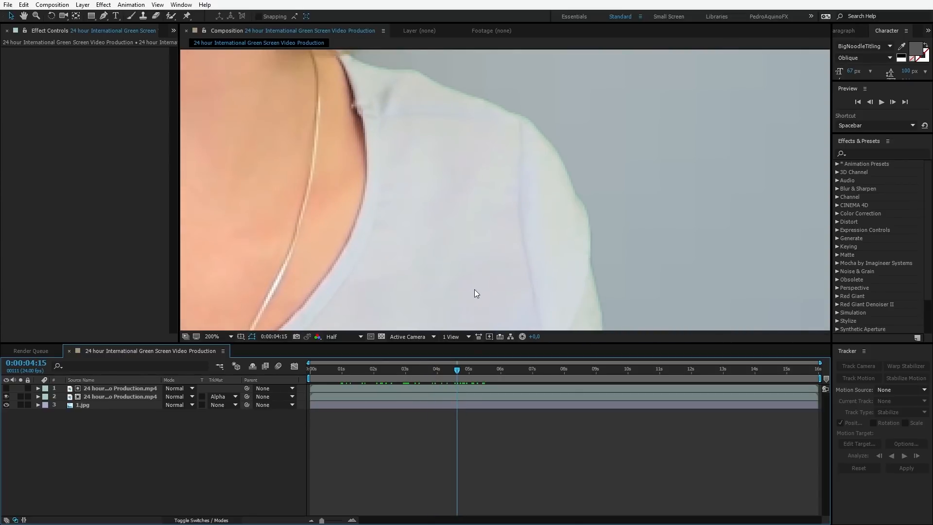
scroll(474, 289, "down", 2)
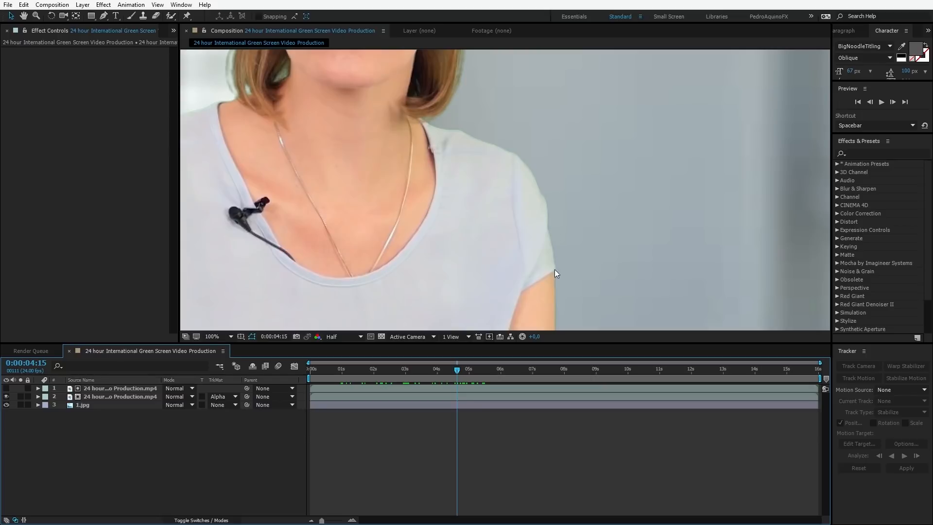
left_click_drag(357, 189, 475, 266)
left_click_drag(418, 174, 453, 228)
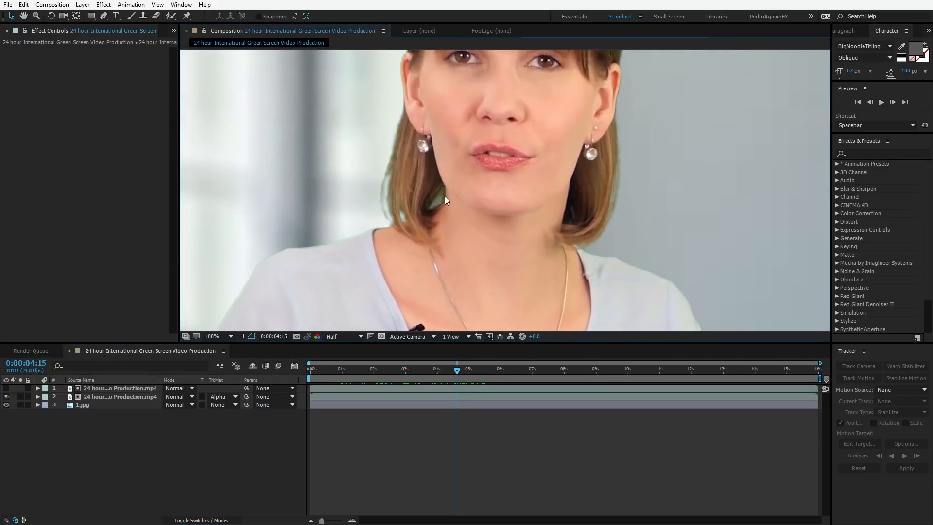
left_click_drag(345, 247, 433, 168)
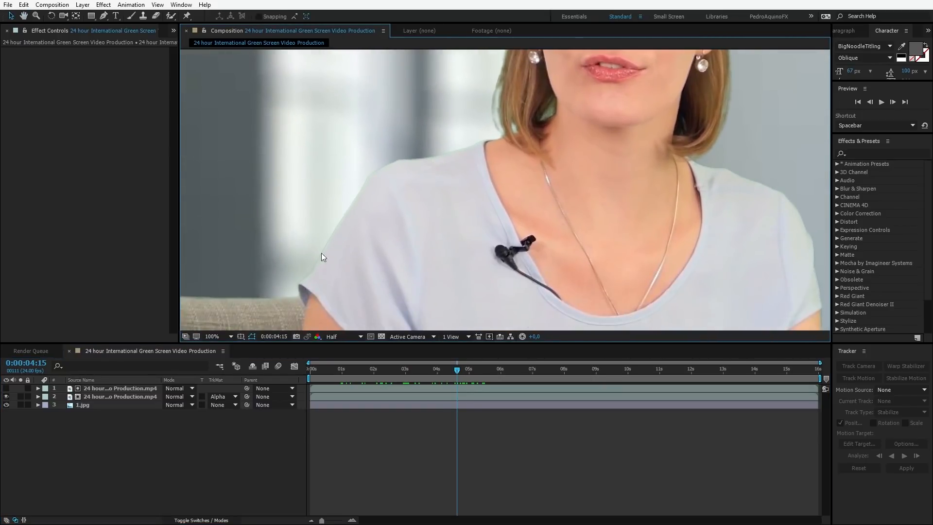
scroll(465, 217, "down", 1)
scroll(465, 217, "down", 1)
left_click_drag(464, 217, 369, 209)
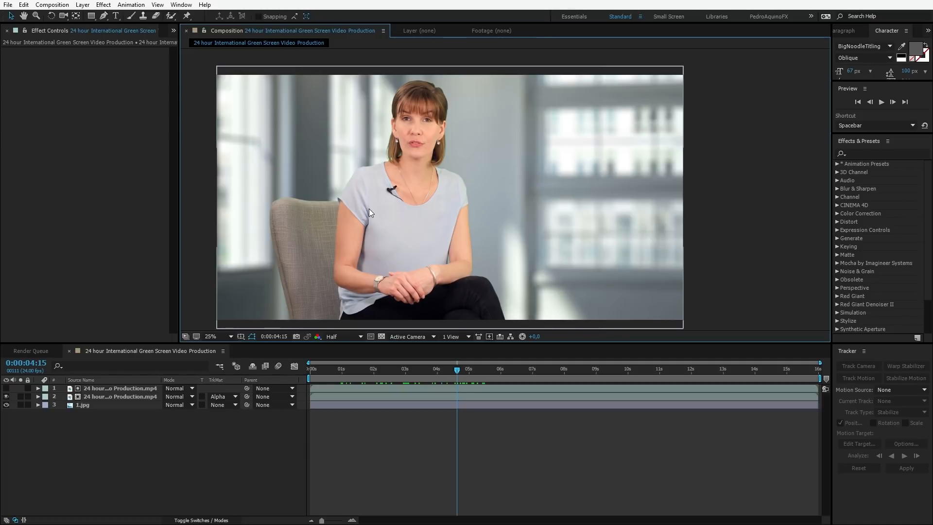
scroll(368, 209, "up", 3)
left_click_drag(369, 208, 573, 209)
scroll(572, 210, "down", 1)
left_click_drag(489, 171, 505, 189)
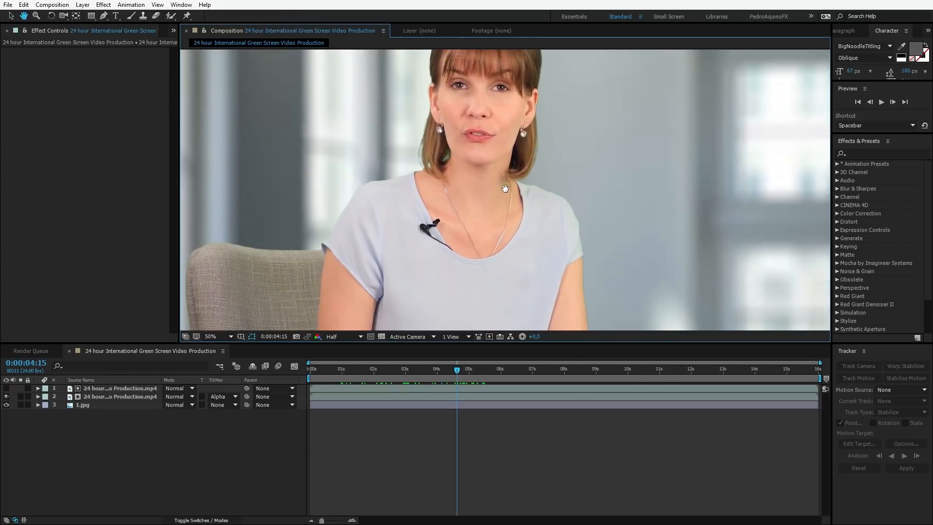
Step: Select the keyed matte layer at the top and expand Keylight's Screen Matte settings, with the shoulder edge in view at 200%
key("v")
left_click(99, 396)
left_click(108, 389)
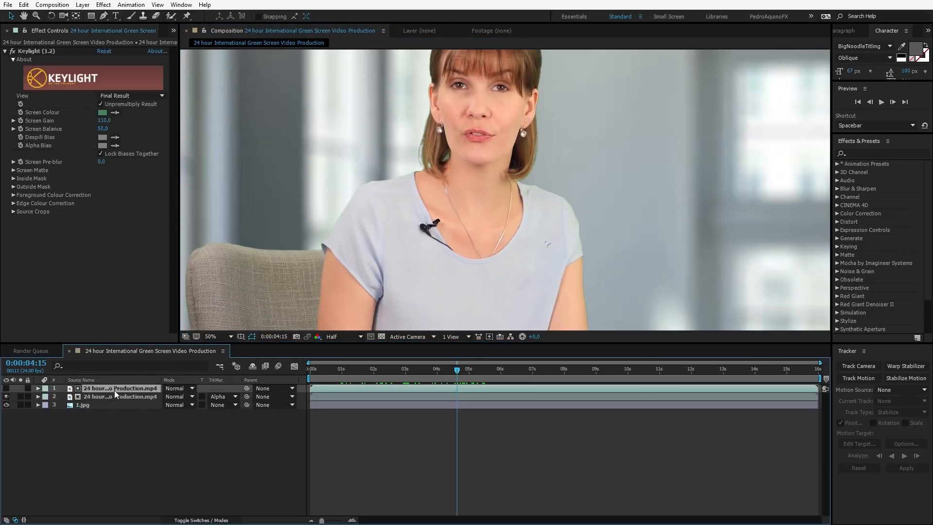
left_click(13, 170)
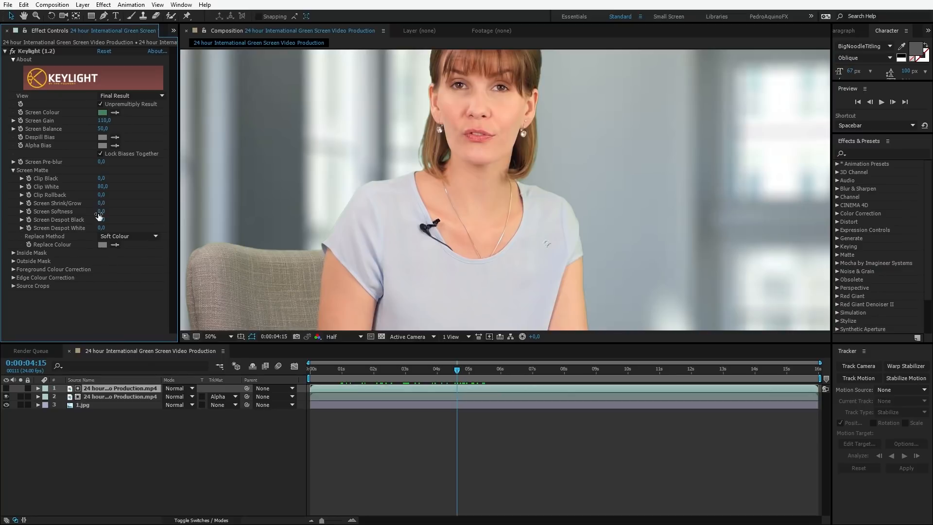
scroll(471, 215, "up", 2)
scroll(587, 163, "up", 1)
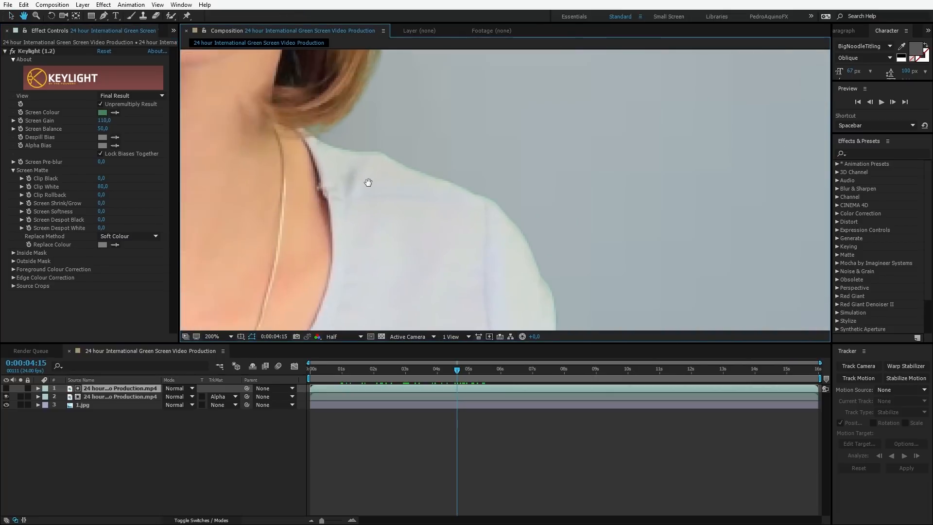
Step: Try Keylight's Screen Shrink/Grow at 19.6 and at -24.9 to compare growing and shrinking the matte, undoing each change
left_click_drag(101, 203, 299, 130)
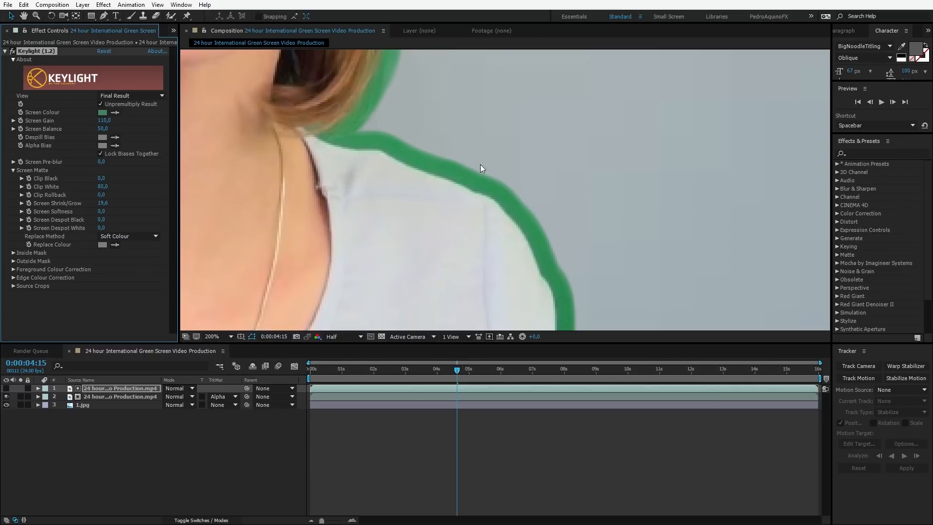
key("ctrl+z")
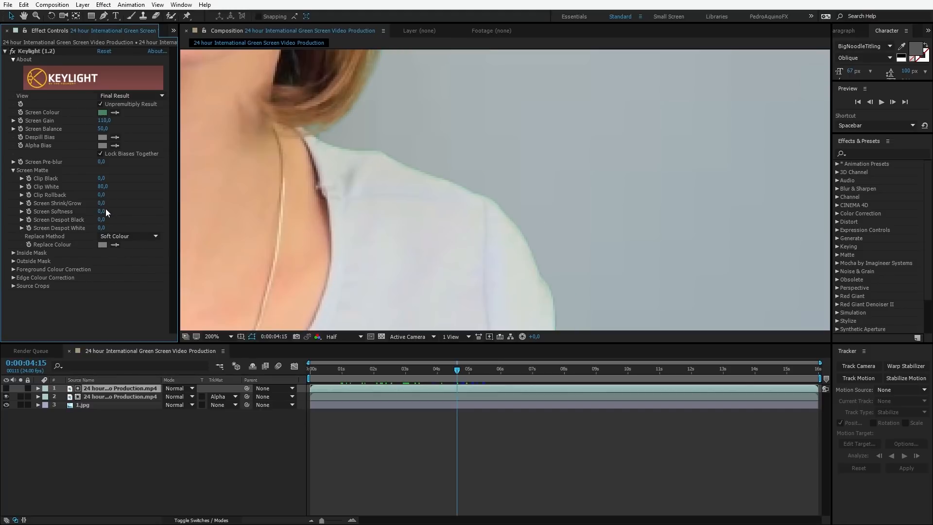
left_click_drag(102, 202, 1, 224)
scroll(509, 192, "down", 4)
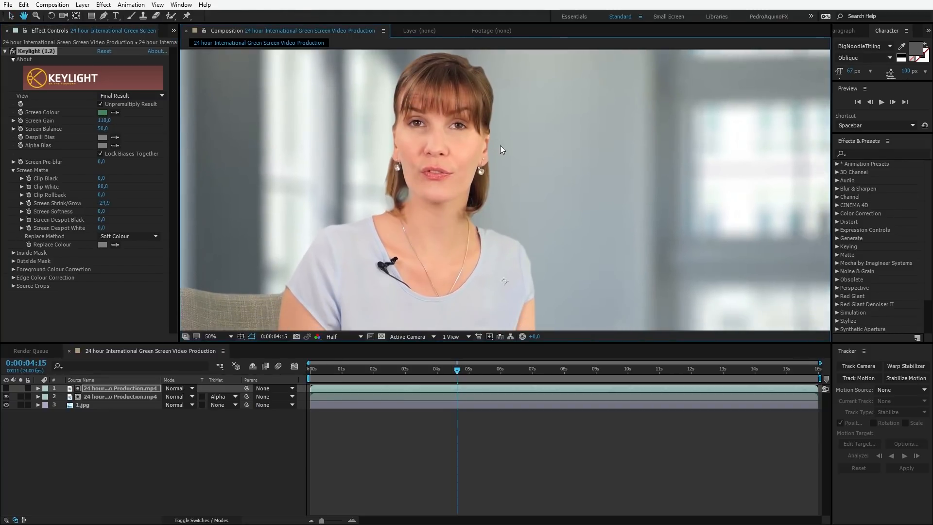
key("ctrl+z")
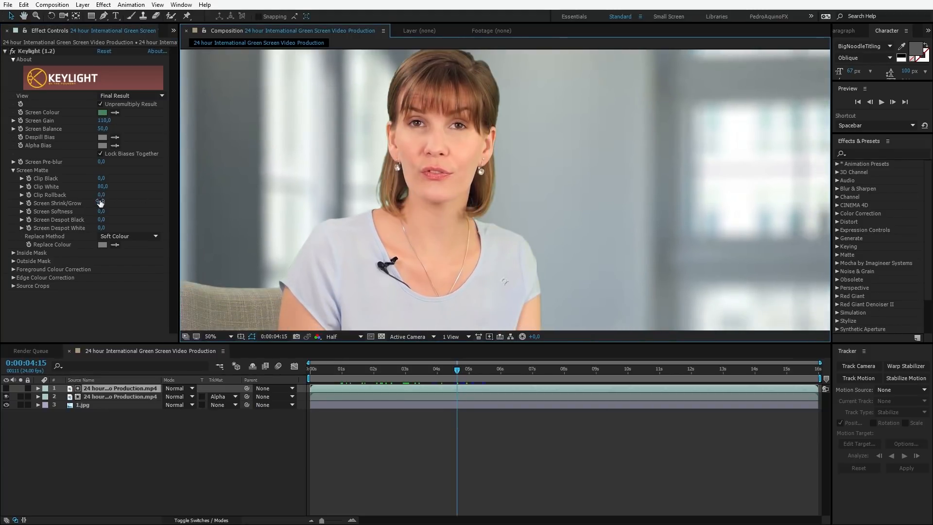
left_click_drag(101, 202, 73, 204)
key("ctrl+z")
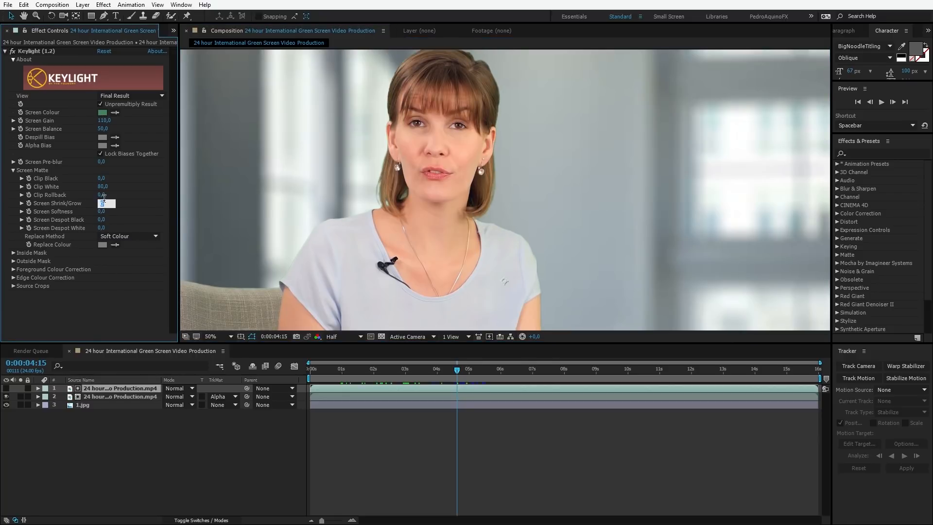
Step: Set Keylight's Screen Shrink/Grow to -1 and check the shoulder edge at 200% and 100%
type("-1")
key("Return")
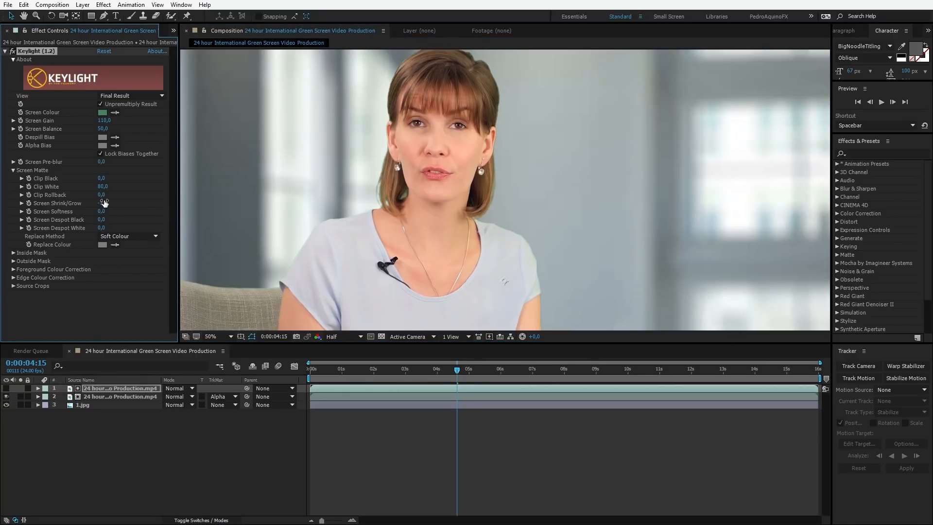
scroll(539, 202, "up", 4)
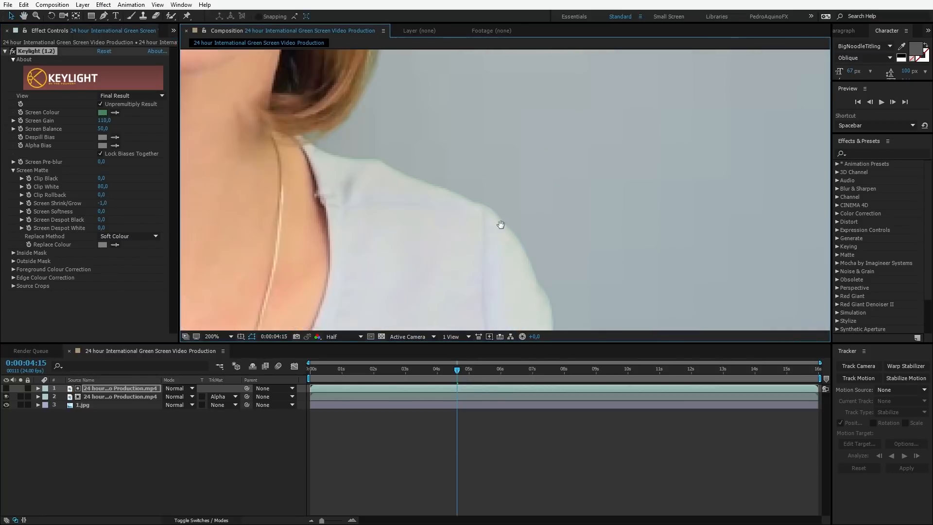
scroll(486, 210, "down", 2)
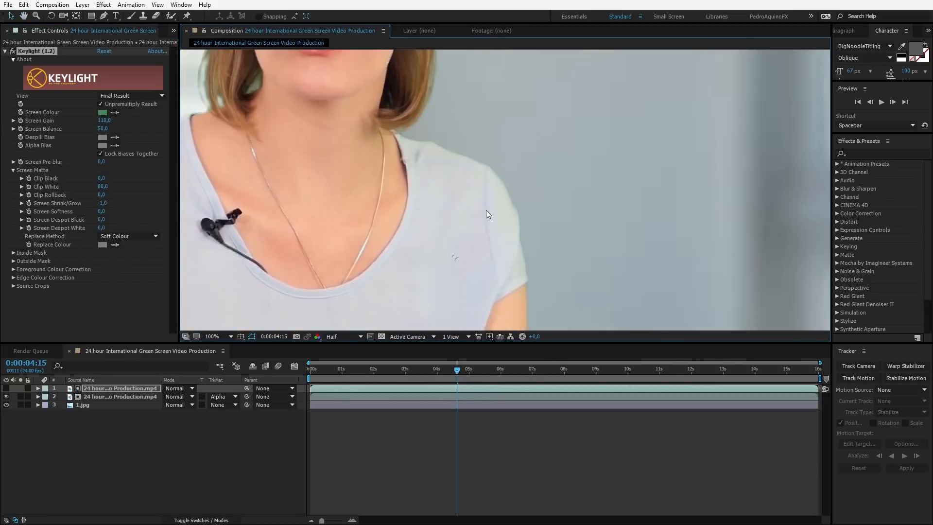
Step: Set Keylight's Screen Shrink/Grow to -2 to tighten the matte around the woman
left_click(101, 203)
type("-2")
key("Return")
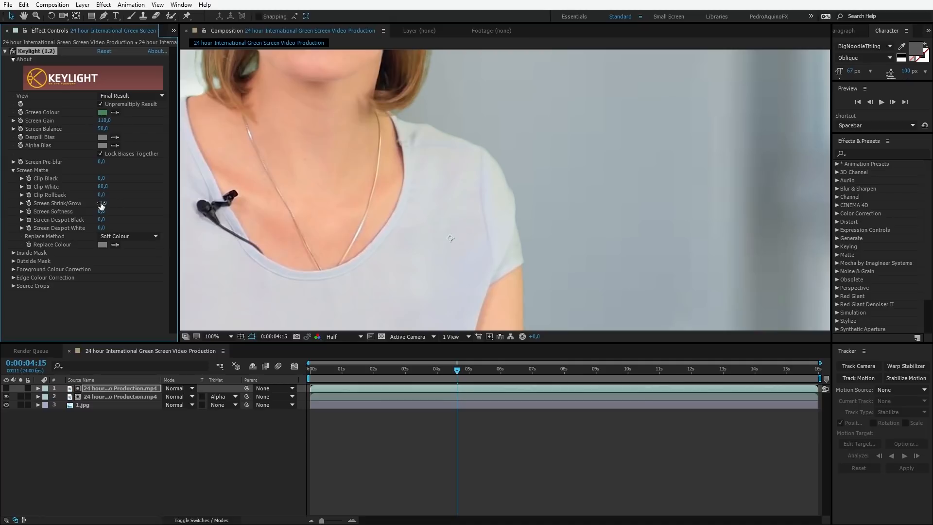
Step: Inspect the hair, arm and shoulder edges at 0:00:04:15 and 0:00:03:09, both close up and in the full composite
left_click_drag(318, 72, 529, 207)
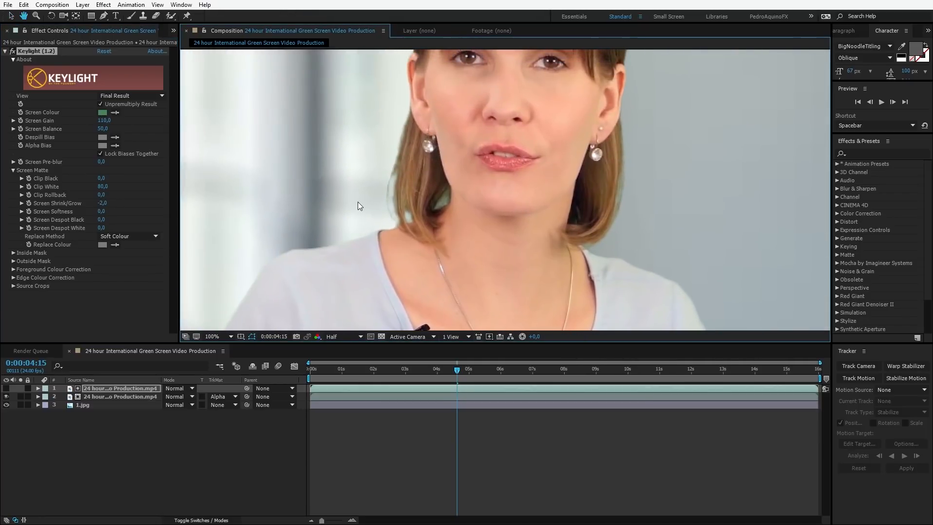
scroll(357, 200, "up", 1)
key("space")
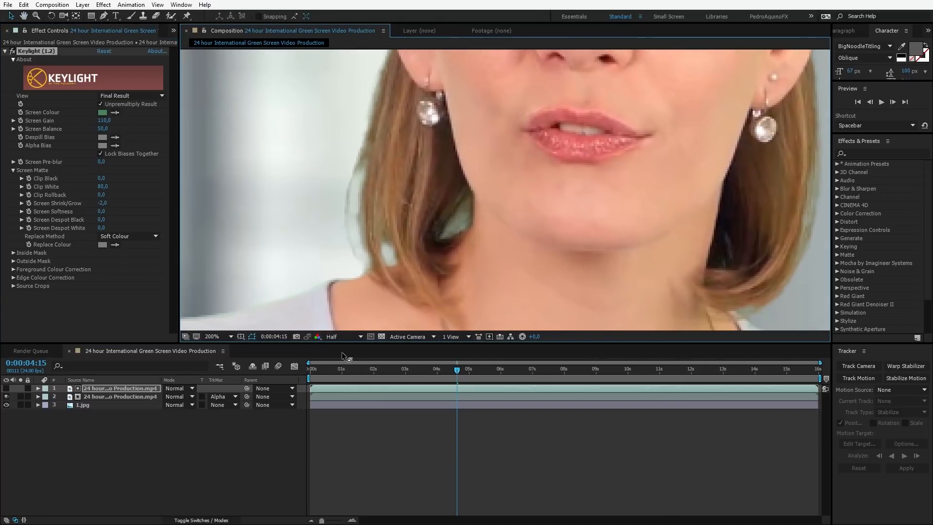
scroll(439, 261, "down", 2)
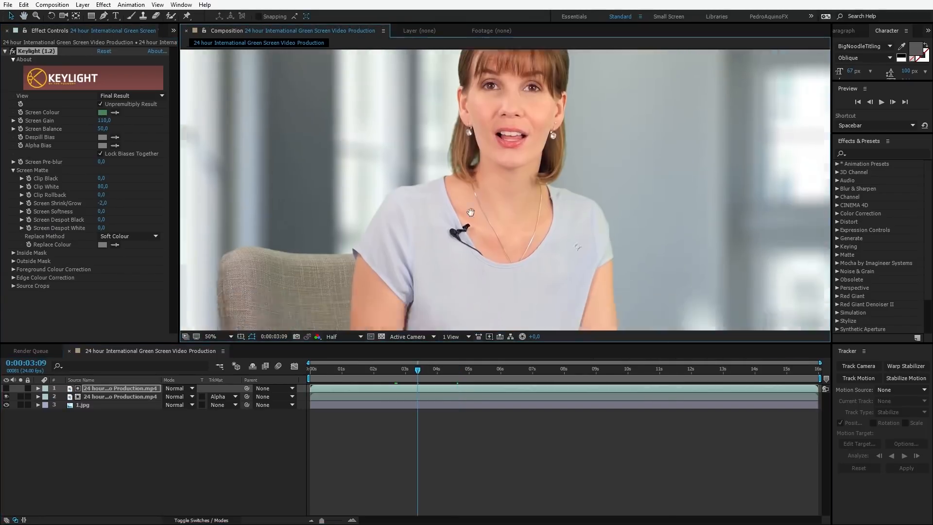
left_click_drag(470, 212, 439, 169)
scroll(557, 250, "up", 1)
left_click_drag(614, 261, 534, 164)
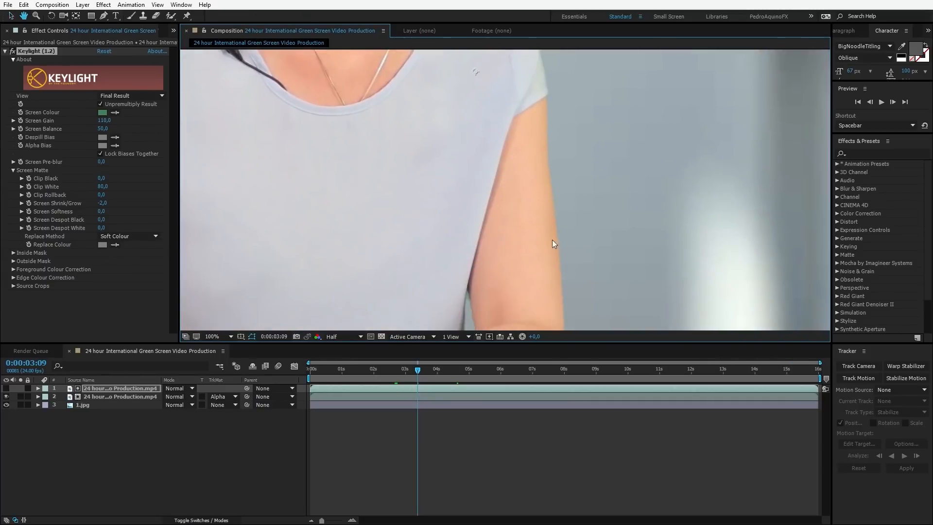
scroll(562, 247, "up", 1)
scroll(563, 247, "down", 3)
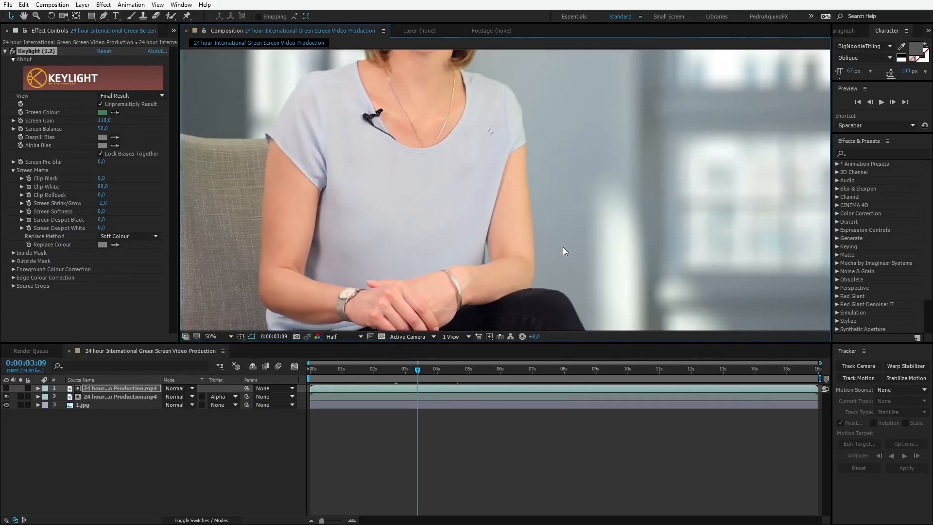
key("v")
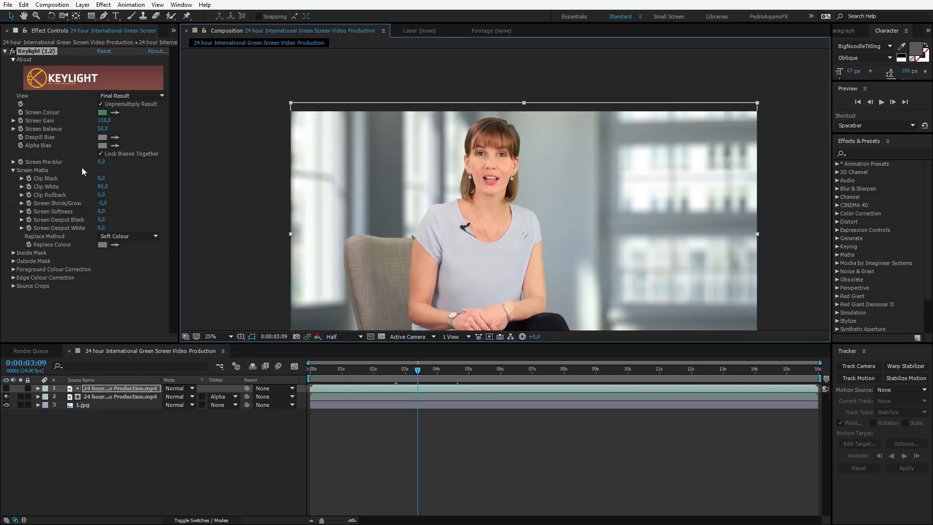
scroll(561, 190, "up", 4)
left_click_drag(581, 213, 462, 150)
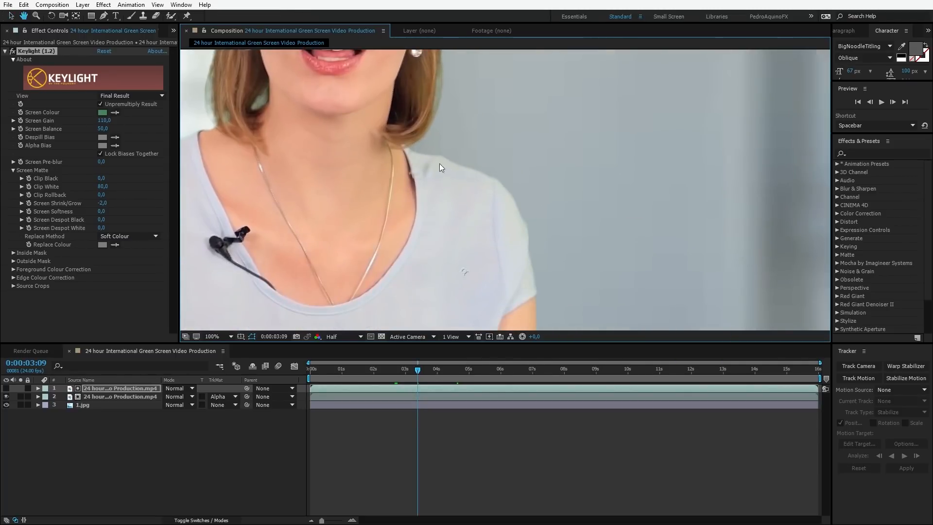
Step: Set Keylight's Screen Pre-blur to 1 to soften the matte along the shoulder edge
scroll(520, 206, "up", 4)
left_click(102, 162)
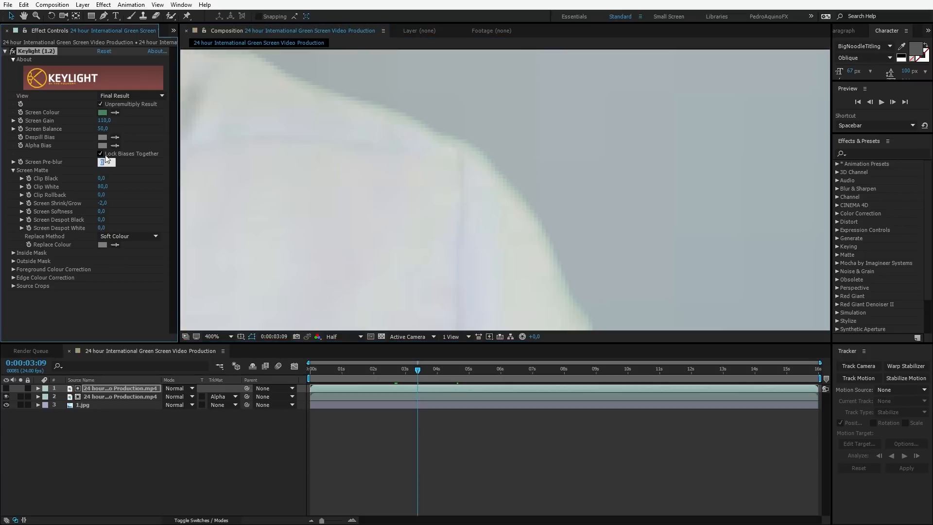
type("2,")
left_click(101, 161)
type("1")
key("Return")
Step: Inspect the hair, shoulder and chair edges close up and in the full composite at 0:00:03:09
scroll(513, 155, "down", 2)
left_click_drag(494, 199, 549, 271)
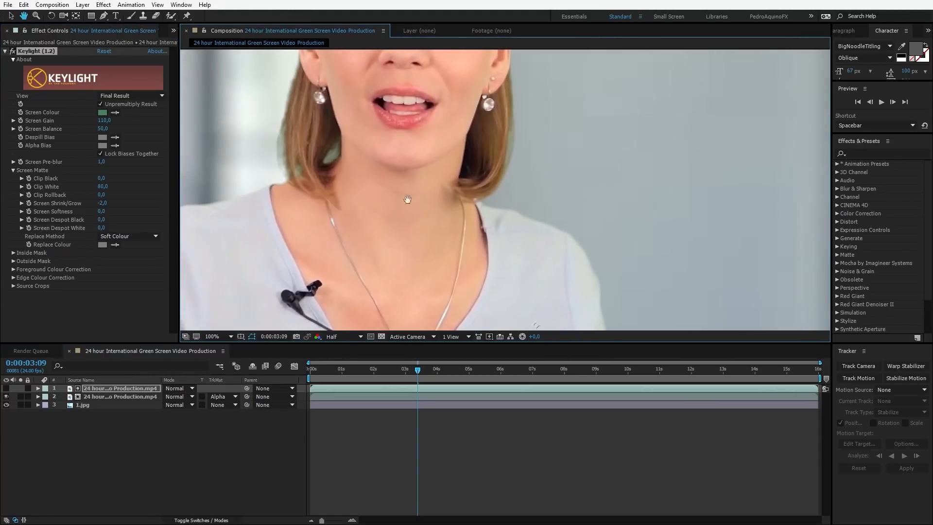
left_click_drag(318, 181, 419, 195)
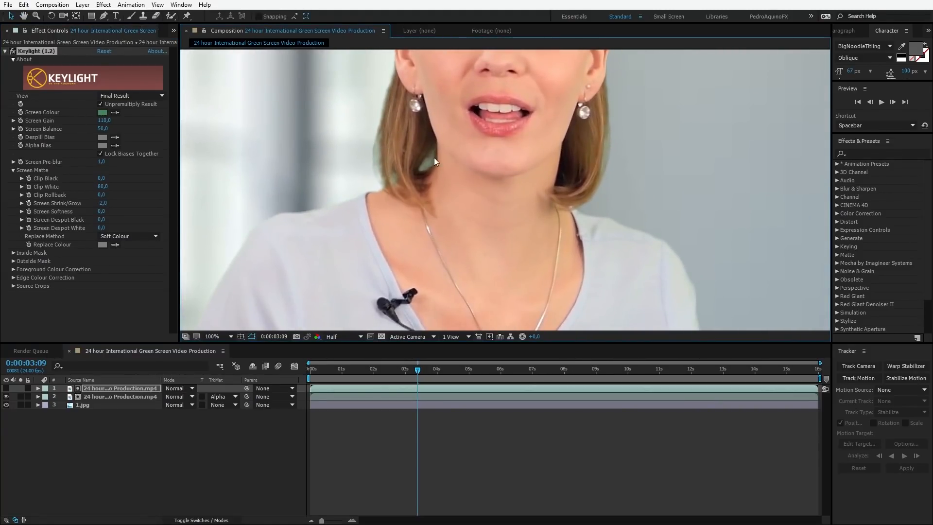
scroll(472, 188, "down", 3)
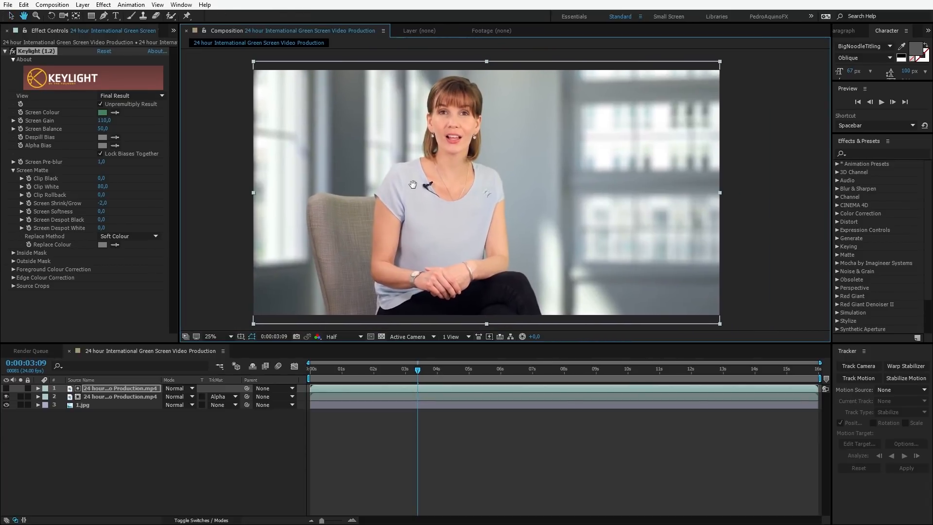
left_click_drag(412, 184, 413, 185)
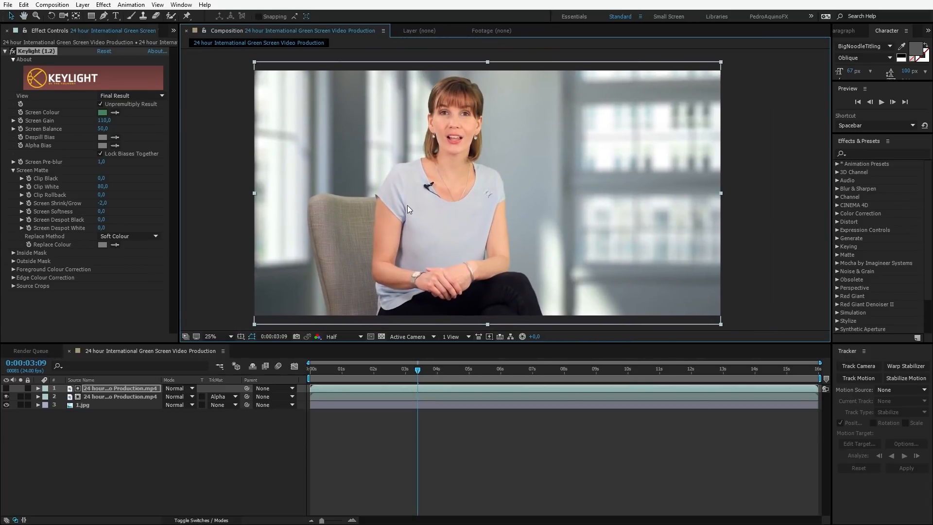
scroll(407, 205, "up", 3)
scroll(409, 213, "down", 1)
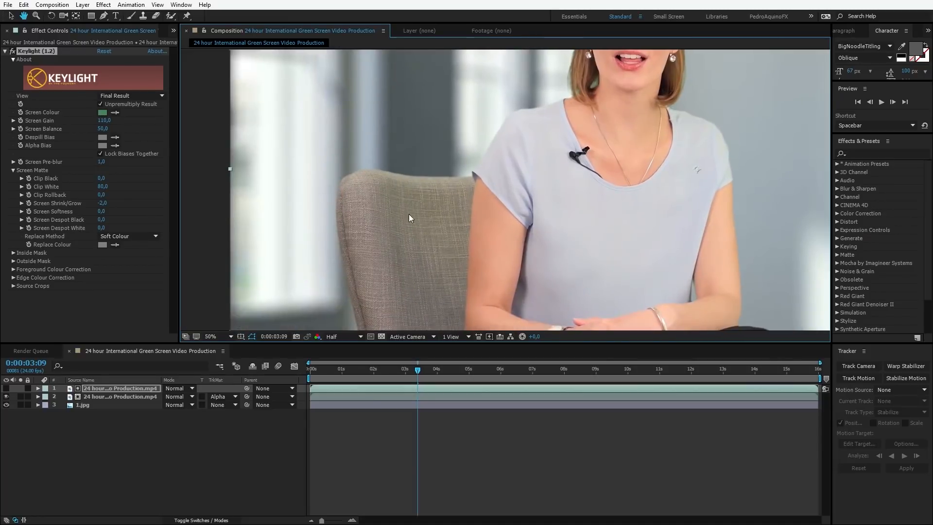
scroll(398, 209, "down", 2)
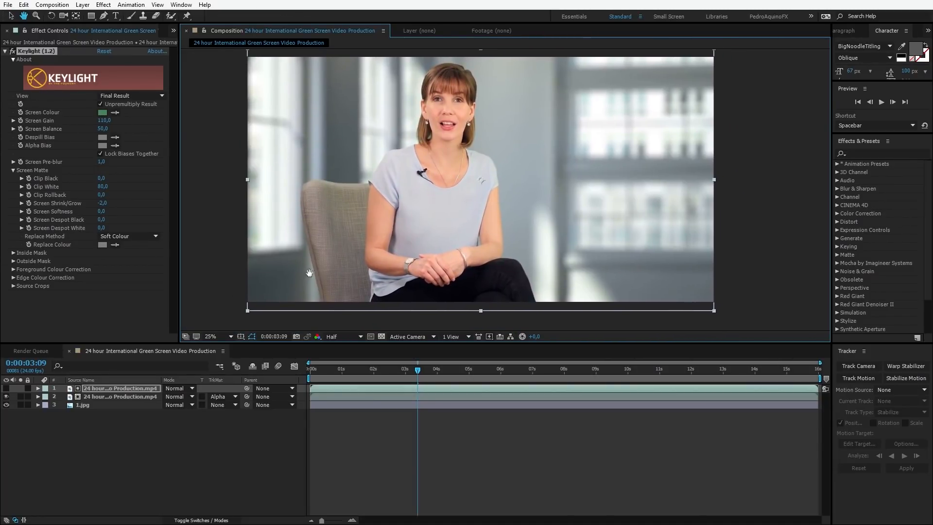
Step: Apply the Advanced Spill Suppressor effect to the second footage layer, which uses the alpha track matte
left_click(109, 397)
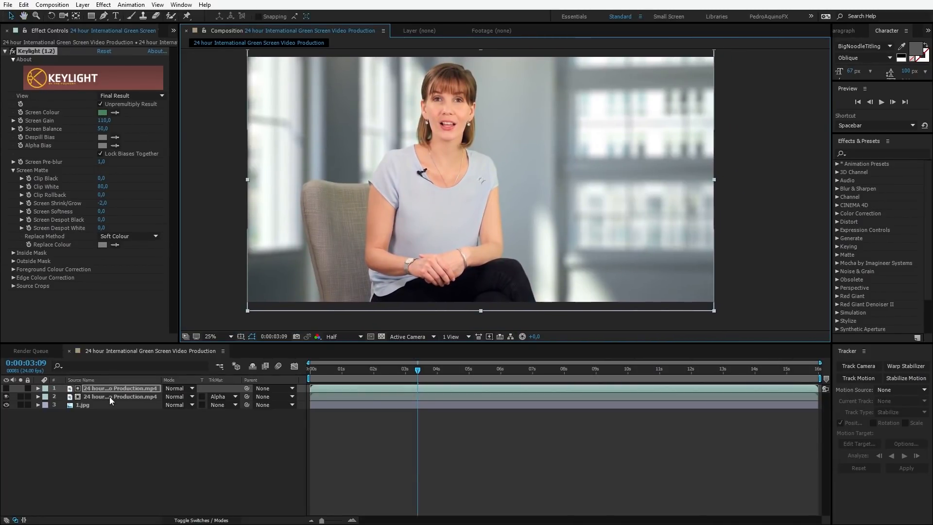
left_click(104, 4)
mouse_move(229, 147)
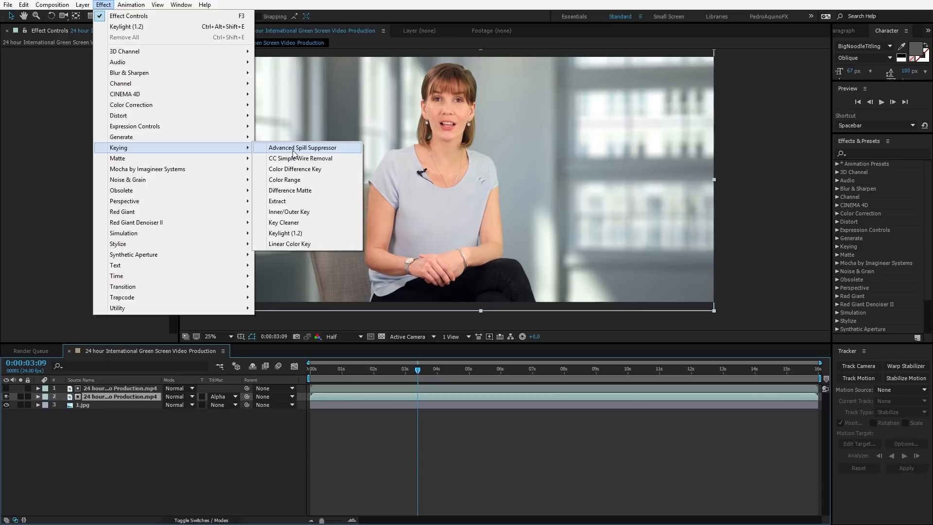
left_click(293, 152)
Step: Compare both sides of the woman's hair at 200% with the Advanced Spill Suppressor switched on and off
scroll(344, 122, "up", 4)
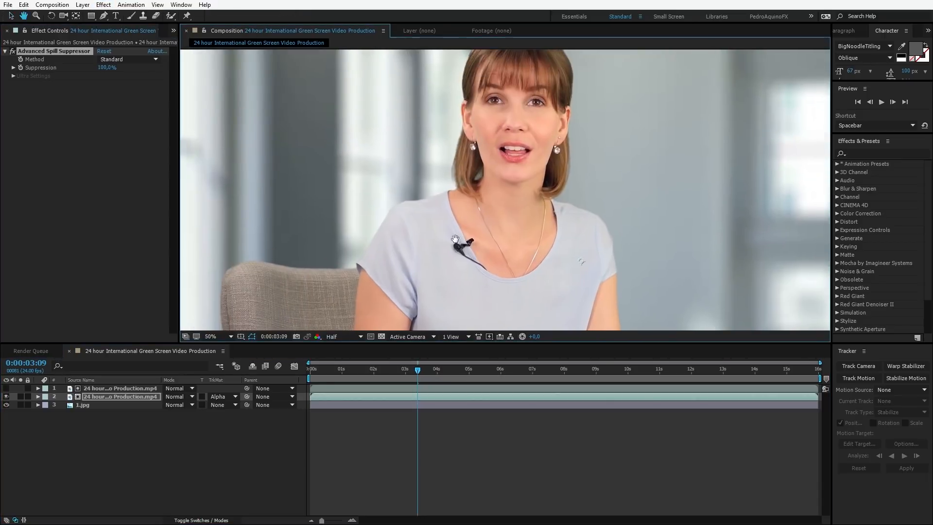
scroll(433, 186, "up", 2)
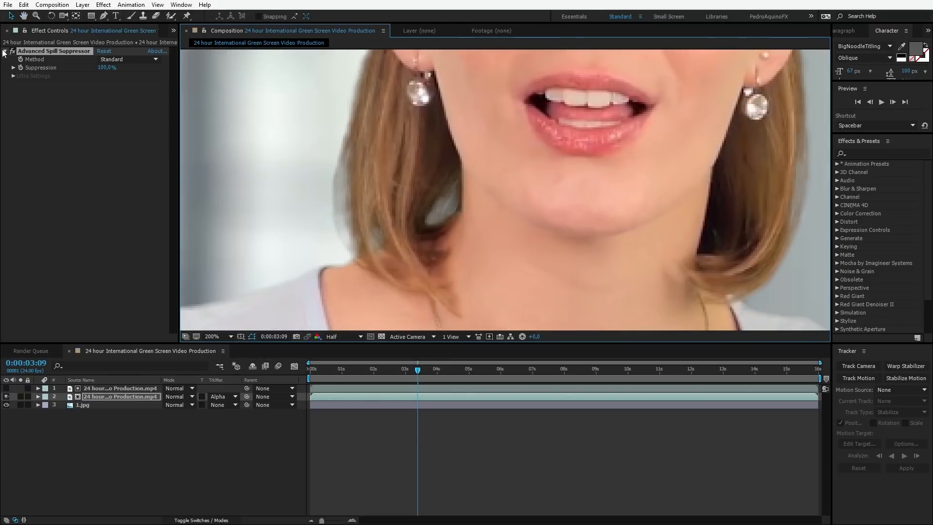
left_click(13, 51)
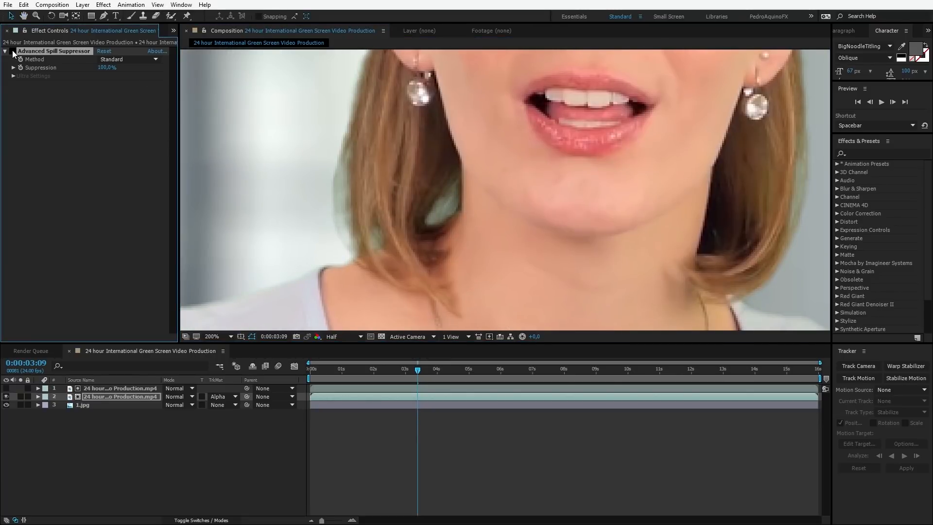
left_click(12, 51)
left_click(12, 51)
left_click(12, 51)
left_click(12, 51)
key("space")
left_click_drag(552, 167, 213, 166)
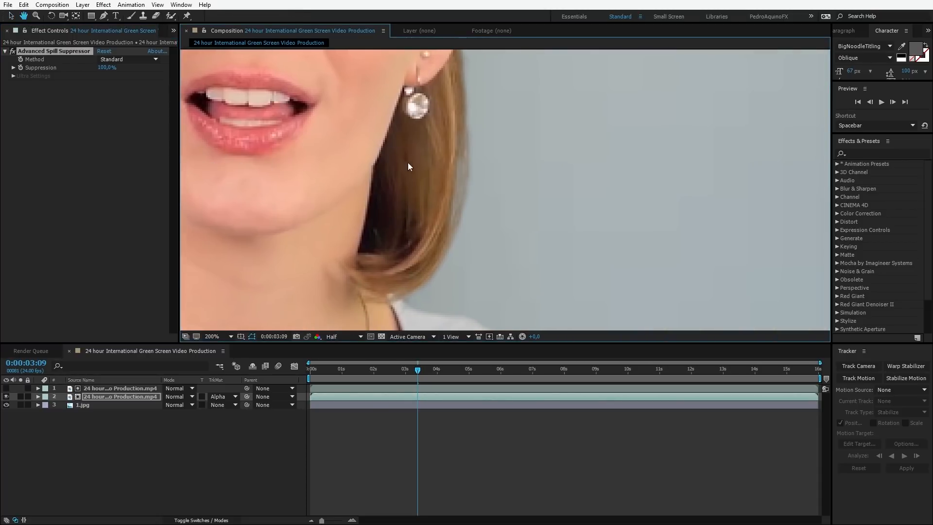
left_click(13, 50)
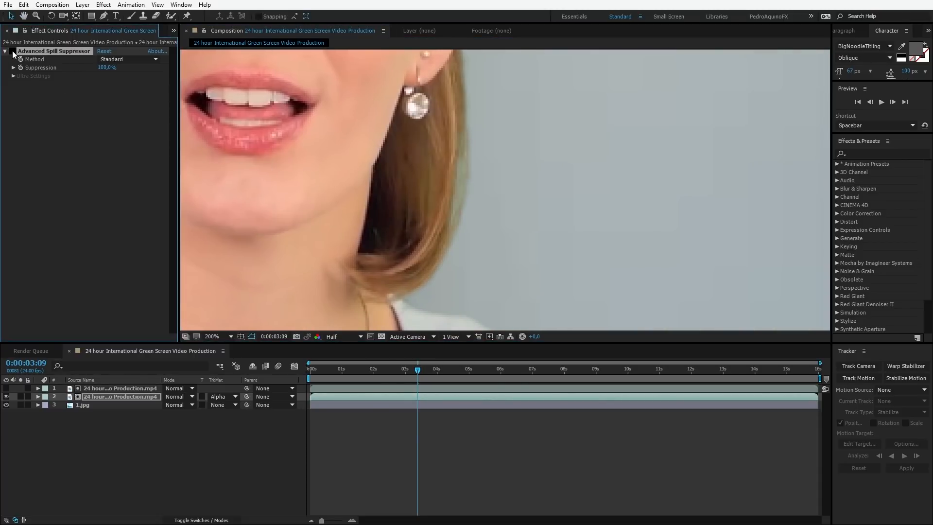
left_click(13, 51)
left_click(12, 51)
Step: Compare the chair fabric at 200% with the Advanced Spill Suppressor off and on, leaving it on, and check the full composite
scroll(446, 186, "down", 2)
key("space")
left_click_drag(450, 221, 682, 118)
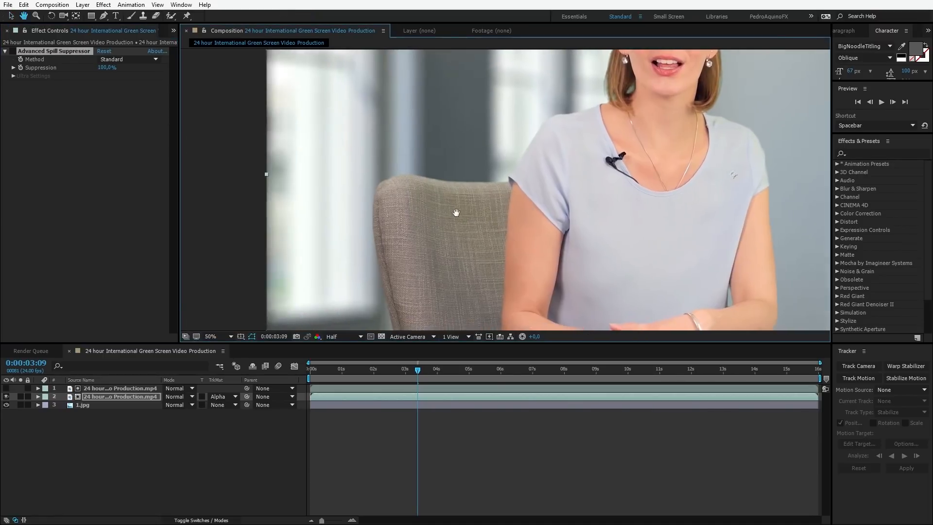
scroll(456, 212, "up", 4)
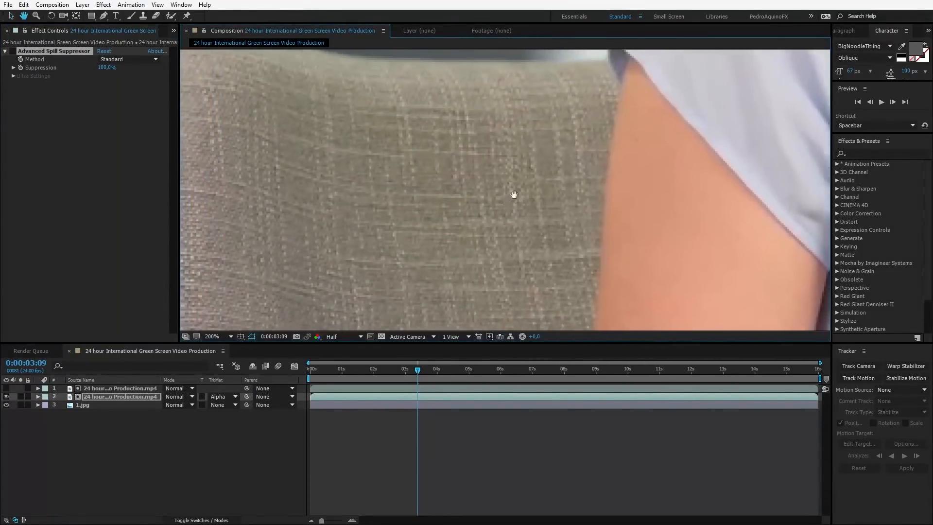
left_click_drag(514, 194, 585, 173)
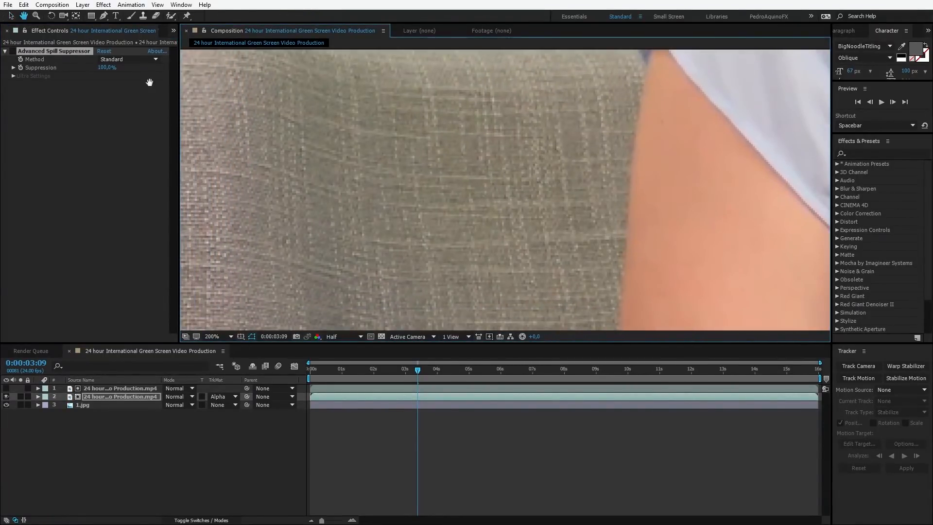
left_click(14, 53)
left_click(15, 54)
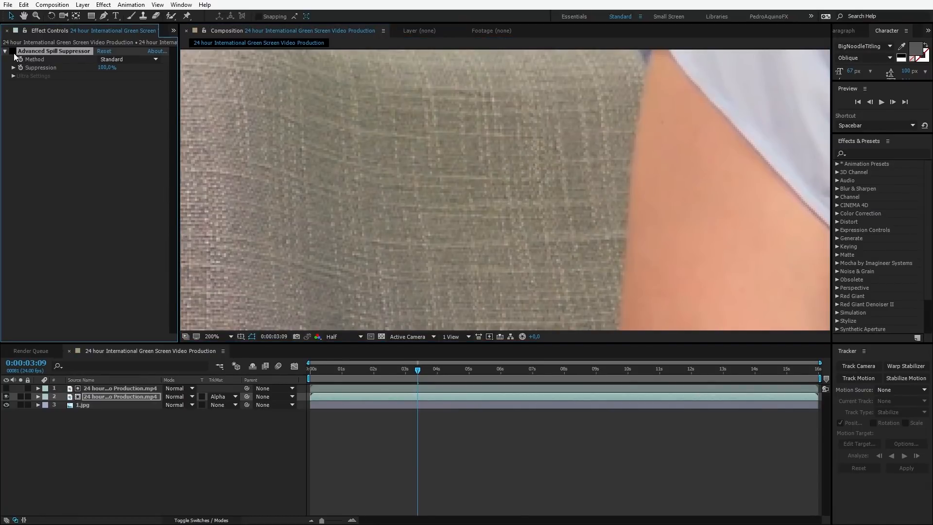
left_click(14, 54)
left_click(14, 53)
left_click(12, 52)
left_click(13, 51)
left_click(12, 51)
scroll(369, 197, "down", 4)
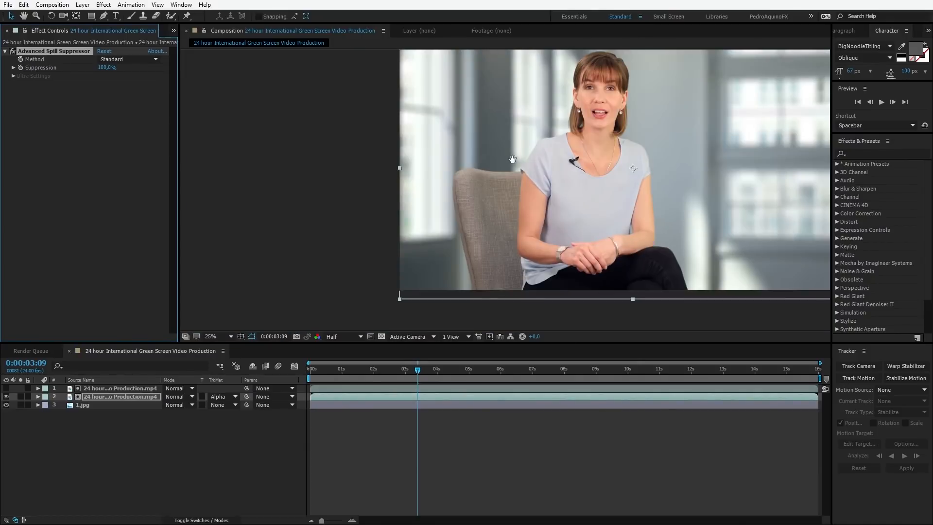
left_click_drag(360, 184, 379, 186)
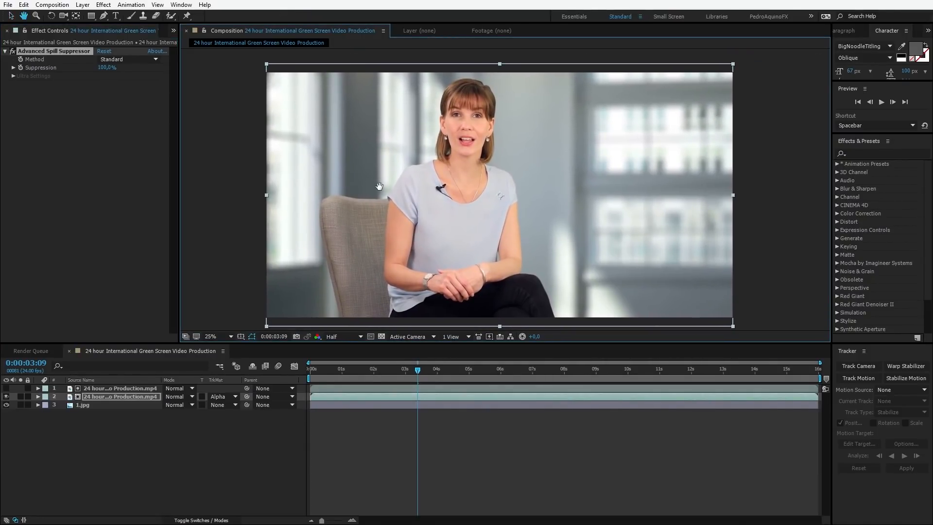
Step: Switch the Advanced Spill Suppressor's method to Ultra and try a lighter green, 61E361, as its key color
key("v")
scroll(367, 165, "up", 2)
left_click_drag(403, 156, 439, 217)
scroll(459, 242, "up", 1)
key("v")
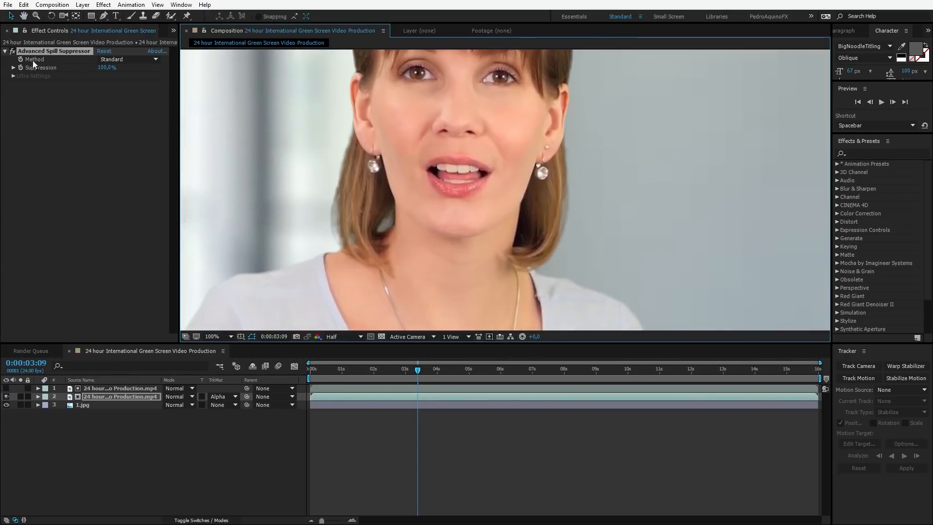
left_click(124, 60)
left_click(133, 81)
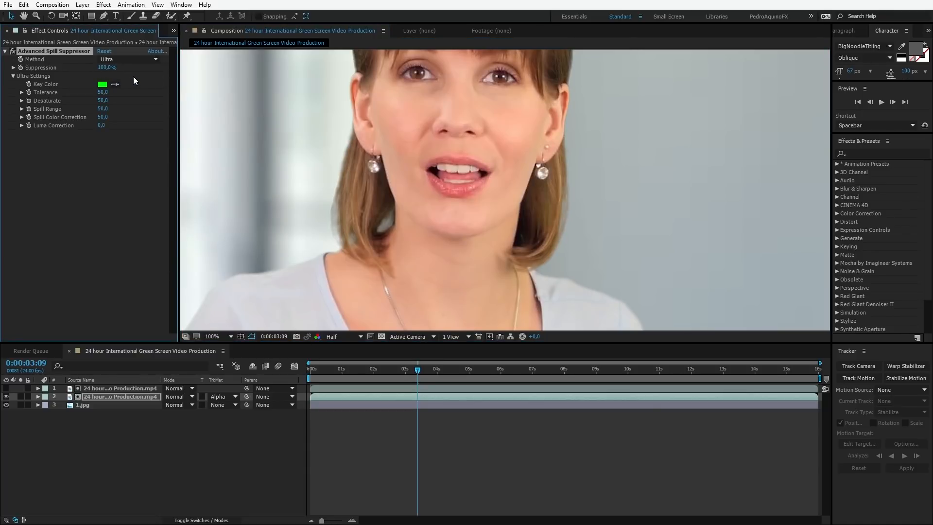
left_click(102, 84)
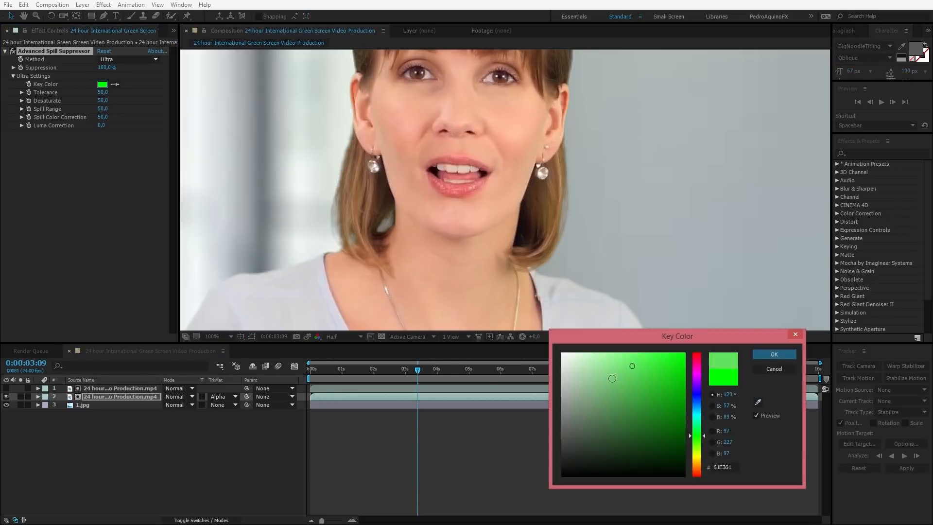
key("Return")
Step: Cut the Advanced Spill Suppressor effect from the second footage layer
scroll(619, 267, "down", 4)
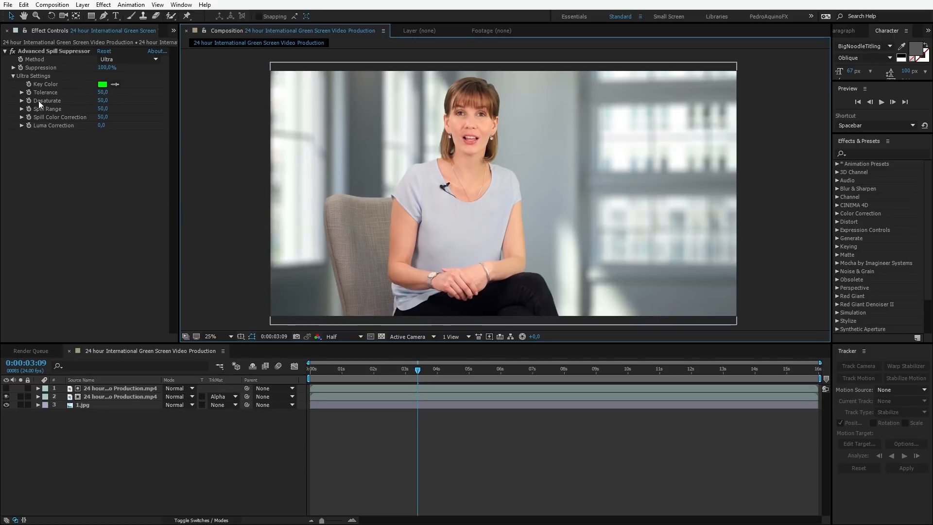
left_click(32, 52)
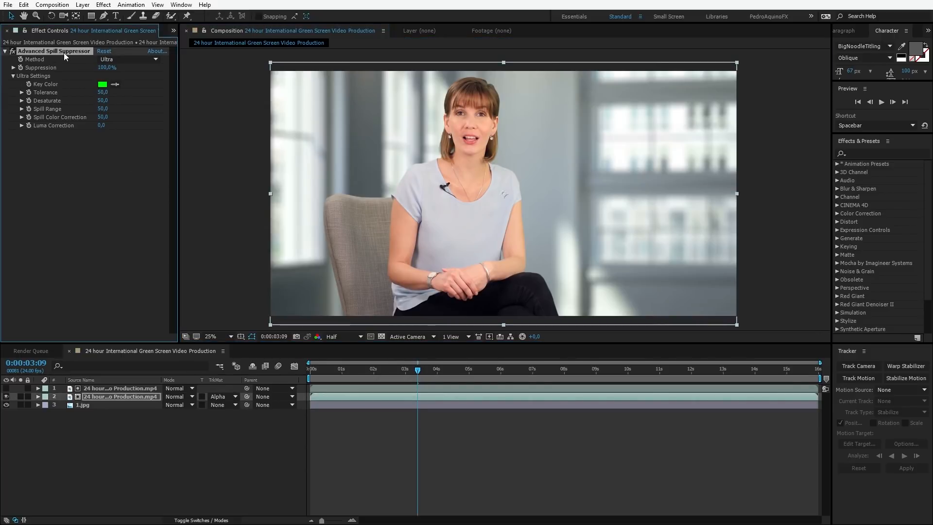
left_click(87, 395)
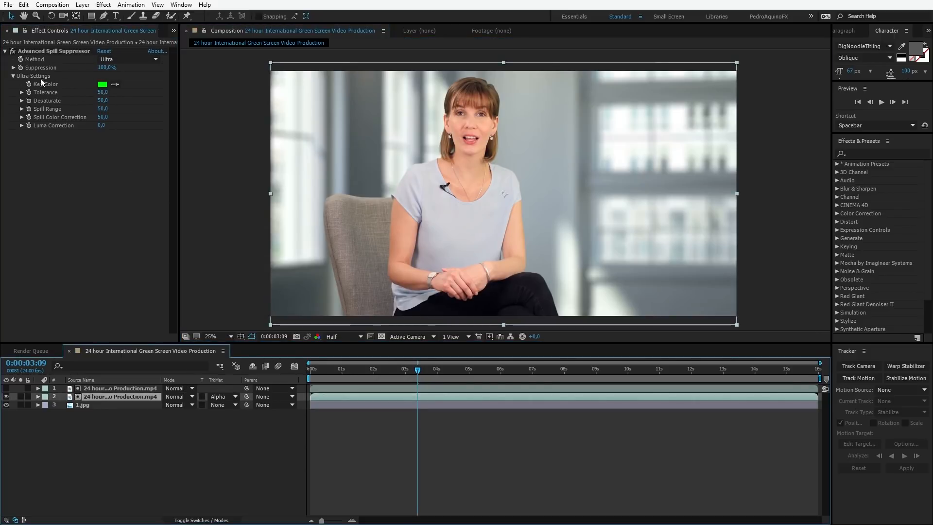
left_click(48, 51)
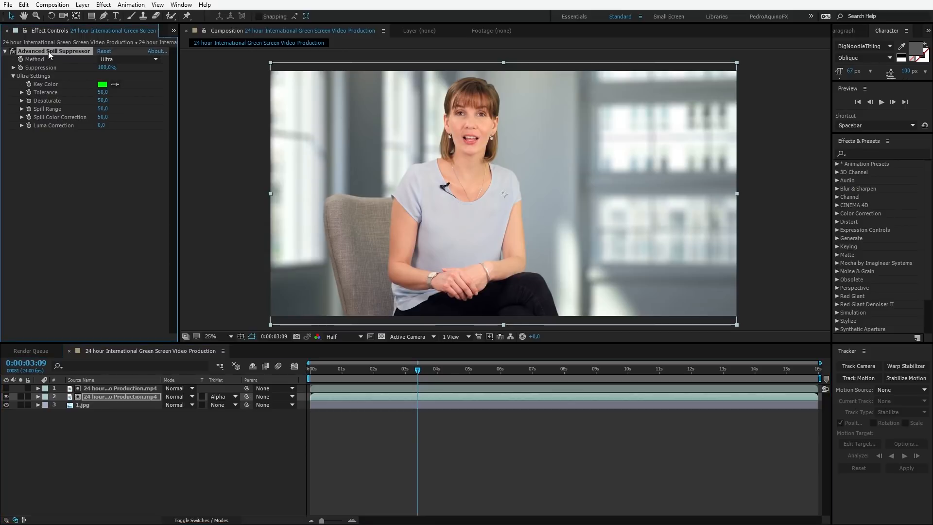
key("Delete")
Step: Pre-compose the two footage layers with all attributes moved, and paste the Advanced Spill Suppressor onto the new pre-comp
left_click(138, 388, "shift")
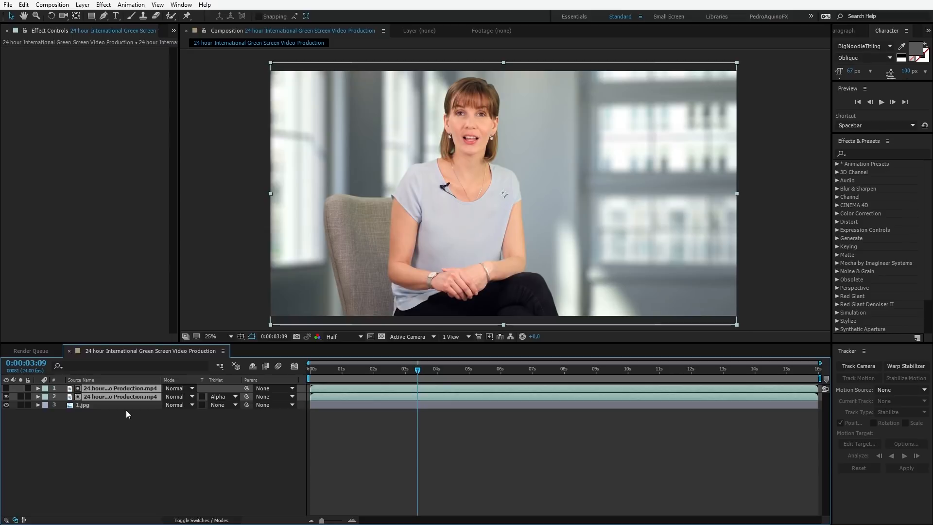
key("ctrl+shift+c")
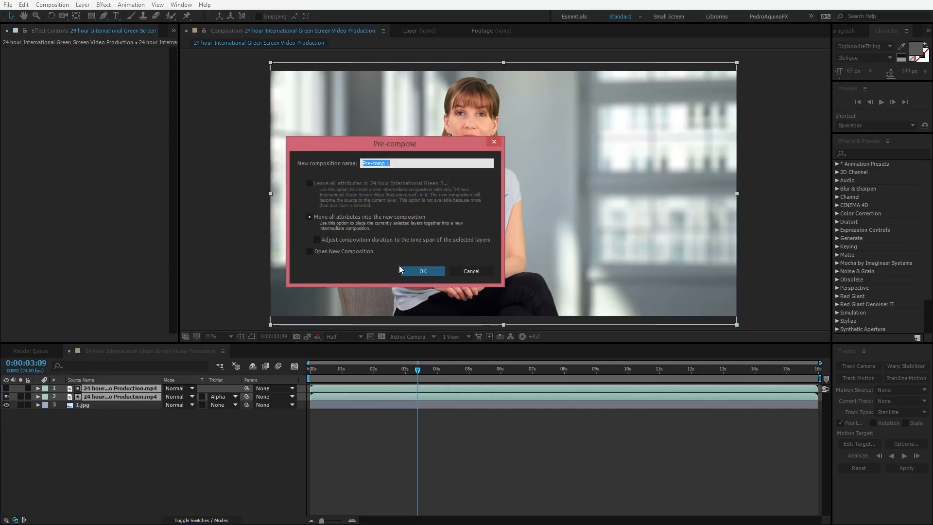
left_click(413, 271)
key("ctrl+v")
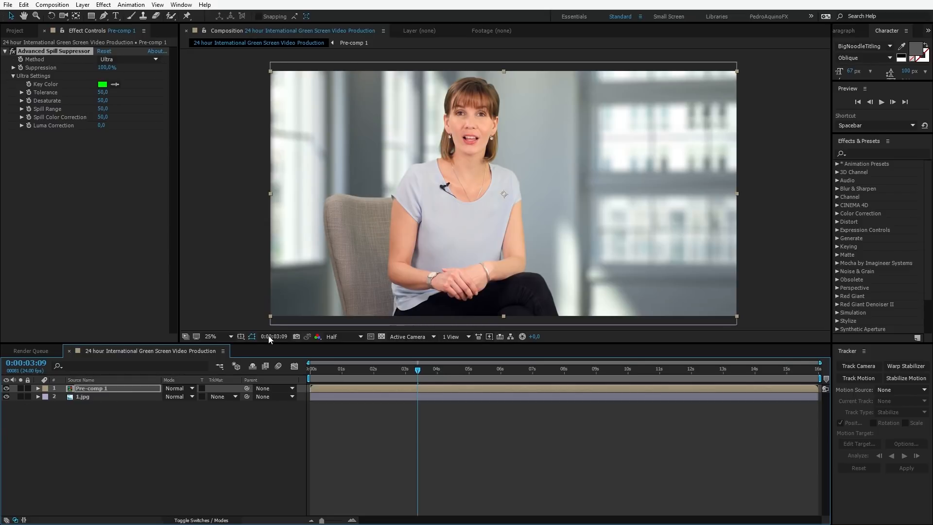
Step: Inspect the woman's face and hair close up and in the full composite, and preview the opening from 0:00:00:00
scroll(444, 207, "up", 2)
left_click_drag(437, 204, 439, 221)
scroll(439, 221, "up", 2)
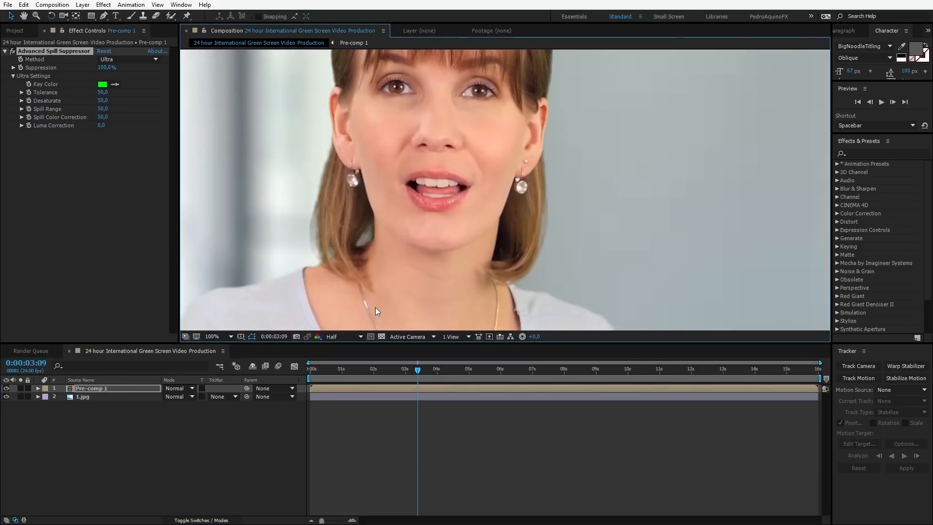
scroll(389, 194, "down", 4)
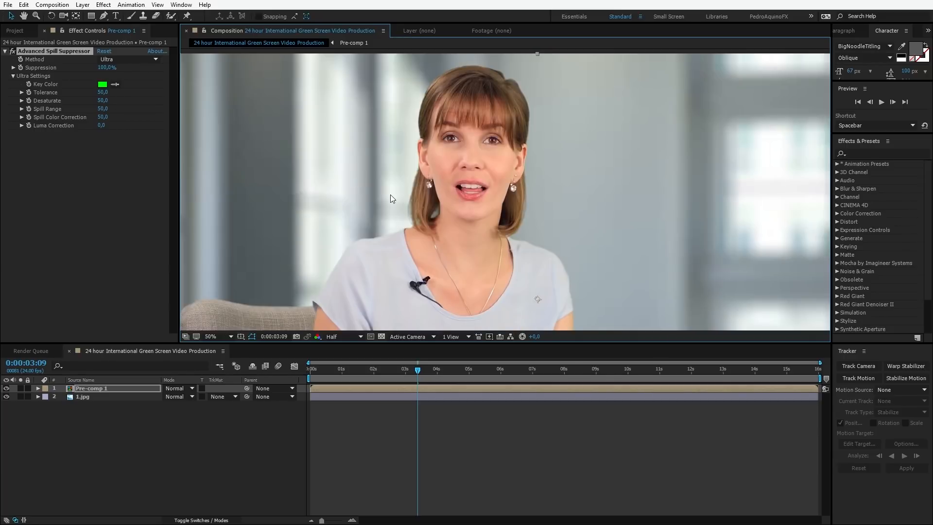
left_click_drag(405, 239, 380, 188)
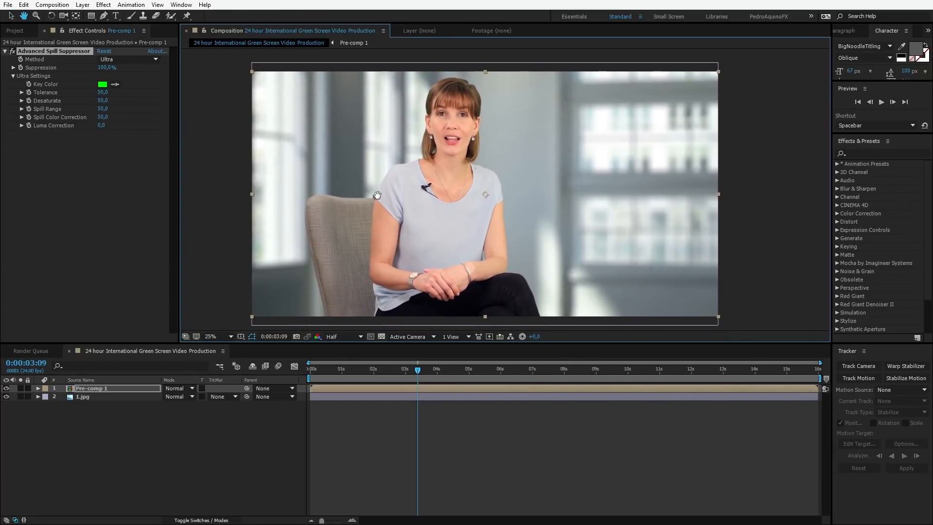
key("v")
left_click(333, 368)
key("space")
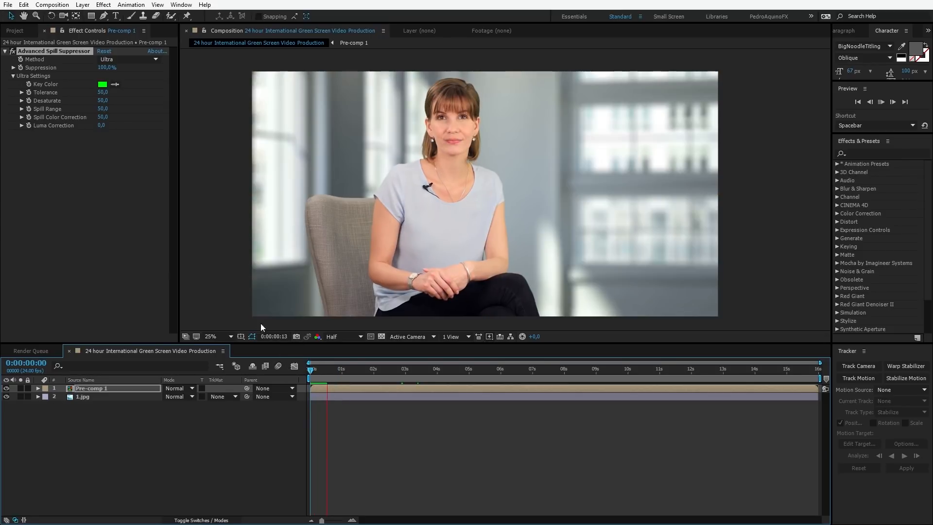
key("space")
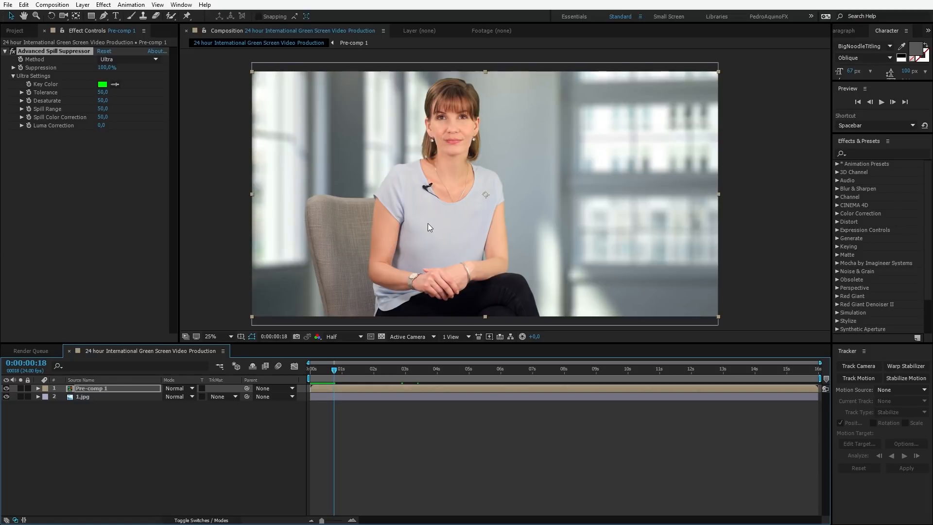
Step: Pre-compose the 1.jpg background layer into a new composition named BG, leaving its attributes in the main composition
left_click_drag(643, 208, 635, 204)
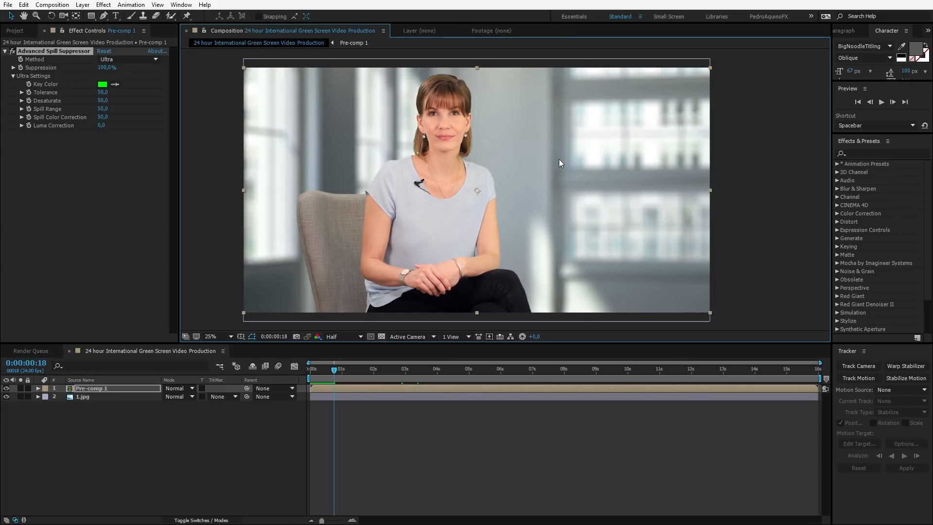
left_click(102, 395)
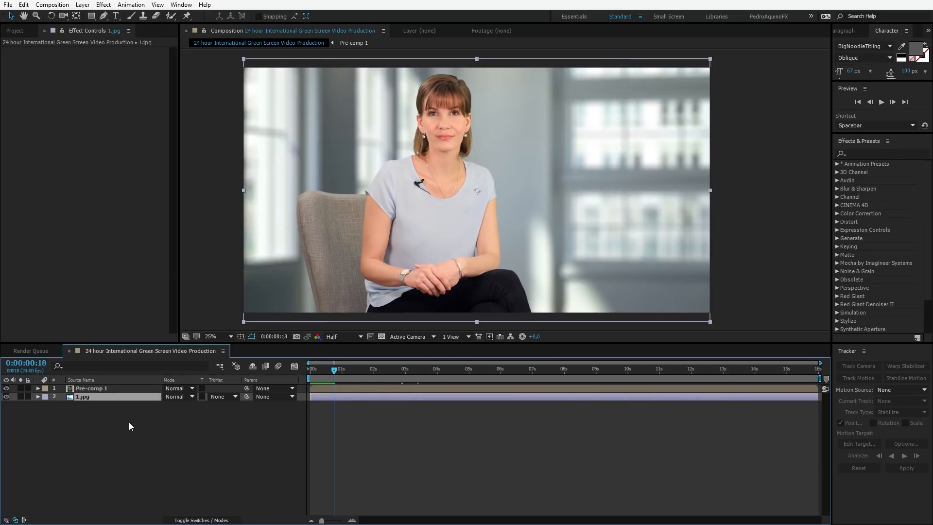
key("ctrl+shift+c")
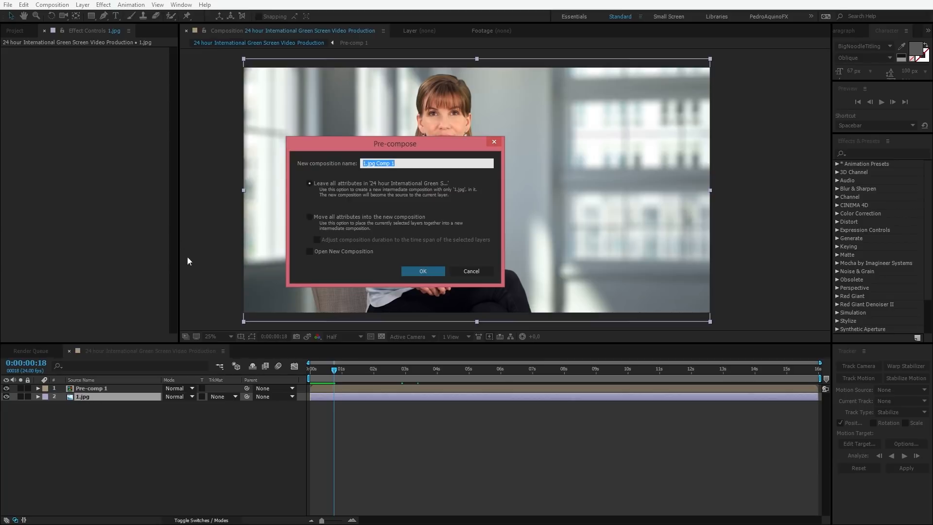
type("BG")
key("Return")
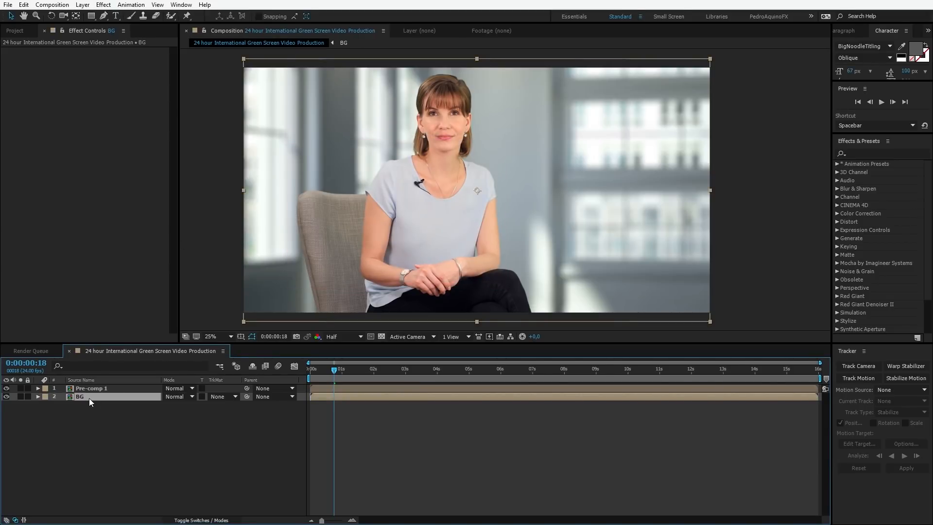
Step: Try a Curves color correction on the BG layer, slightly lowering the midtones of the Blue channel
left_click(104, 5)
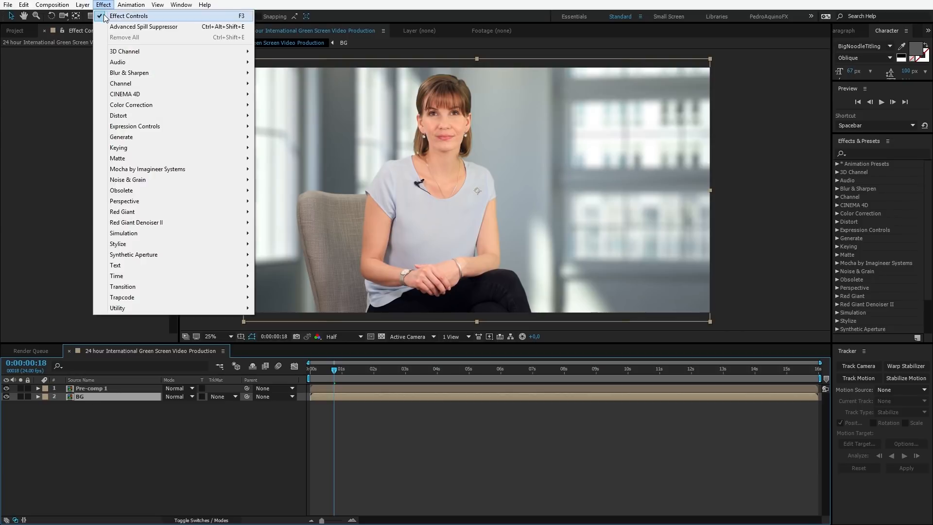
mouse_move(152, 108)
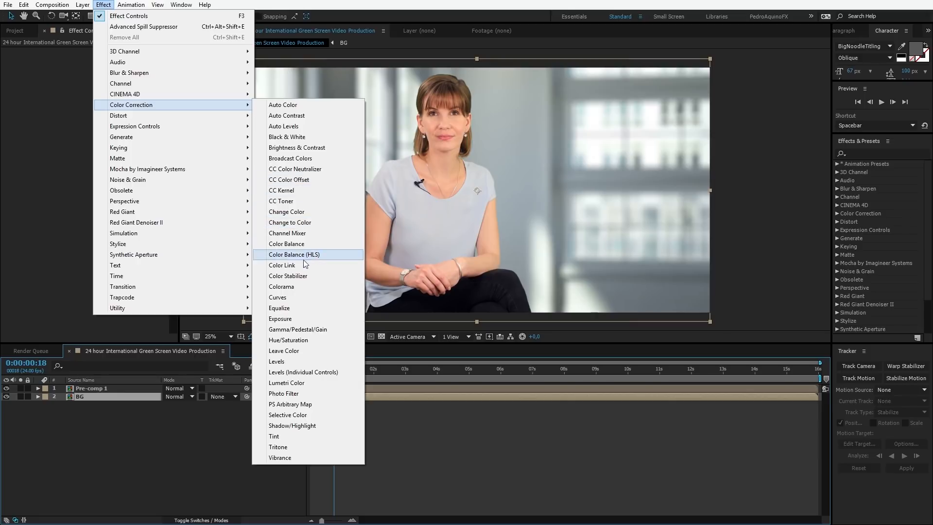
left_click(288, 297)
left_click(140, 62)
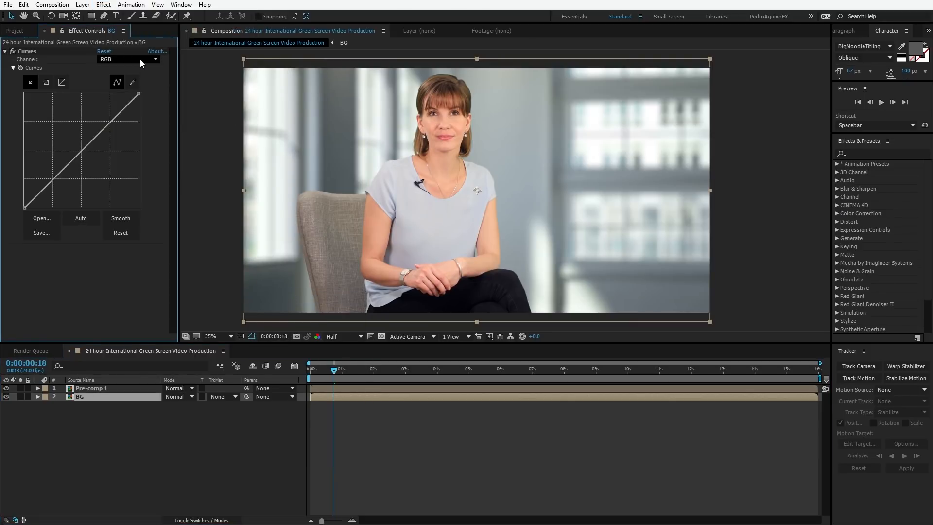
left_click(111, 59)
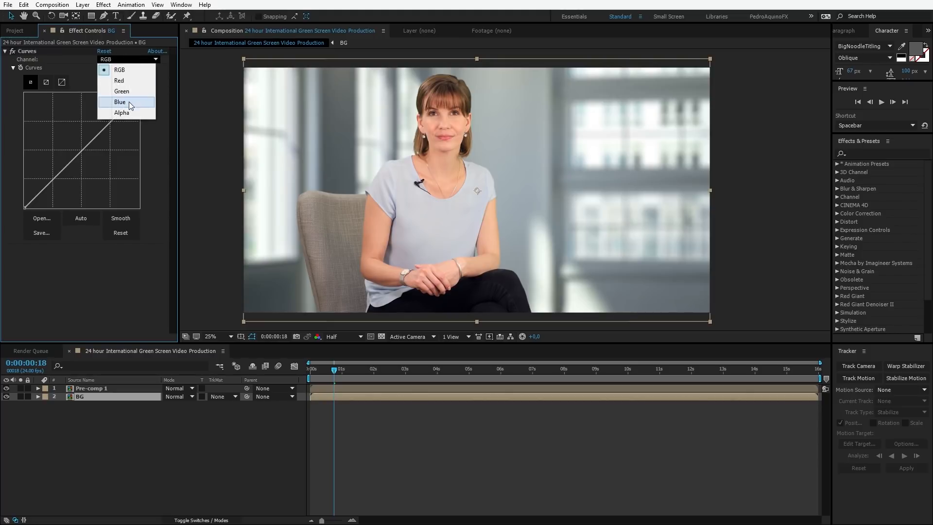
left_click(111, 100)
left_click_drag(83, 151, 86, 153)
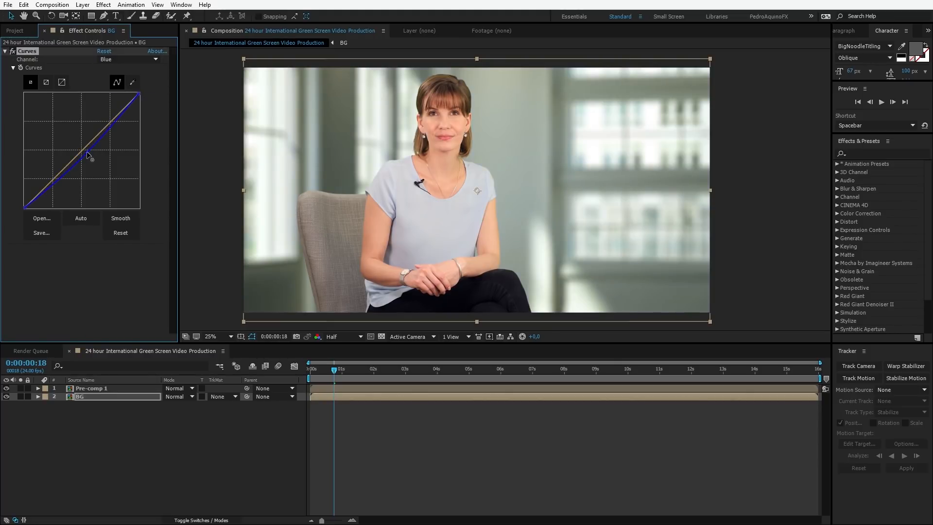
Step: Slightly lower the Green channel's midtones and raise the Red channel's midtones in the BG layer's Curves
left_click(120, 60)
left_click(116, 91)
left_click_drag(81, 150, 84, 152)
left_click(126, 60)
left_click(123, 77)
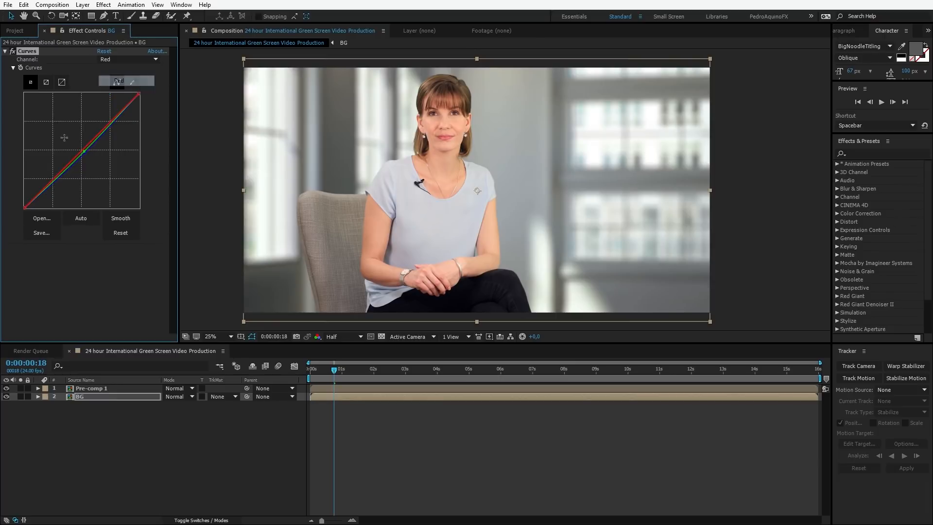
left_click_drag(81, 150, 79, 149)
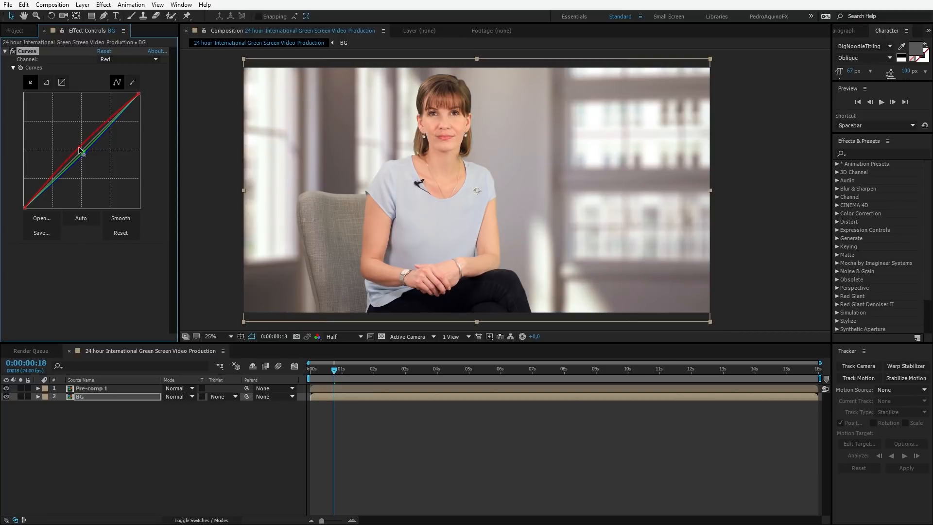
Step: Compare the background with Curves off and on, and delete the Curves effect from BG
left_click(413, 462)
scroll(616, 231, "down", 1)
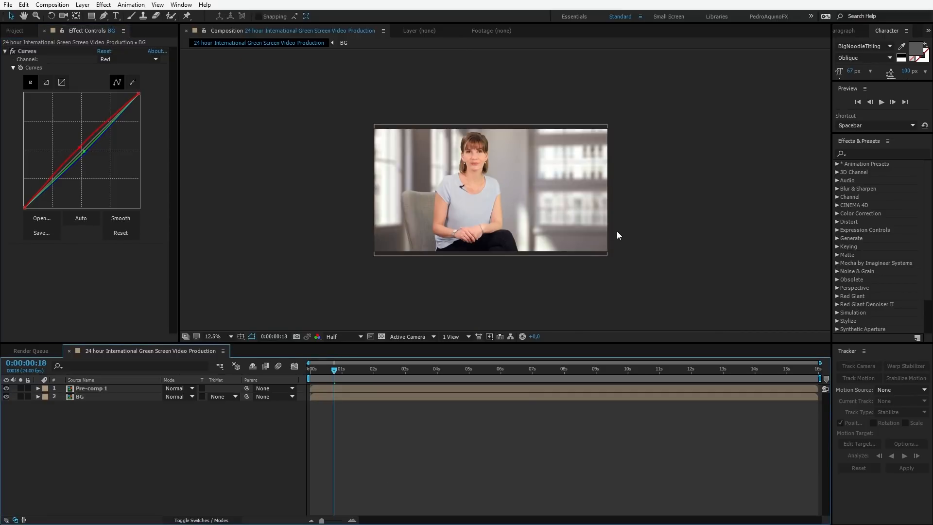
scroll(616, 232, "up", 1)
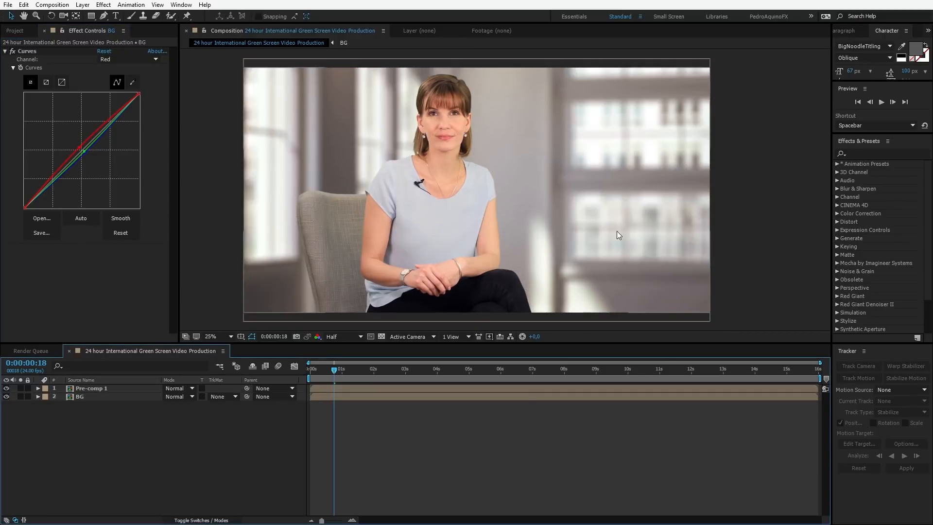
left_click(13, 51)
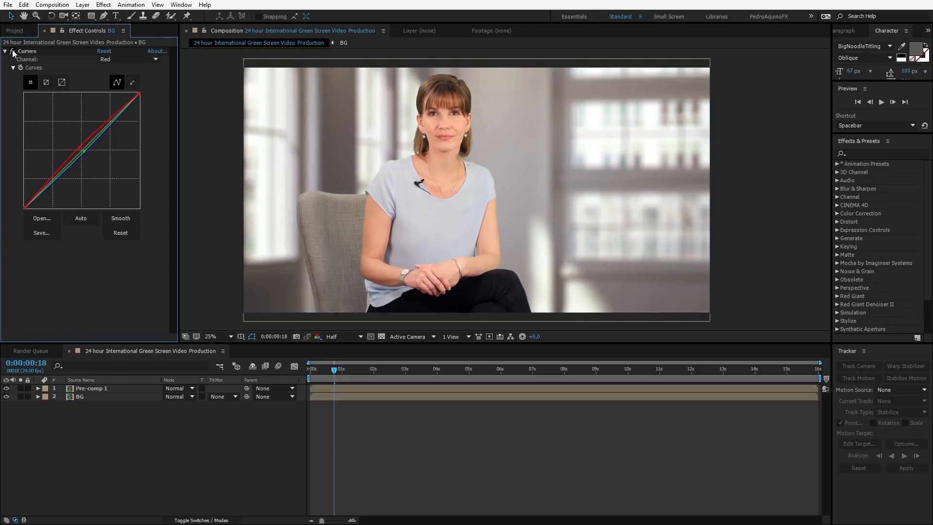
left_click(12, 51)
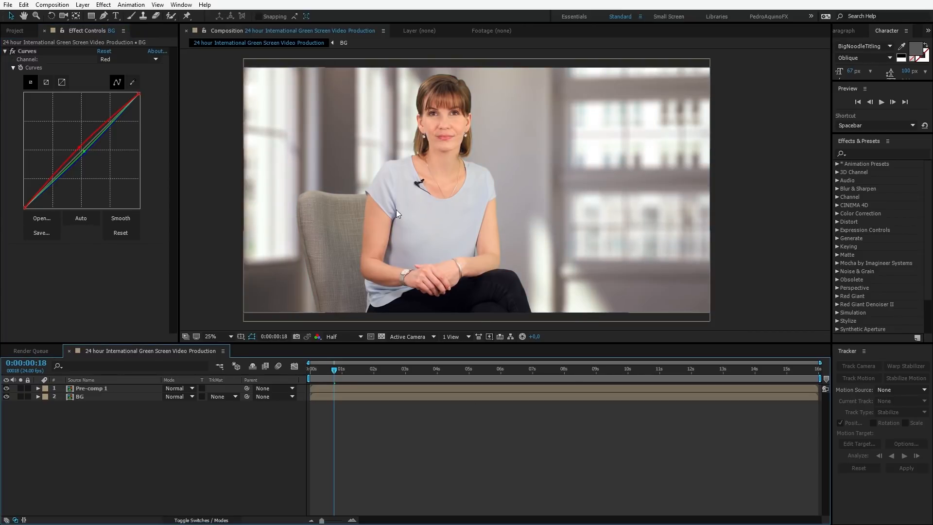
left_click(37, 50)
key("Delete")
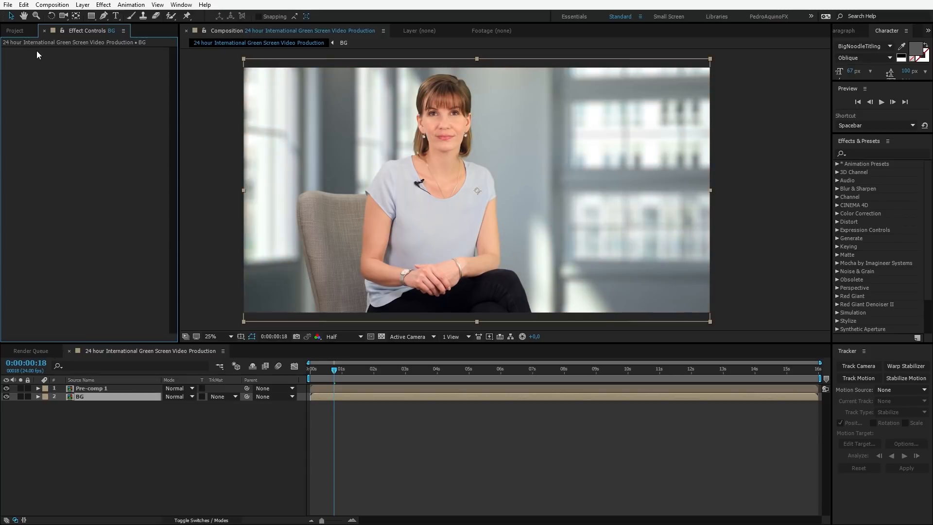
Step: Apply a Photo Filter color correction to the BG layer using Warming Filter (85)
left_click(83, 4)
mouse_move(100, 7)
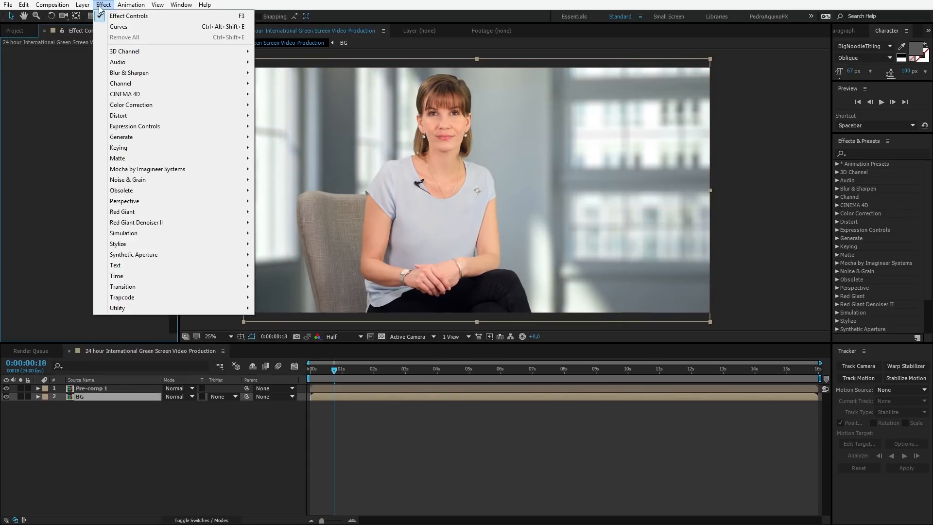
mouse_move(173, 105)
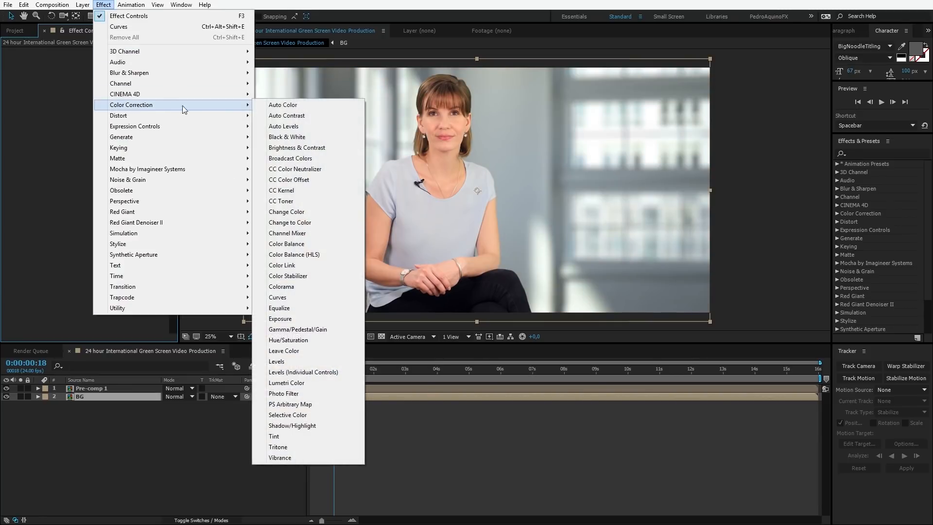
left_click(293, 394)
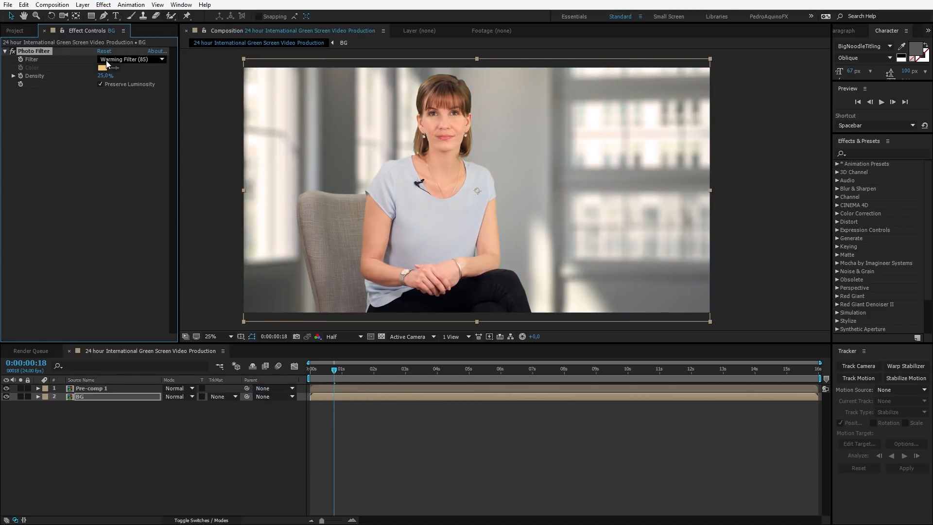
left_click(137, 60)
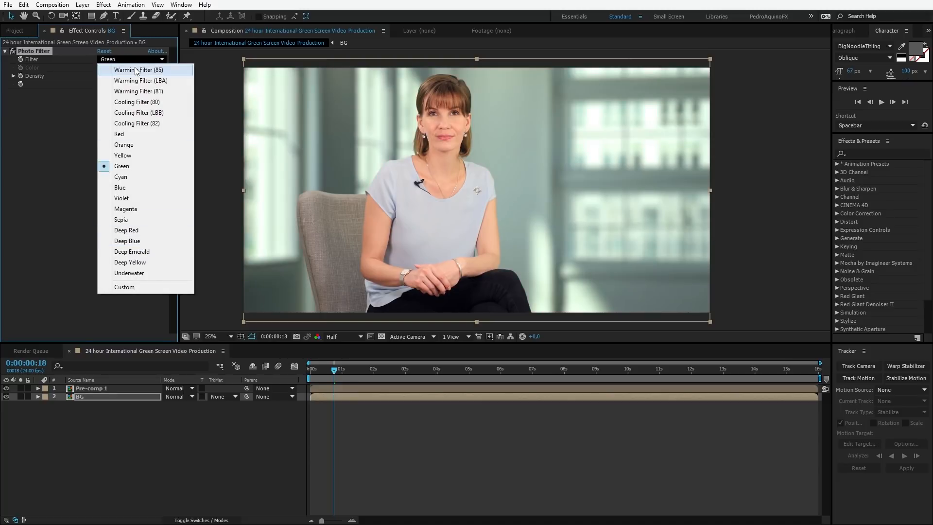
left_click(136, 70)
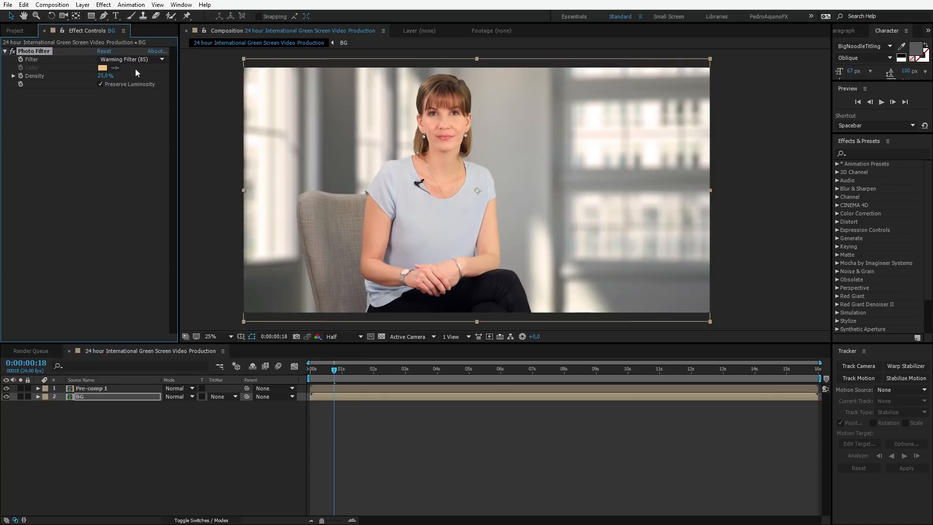
Step: Try different densities for the BG layer's Photo Filter and set the density to 35%
left_click_drag(105, 77, 2, 74)
left_click_drag(102, 76, 111, 75)
left_click_drag(100, 76, 103, 74)
left_click(103, 76)
type("35")
key("Return")
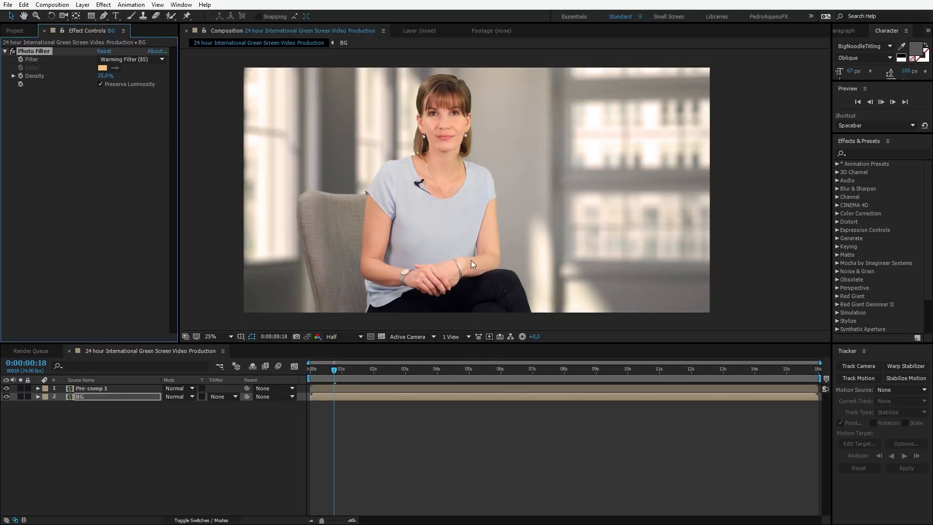
Step: Preview the composite up to 0:00:04:04 and set the Photo Filter's density to 30%
key("space")
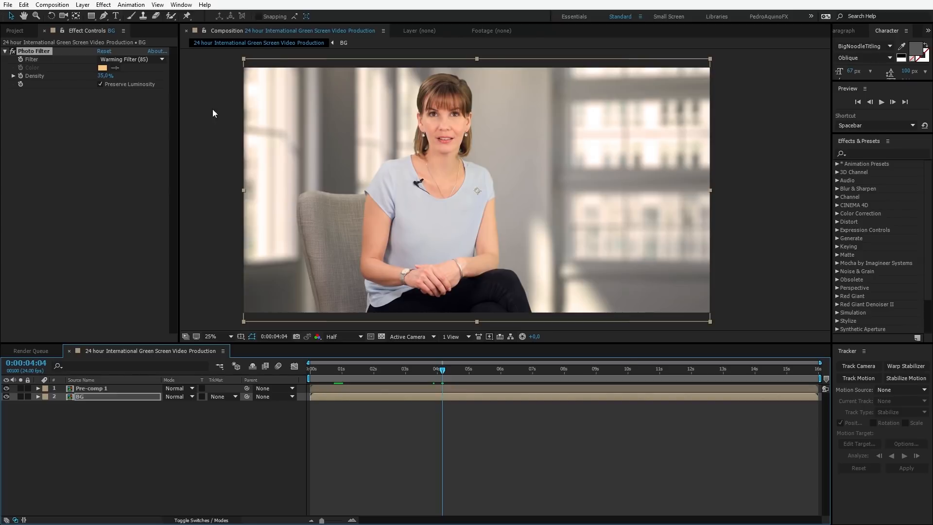
left_click(112, 75)
type("30")
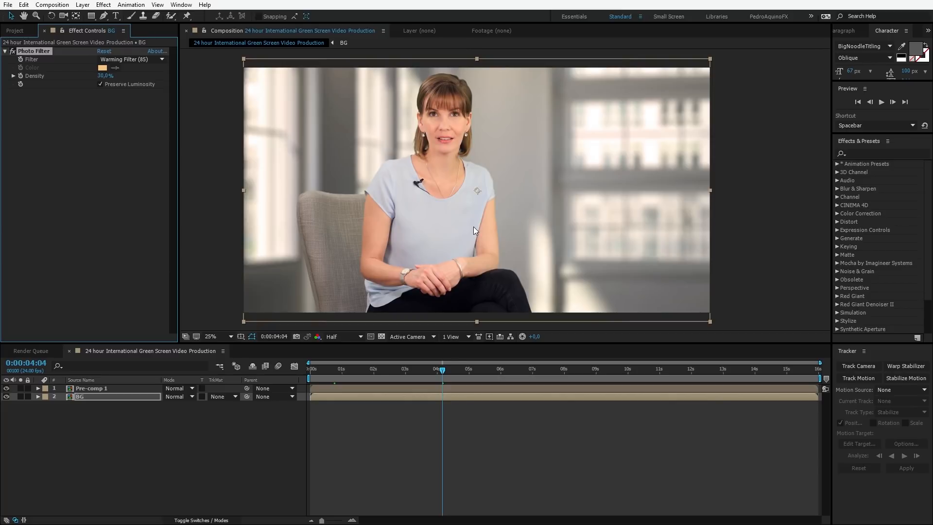
Step: Examine the woman close up in the composite, and open Pre-comp 1 to inspect her hair and sleeve edges
scroll(473, 227, "up", 2)
left_click_drag(339, 142, 382, 227)
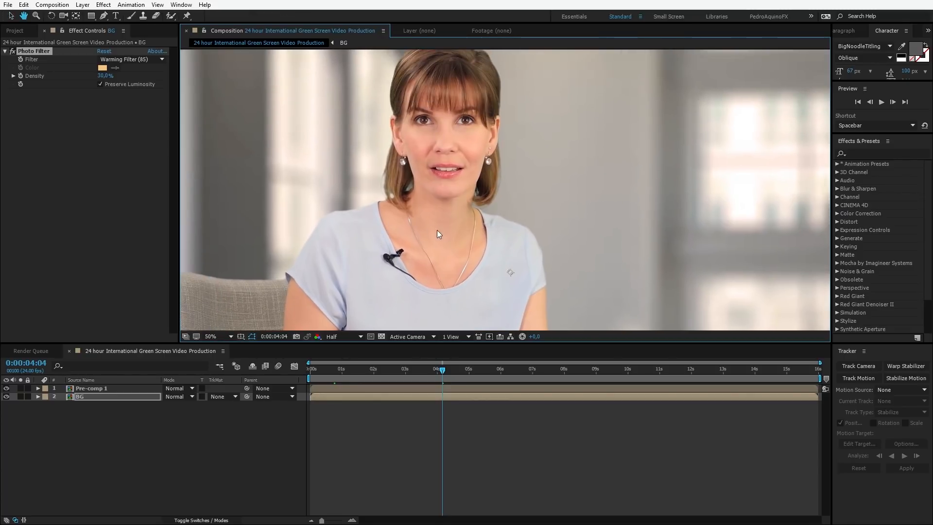
left_click(99, 390)
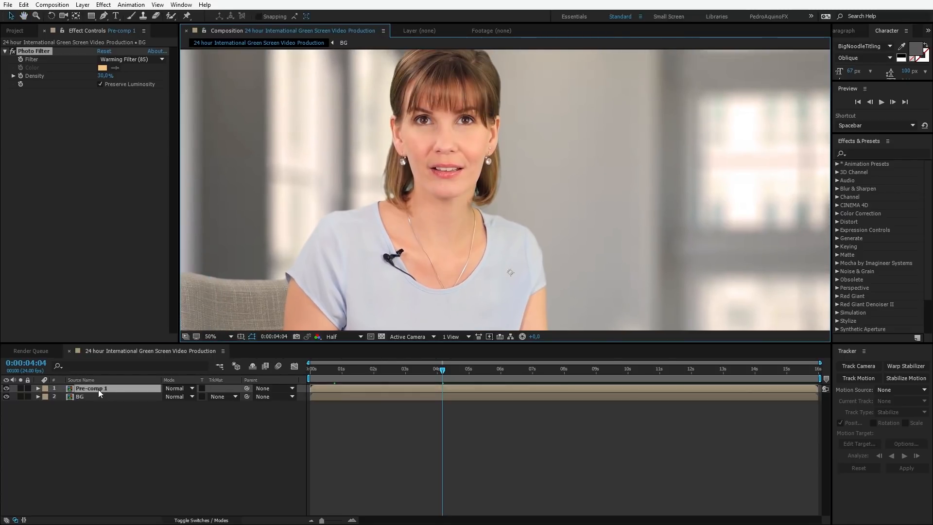
double_click(71, 390)
scroll(364, 225, "down", 2)
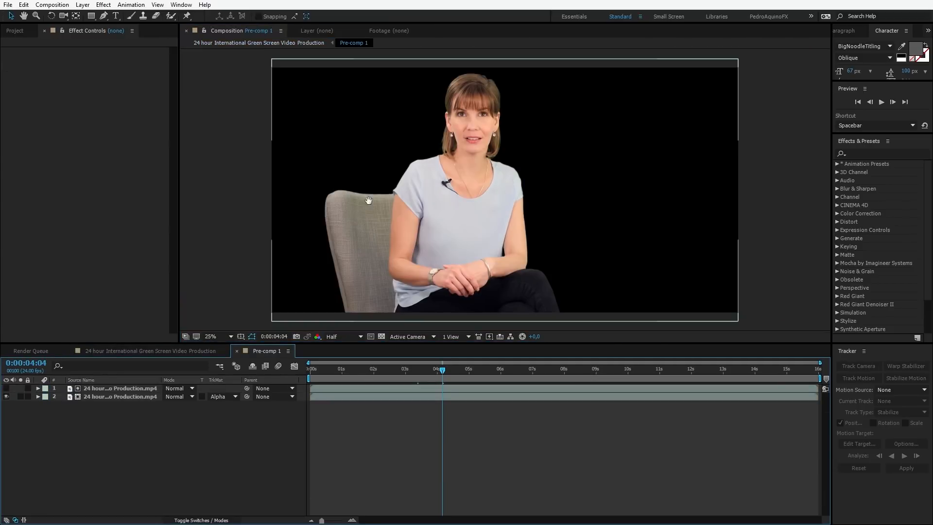
scroll(437, 214, "up", 4)
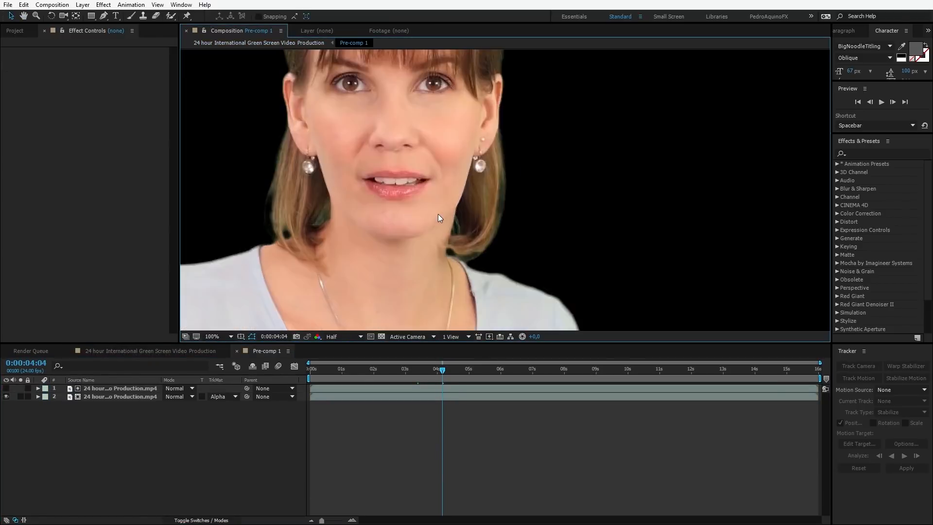
left_click(523, 251)
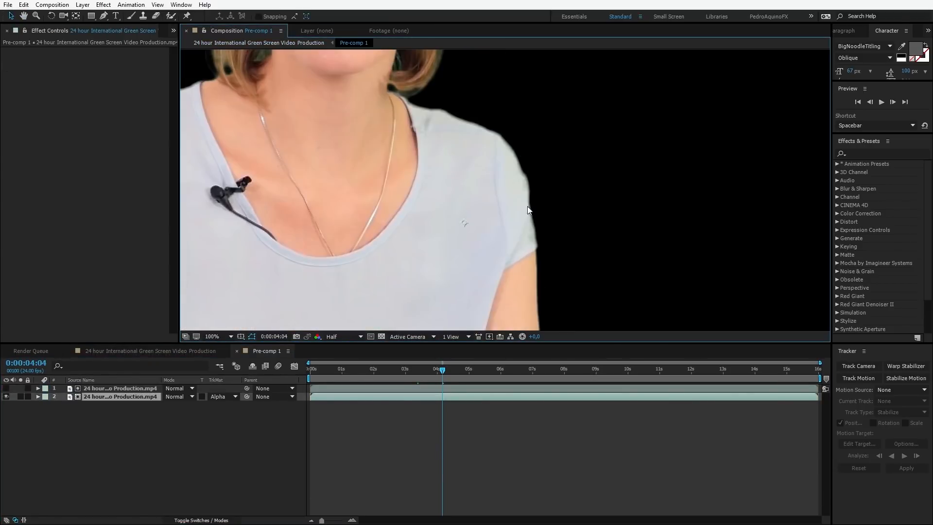
Step: Return to the main composition and inspect the woman's edges against the warmed background
left_click(164, 349)
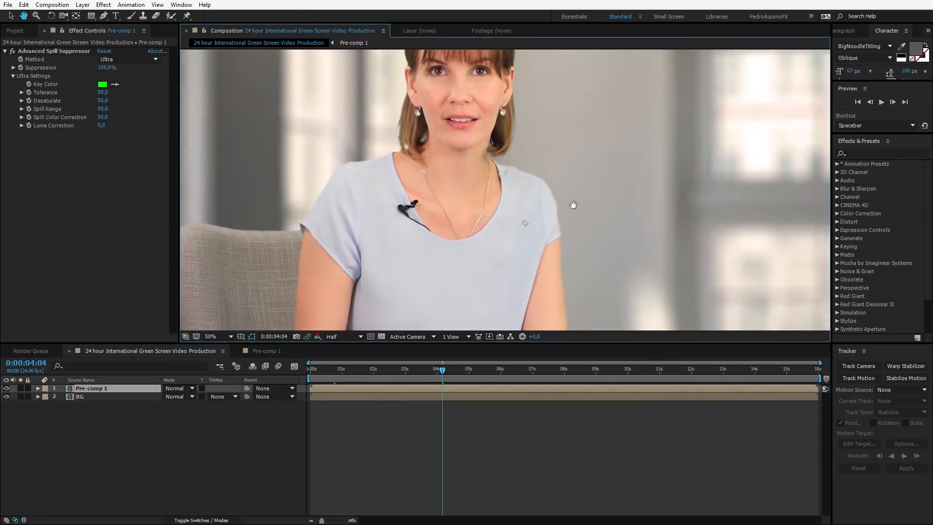
scroll(622, 206, "down", 1)
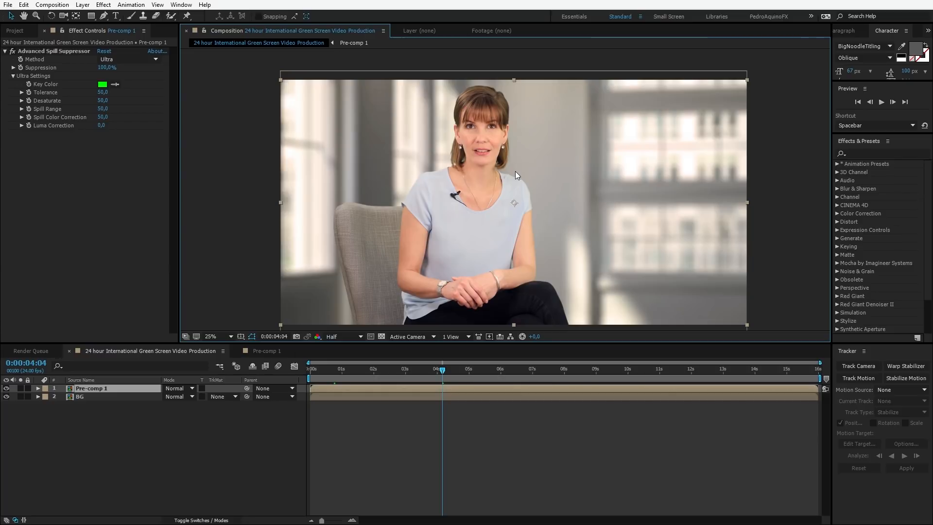
key("period")
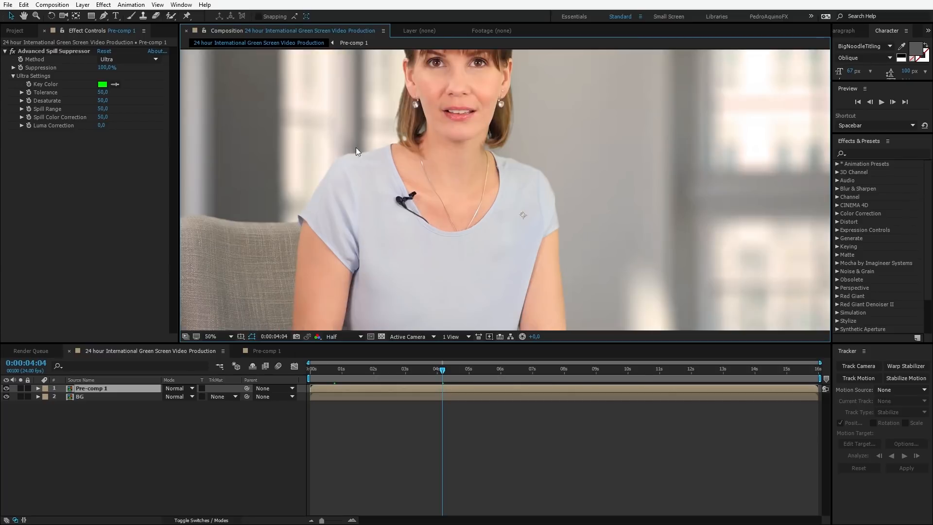
scroll(369, 154, "up", 5)
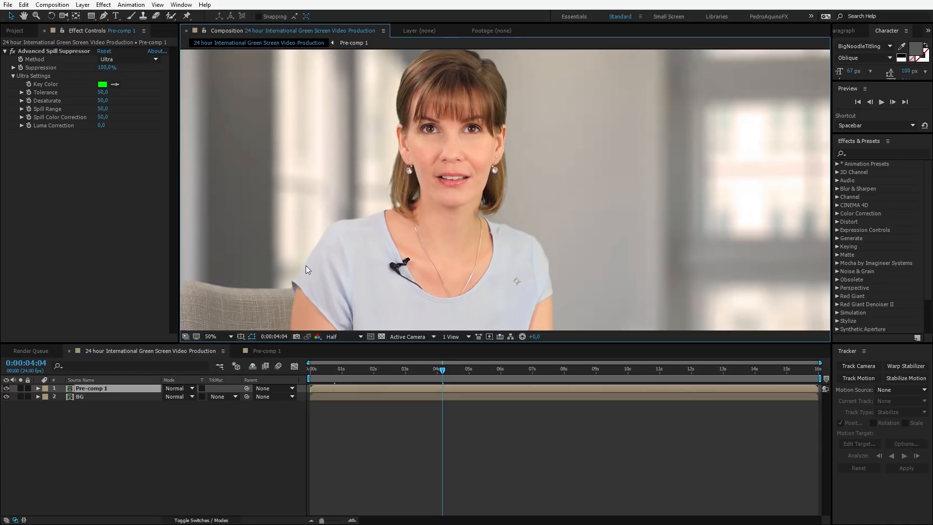
Step: Go back into Pre-comp 1 and view the whole keyed woman and chair
left_click(258, 349)
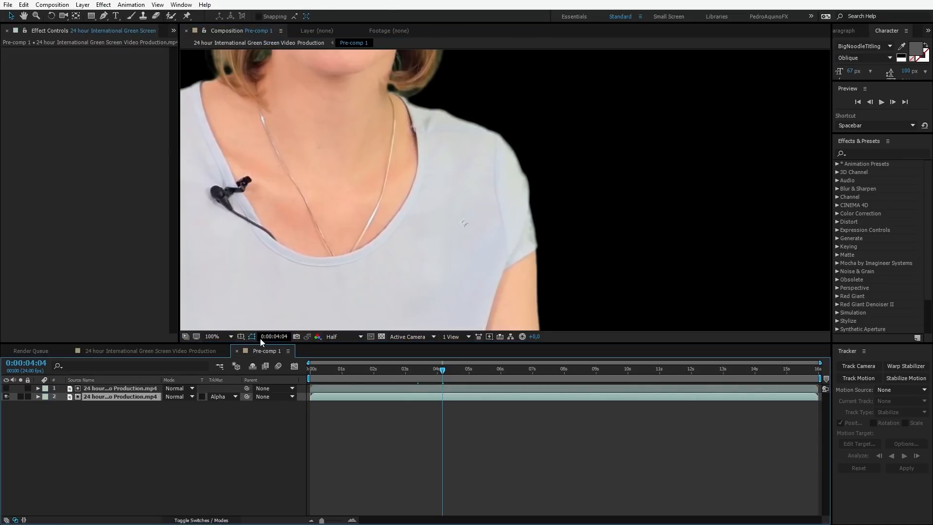
left_click_drag(409, 191, 469, 219)
scroll(469, 219, "down", 2)
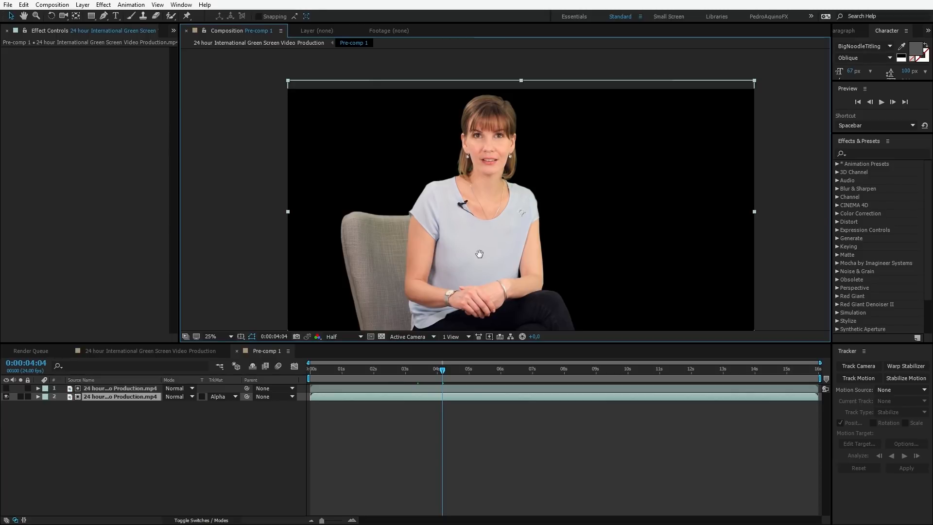
Step: Compare the keyed woman in Pre-comp 1 with her look in the main composite, and return to Pre-comp 1
left_click_drag(479, 254, 461, 230)
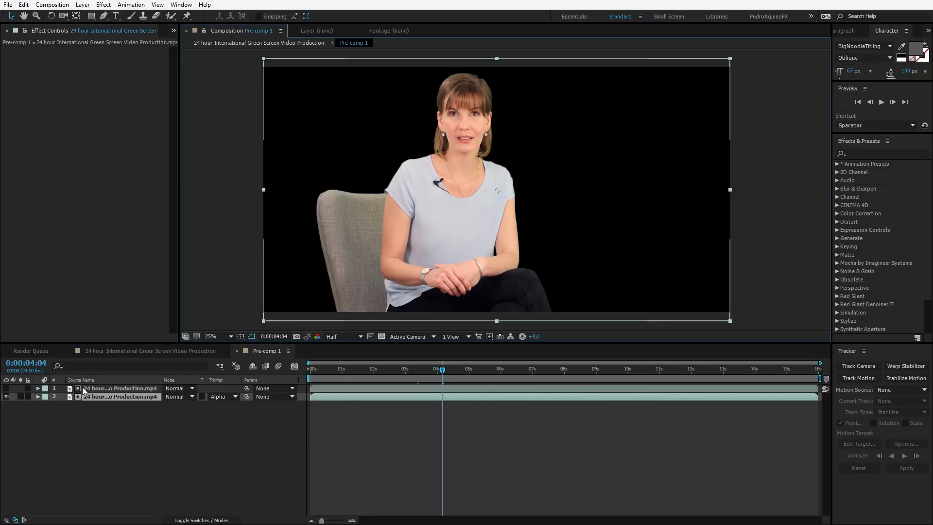
left_click(144, 351)
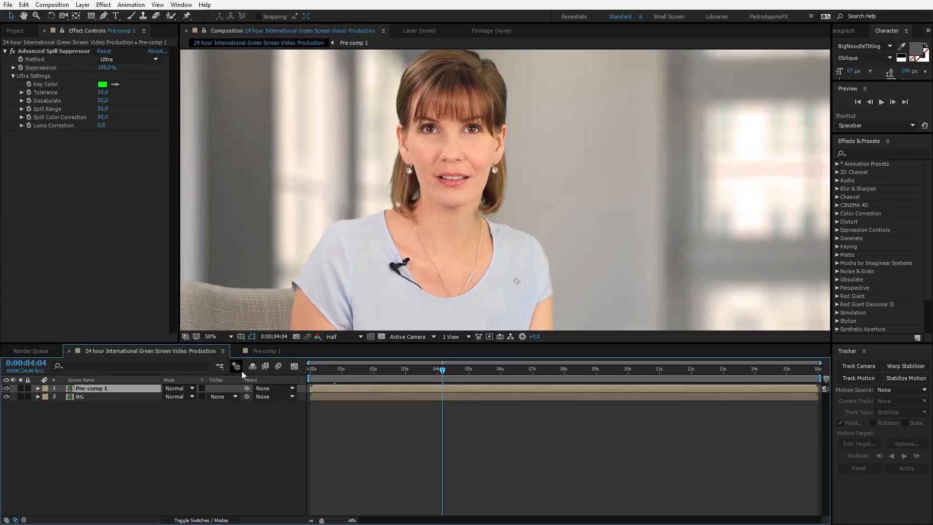
left_click(263, 350)
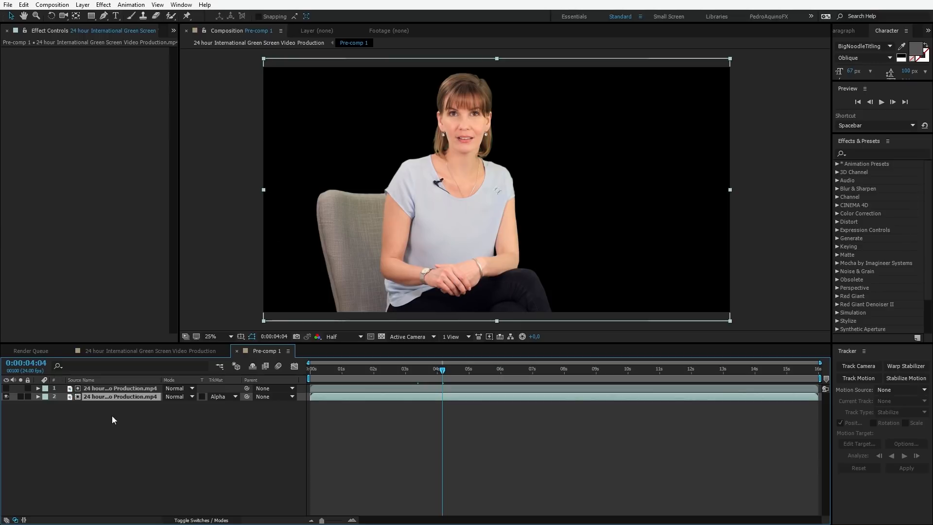
Step: Duplicate the Keylight matte layer in Pre-comp 1, make the copy visible, and set its Keylight view to Screen Matte
left_click(115, 388)
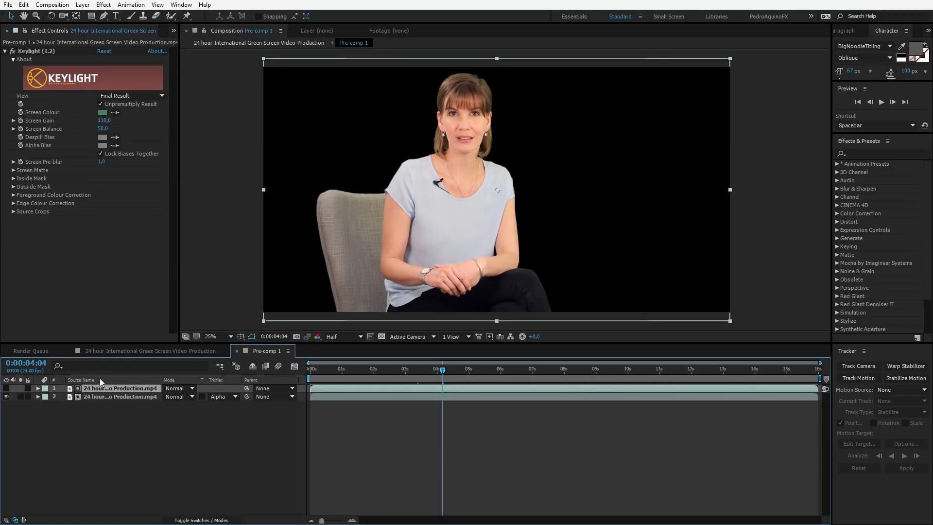
key("ctrl+d")
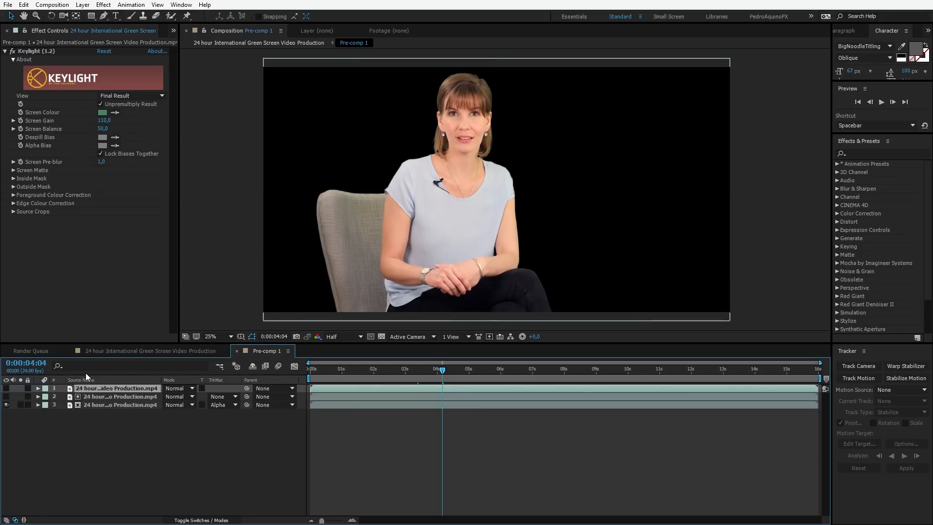
left_click(6, 388)
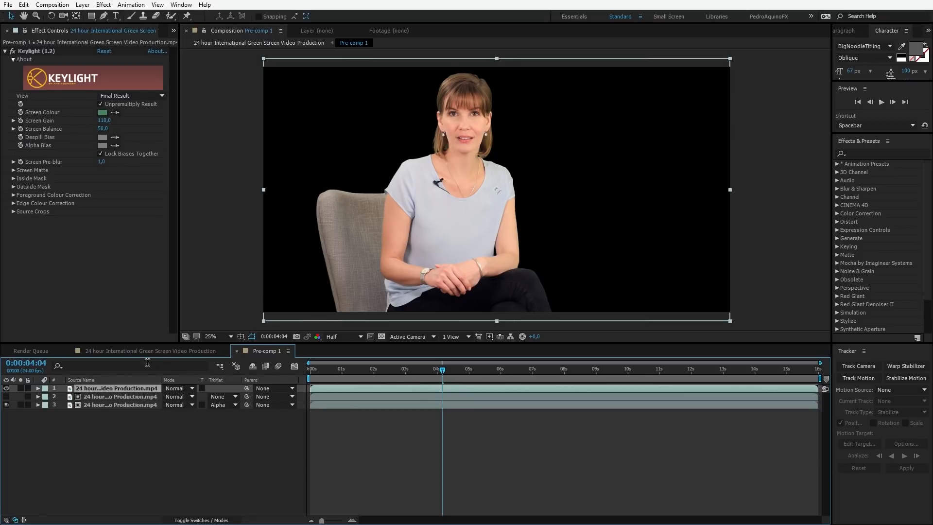
left_click(112, 96)
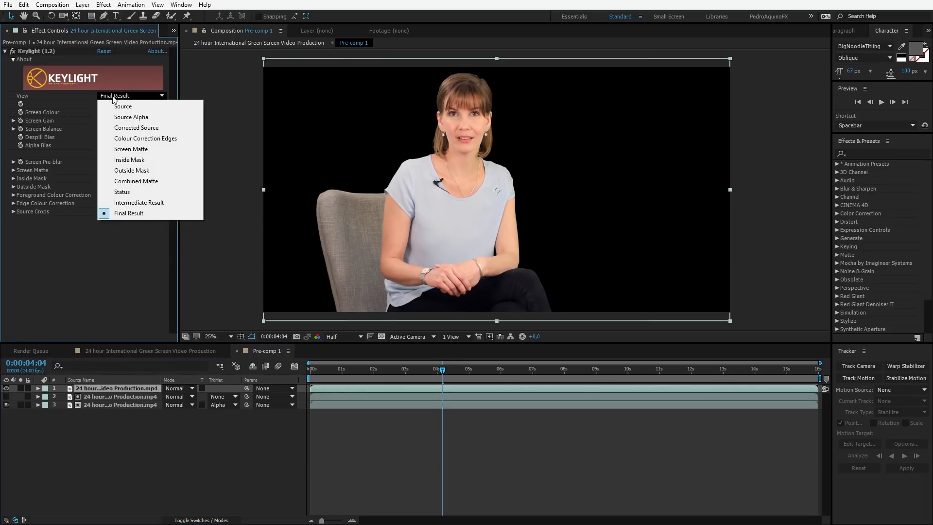
left_click(121, 149)
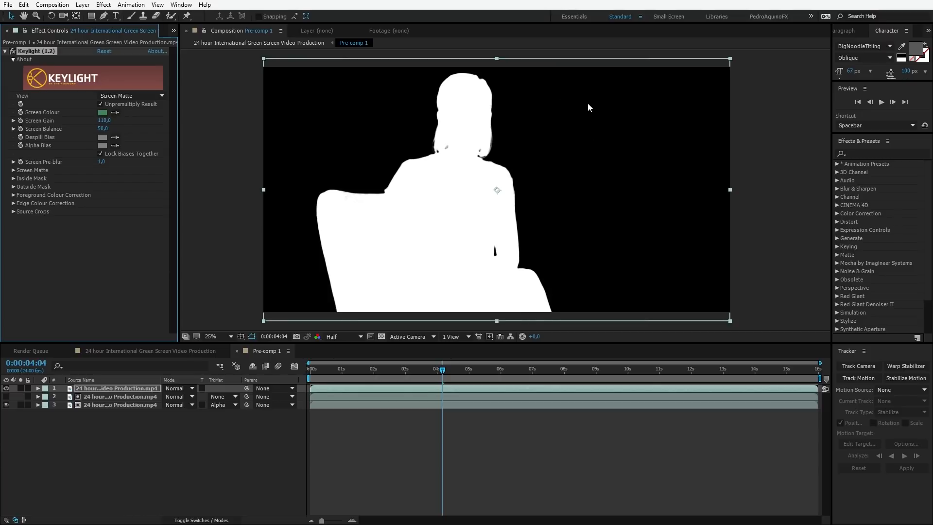
Step: Duplicate the Screen Matte layer, give the lower copy a Luma Inverted track matte, and hide the keyed footage layer at the bottom of the stack
left_click(136, 388)
key("ctrl+d")
left_click(122, 394)
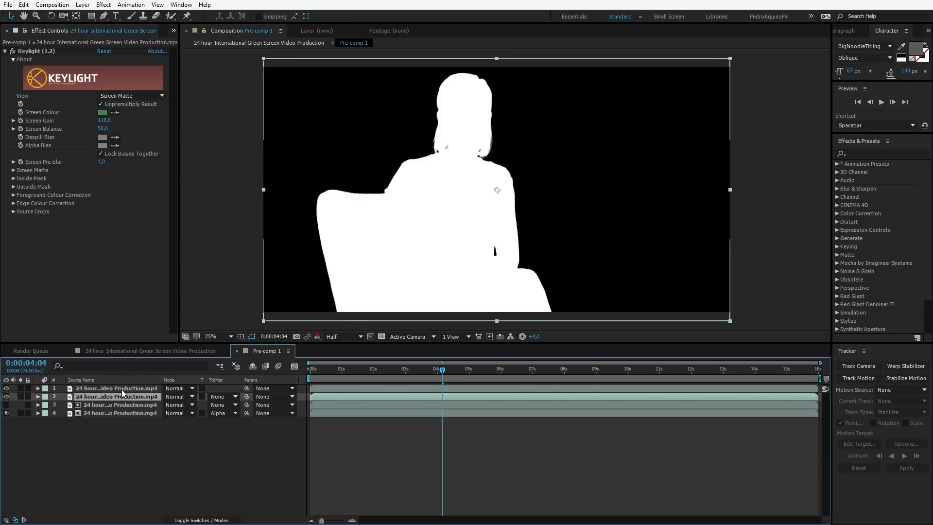
left_click(231, 397)
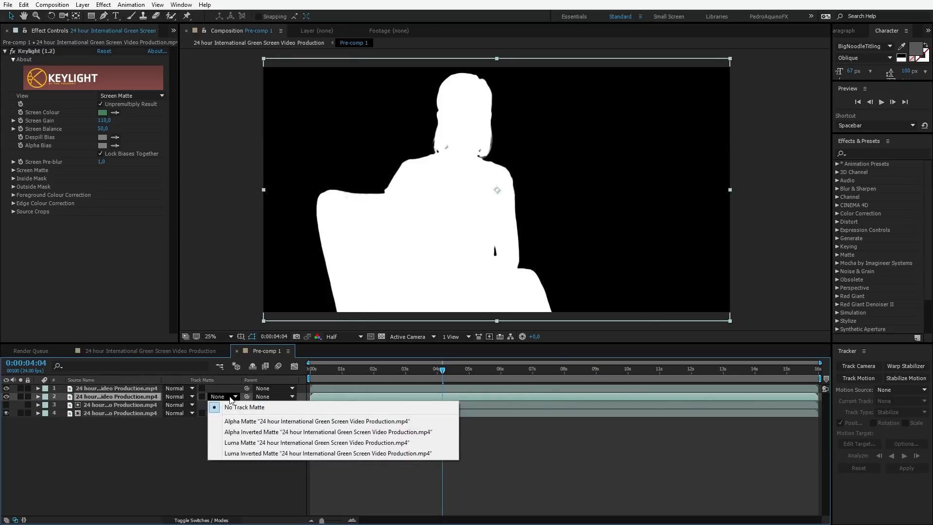
left_click(242, 453)
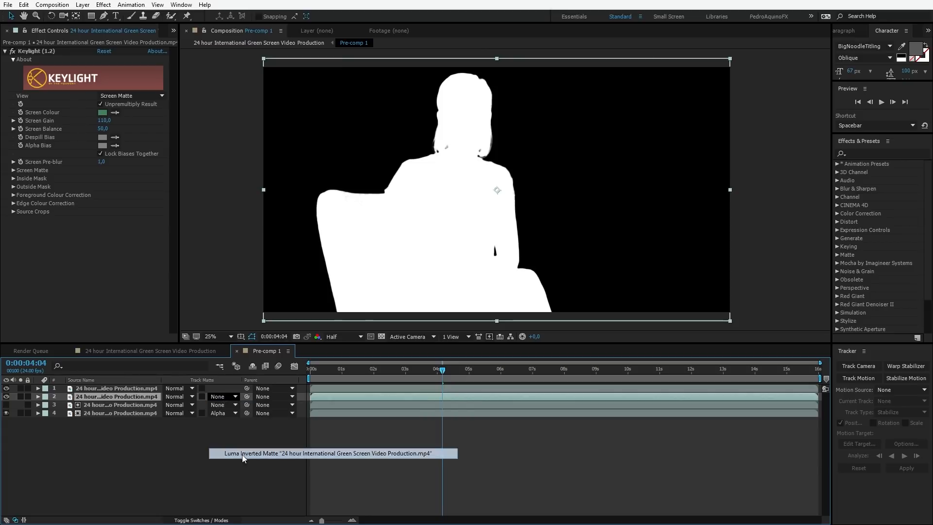
left_click(6, 413)
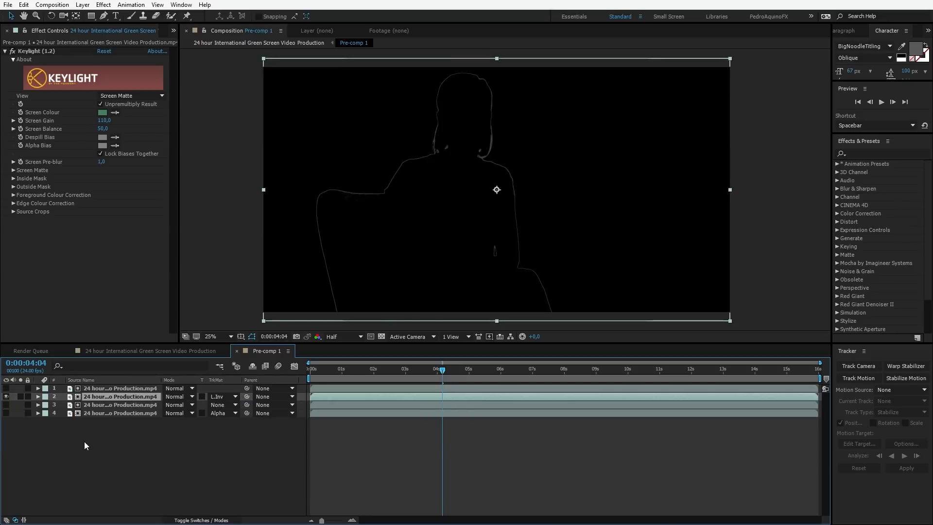
Step: Try a Luma Matte on the second layer for comparison, and restore its Luma Inverted Matte
left_click(120, 447)
left_click(326, 397)
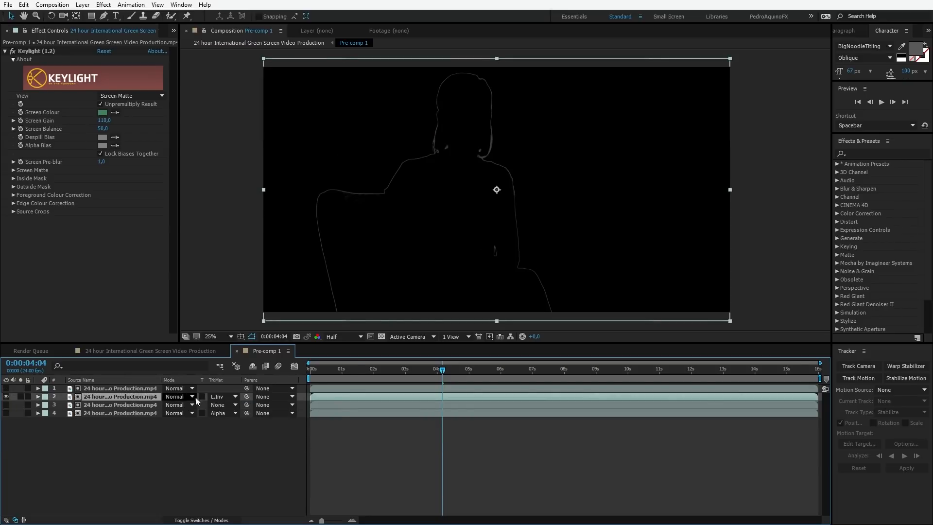
left_click(230, 399)
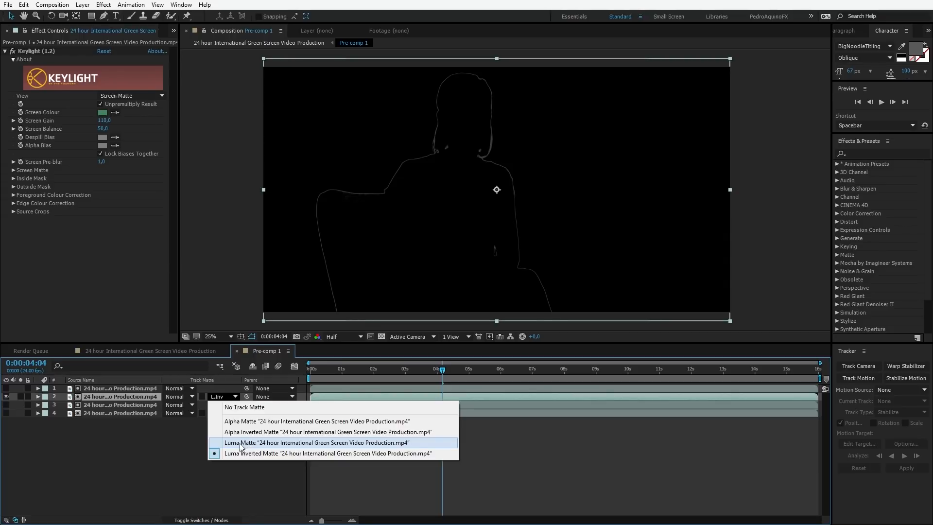
left_click(240, 443)
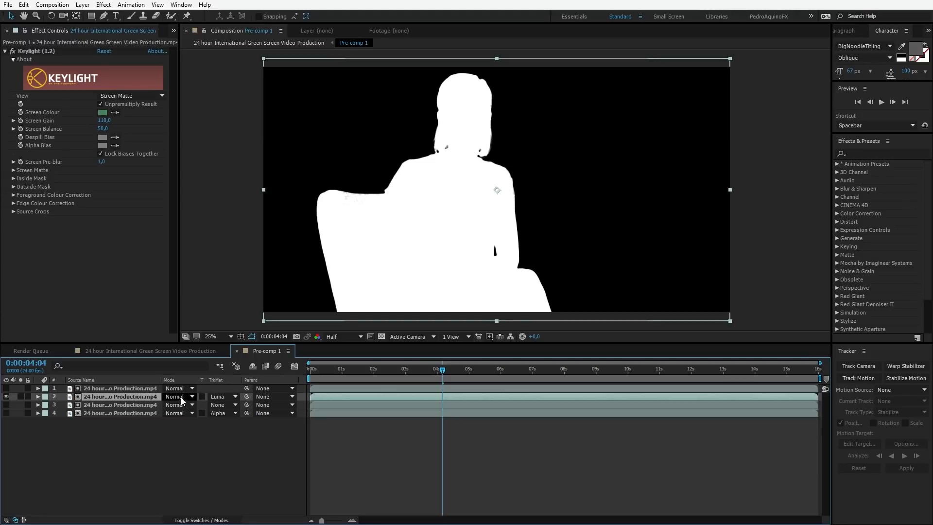
left_click(216, 396)
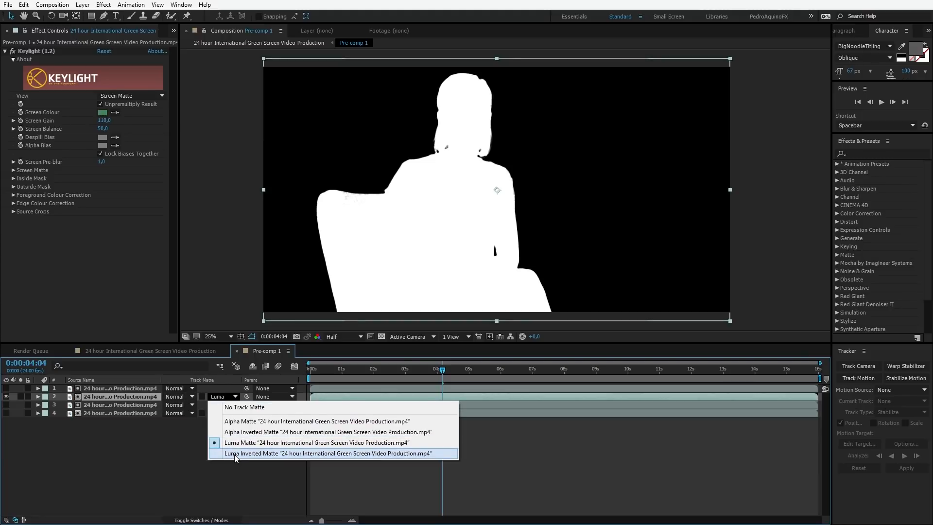
left_click(233, 453)
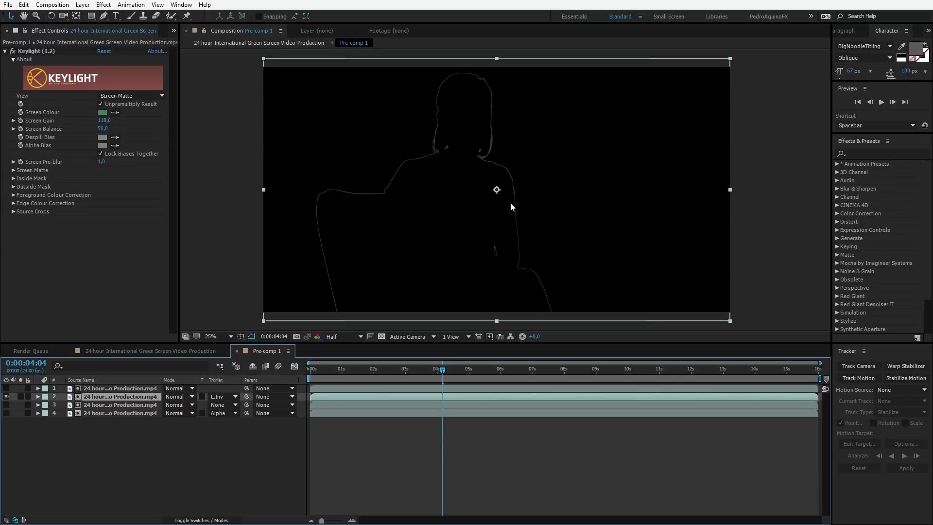
Step: Inspect the matte outline around the hair and shoulders at 0:00:06:12, and apply Fast Blur to the top matte layer
scroll(452, 188, "up", 2)
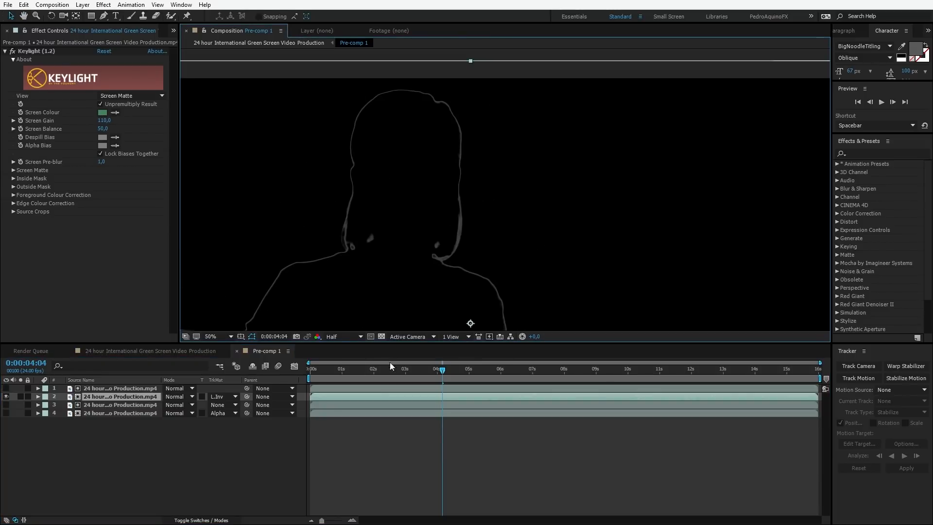
left_click_drag(460, 219, 501, 173)
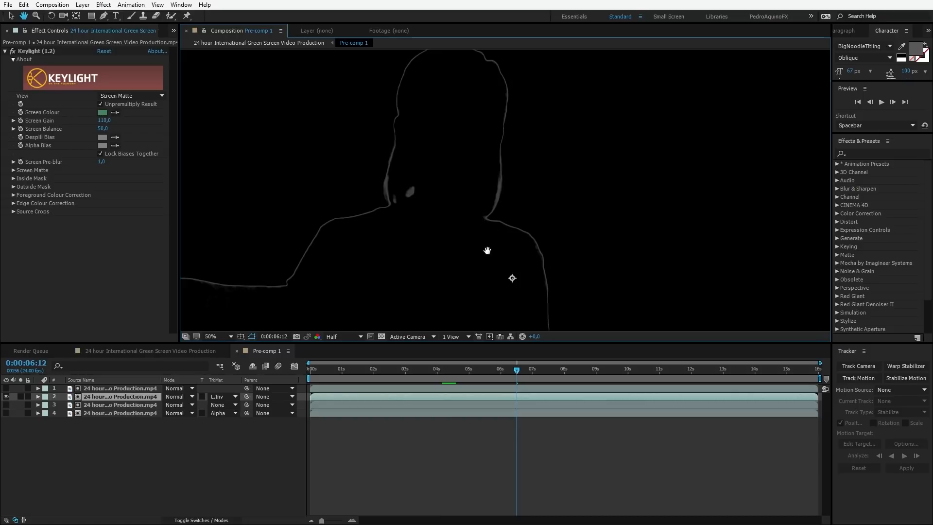
scroll(487, 250, "up", 1)
left_click_drag(514, 252, 502, 223)
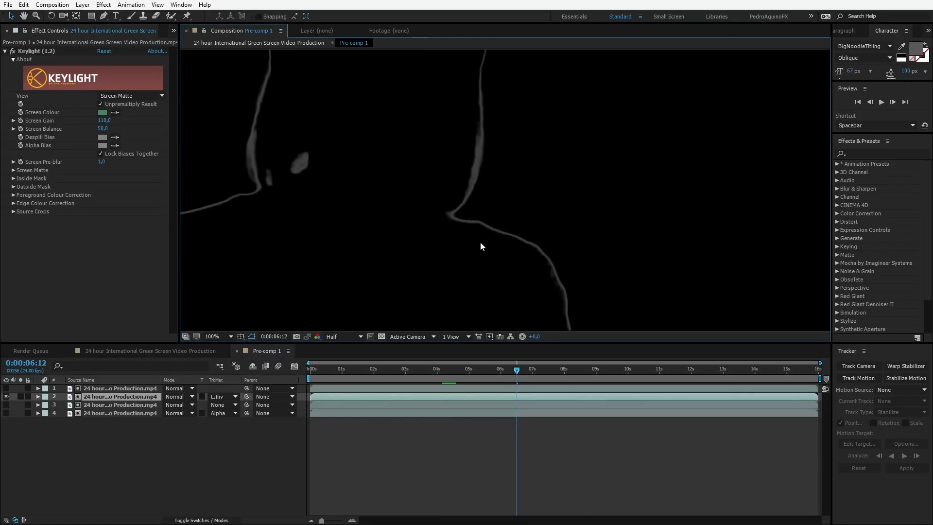
left_click(133, 389)
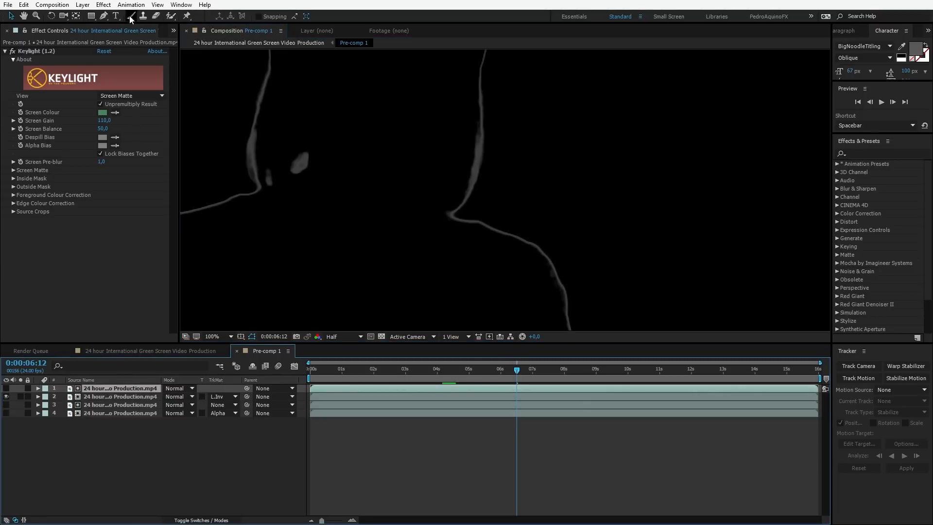
left_click(104, 5)
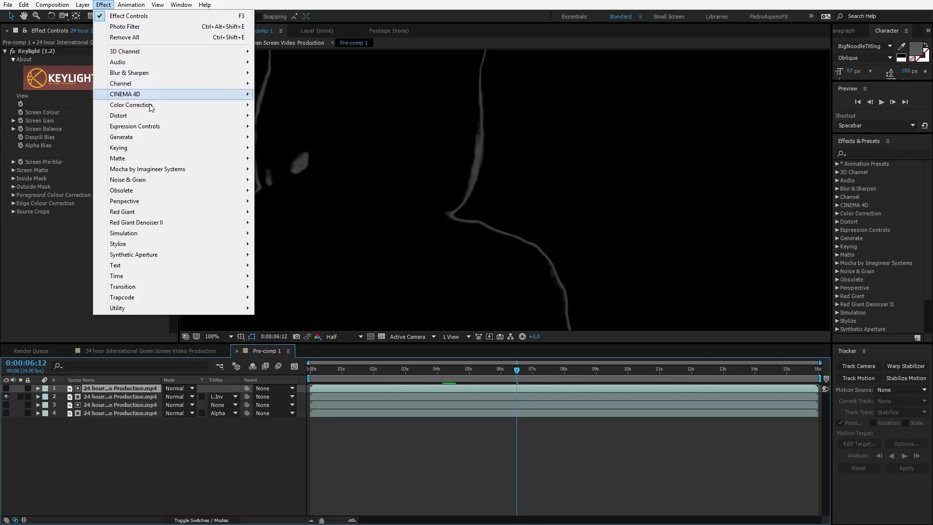
mouse_move(156, 75)
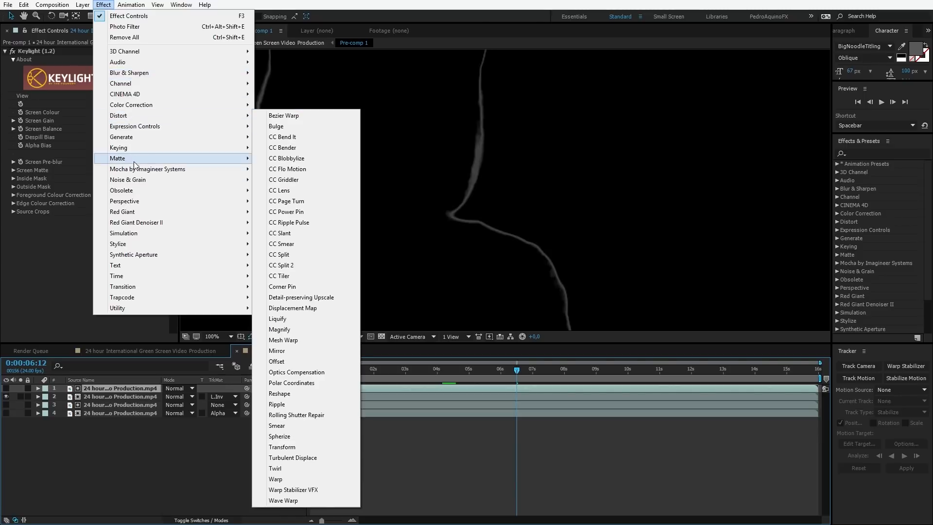
mouse_move(126, 195)
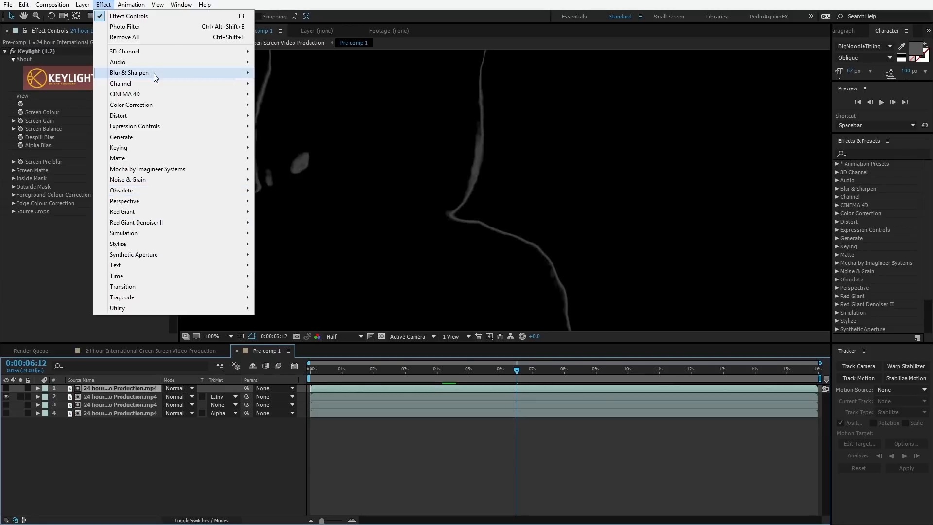
mouse_move(231, 189)
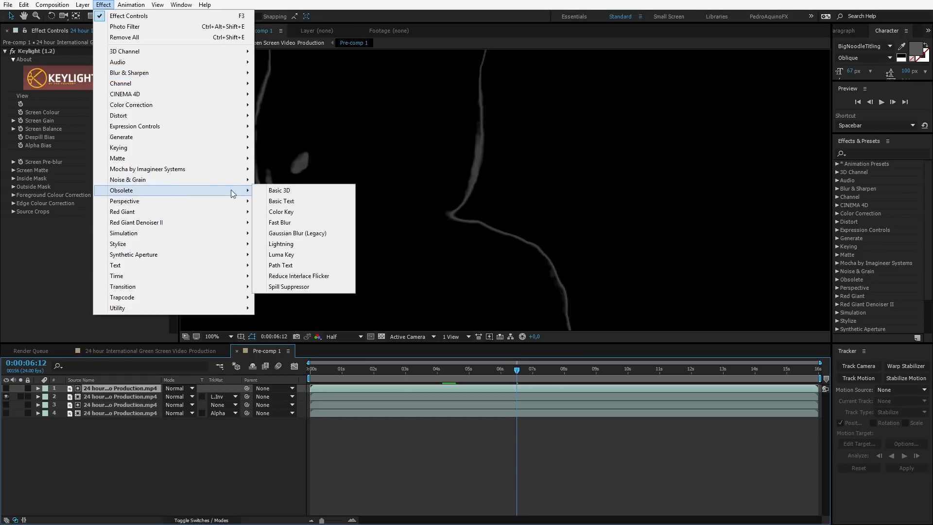
left_click(307, 226)
Step: Set the Fast Blur blurriness to 55 and enable Repeat Edge Pixels
left_click_drag(101, 228, 118, 228)
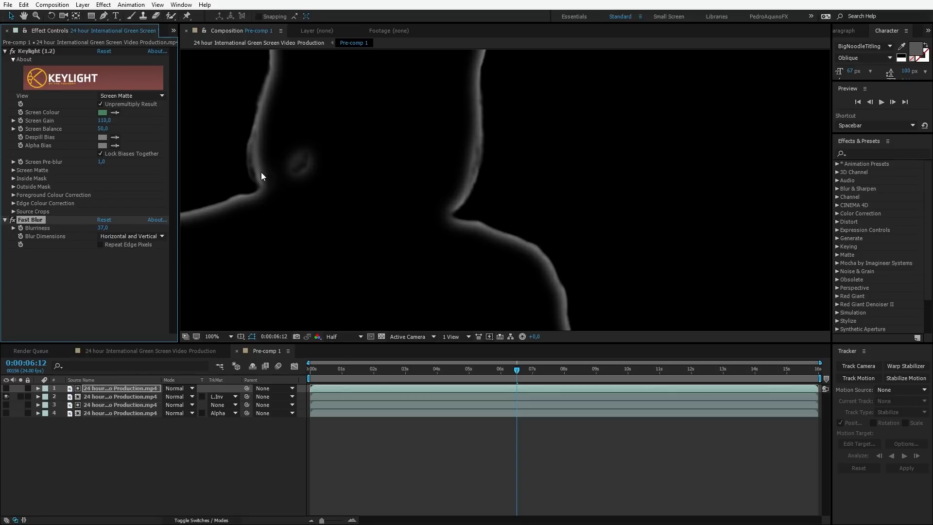
scroll(268, 121, "down", 4)
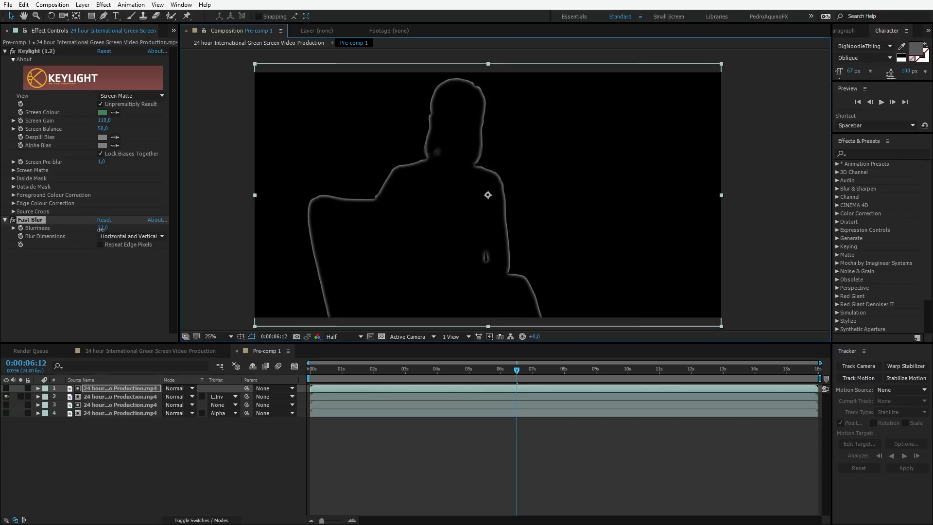
left_click_drag(101, 229, 113, 235)
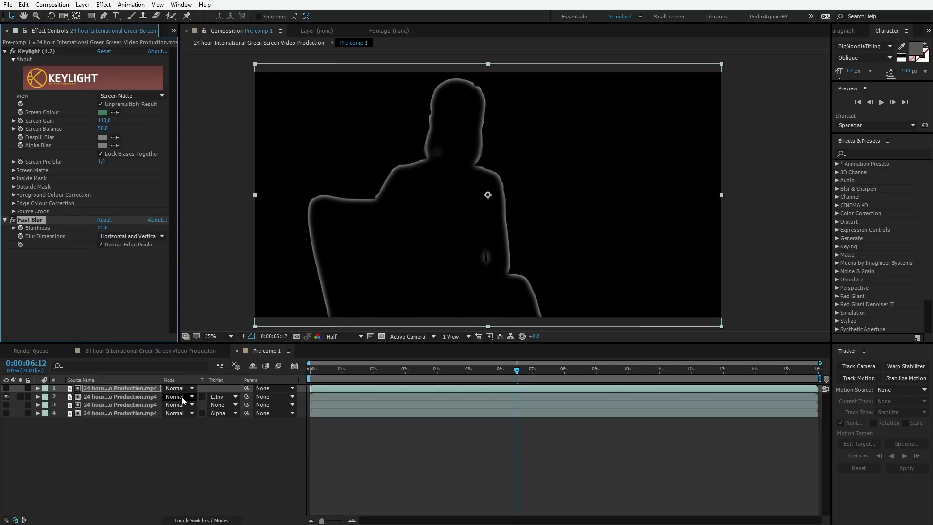
Step: Pre-compose the top two matte layers as "light wrap", moving all attributes into the new composition
left_click(113, 398)
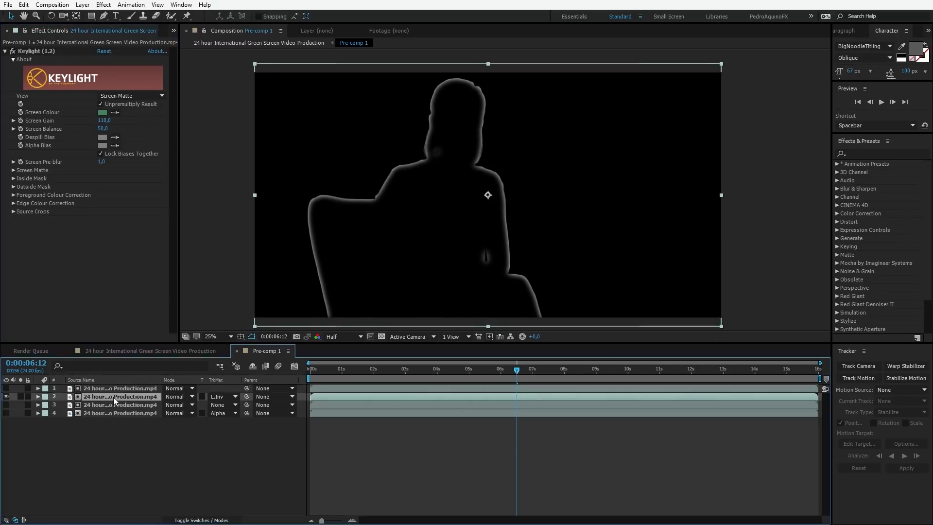
left_click(108, 387, "ctrl")
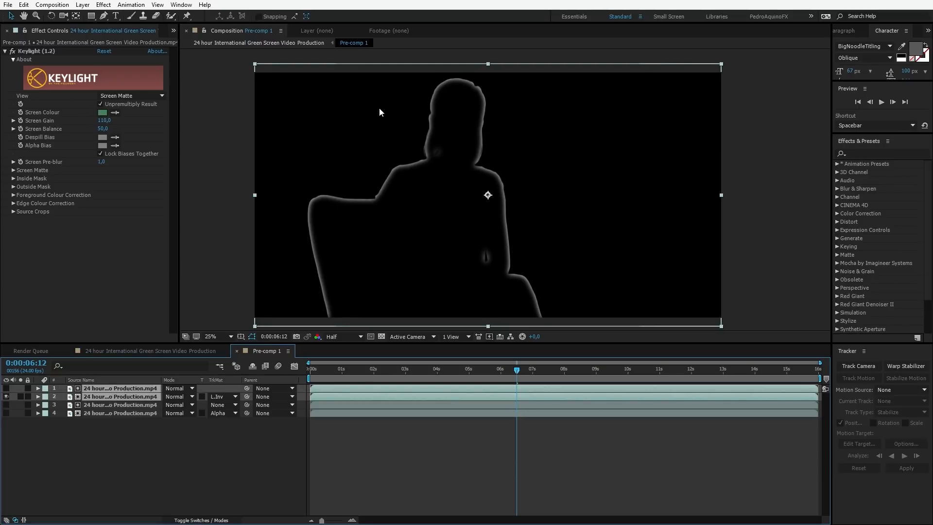
key("ctrl+shift+c")
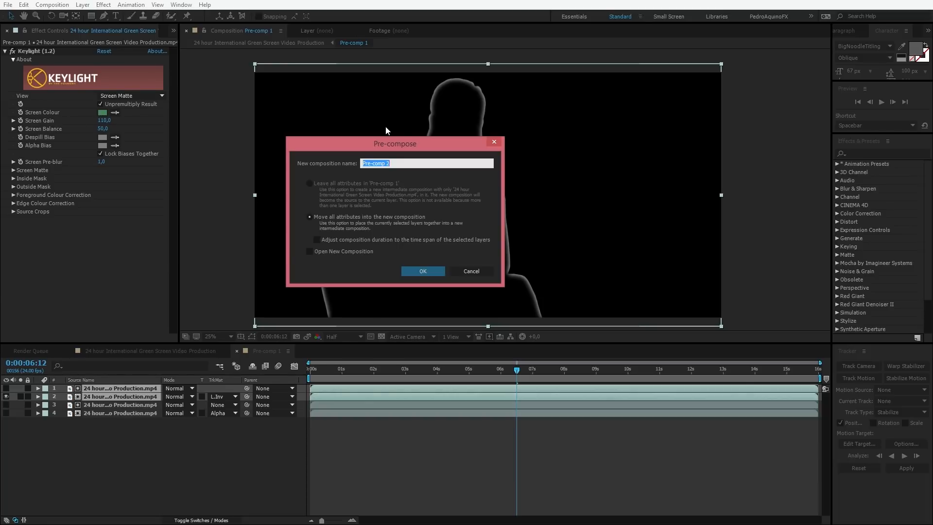
type("light wrap")
key("Return")
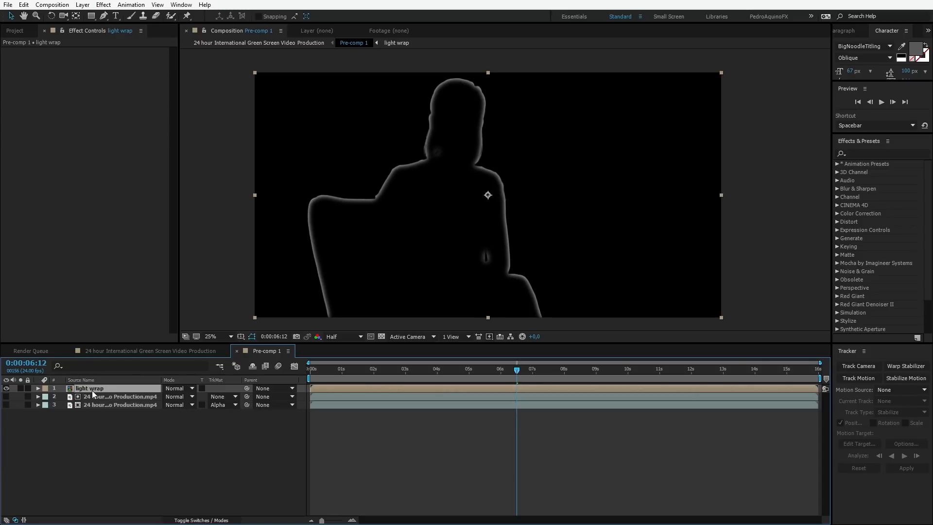
Step: Move the light wrap layer out of Pre-comp 1 to the top of the main composition, and reopen Pre-comp 1
left_click(127, 354)
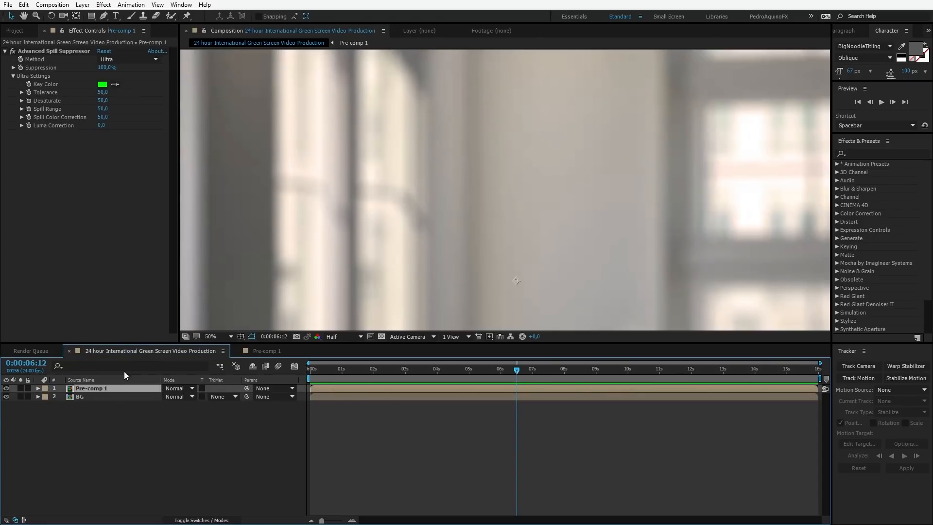
key("ctrl+v")
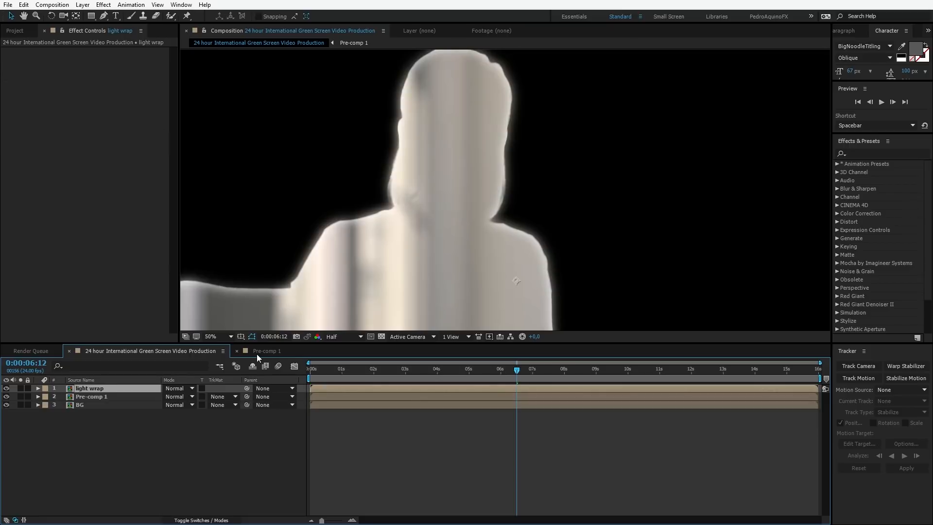
left_click(257, 354)
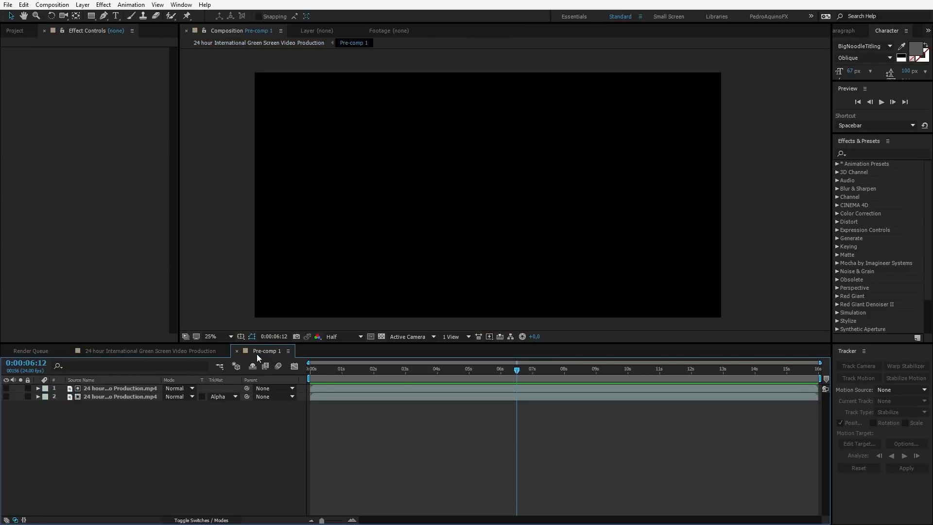
Step: Show the matted footage layer in Pre-comp 1 and check the light wrap layer over it in the main composition
left_click(6, 396)
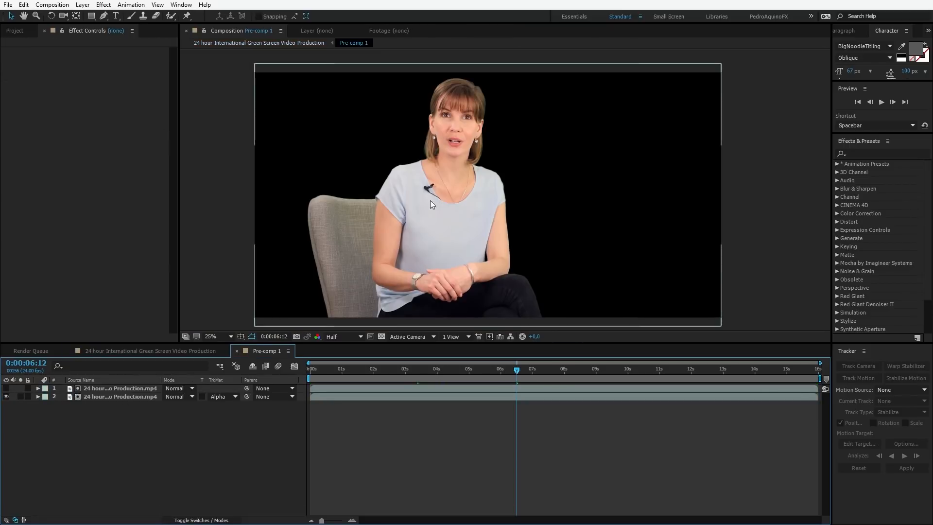
left_click(203, 348)
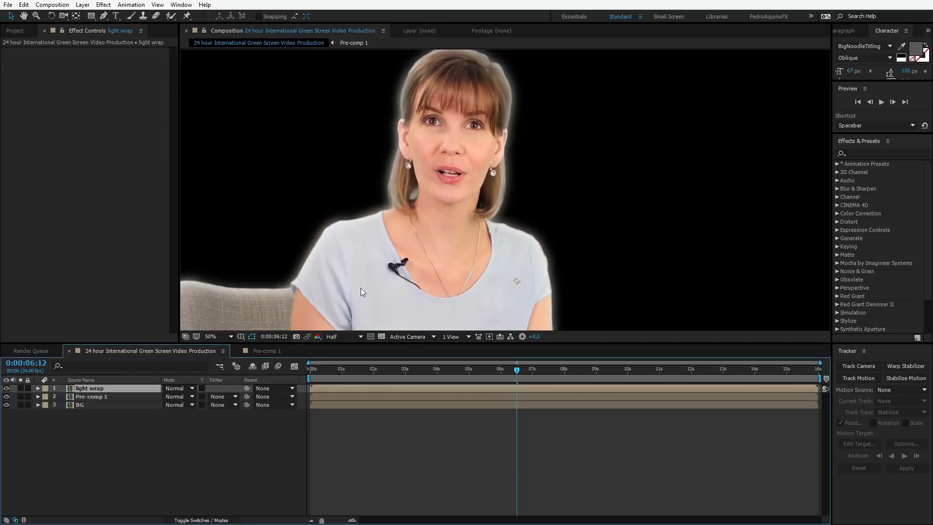
scroll(361, 292, "down", 1)
left_click(7, 389)
left_click(6, 389)
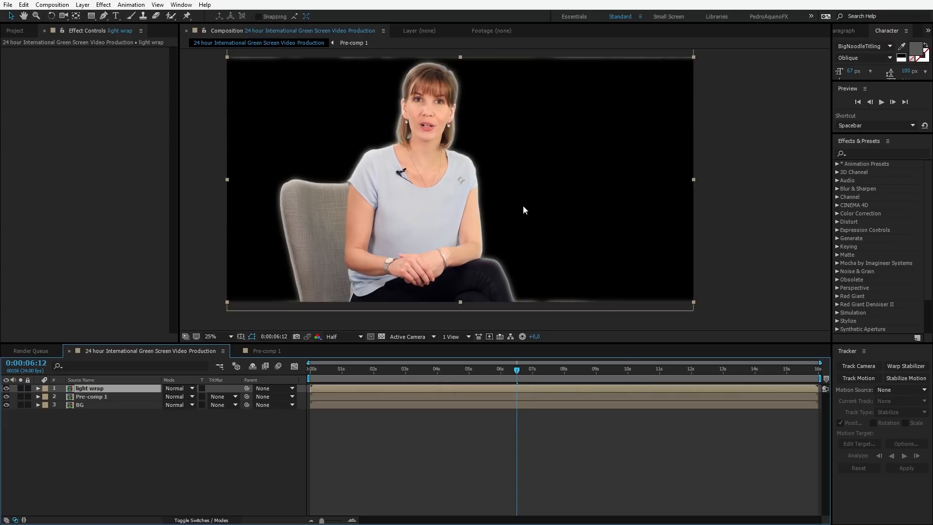
Step: Place a duplicate of the BG layer directly beneath light wrap and set its track matte to Luma
left_click(87, 405)
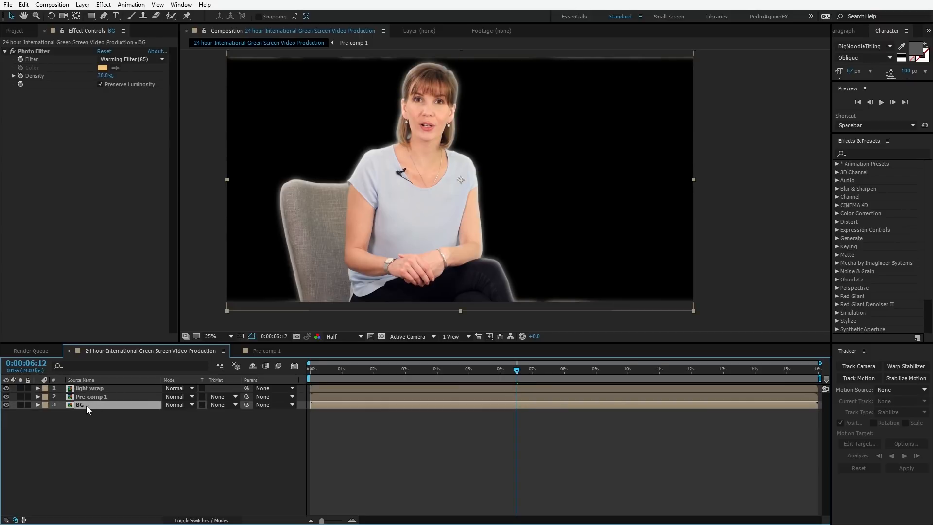
key("ctrl+d")
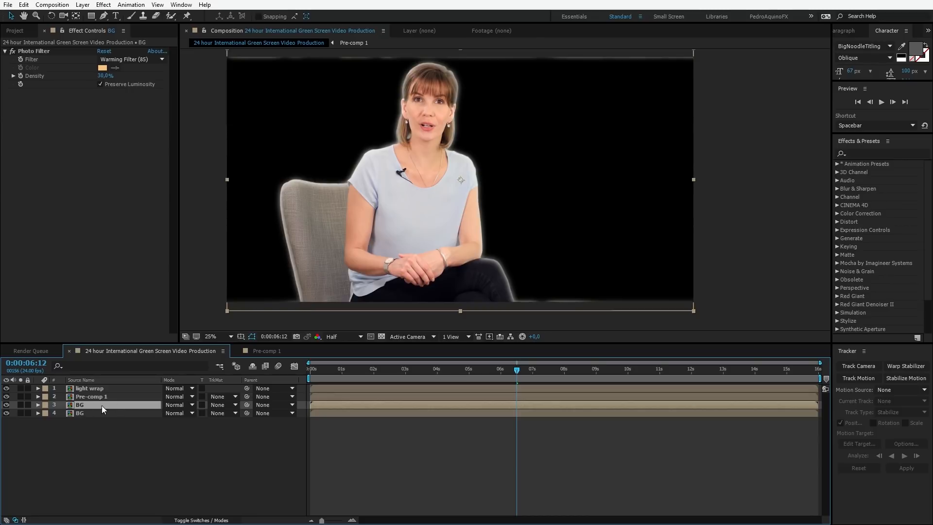
left_click_drag(83, 405, 104, 395)
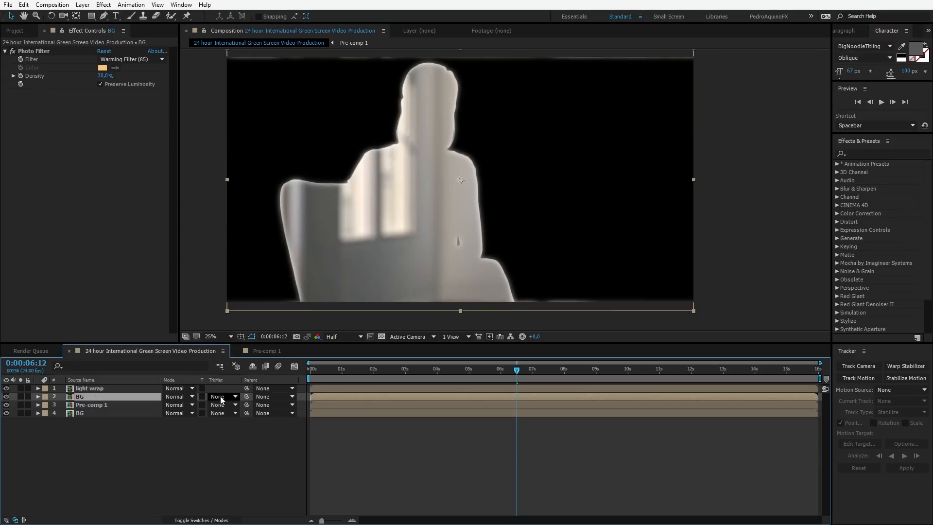
left_click(235, 397)
left_click(247, 442)
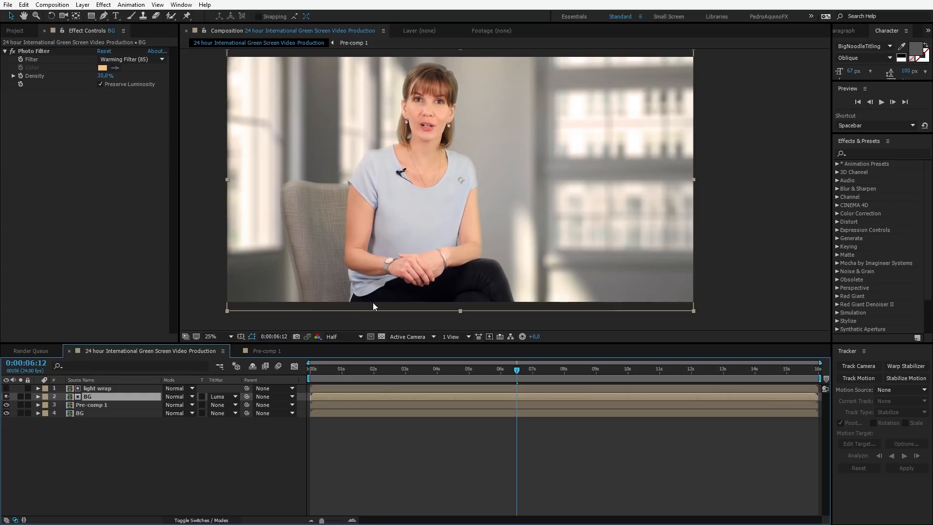
Step: Examine the light-wrapped edges along the woman's arm, shoulder and hair at close range
scroll(450, 194, "up", 4)
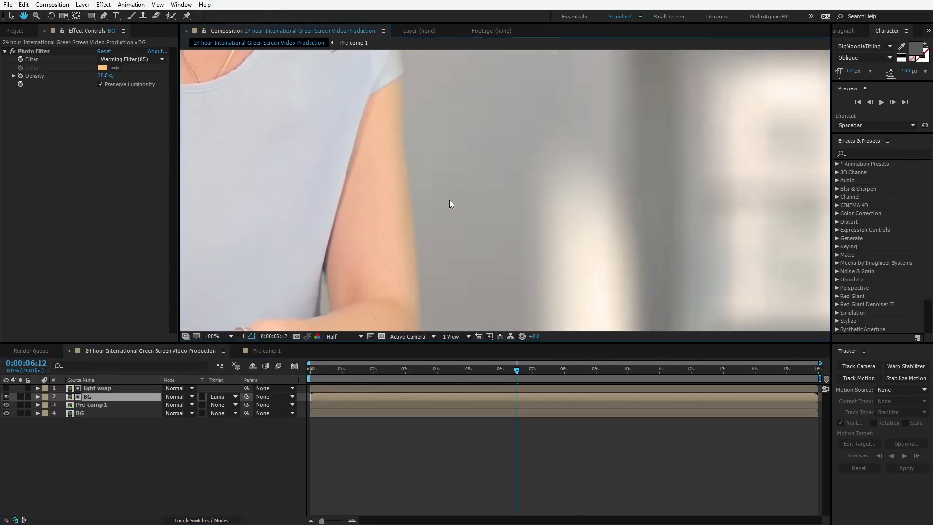
key("v")
left_click_drag(393, 159, 410, 287)
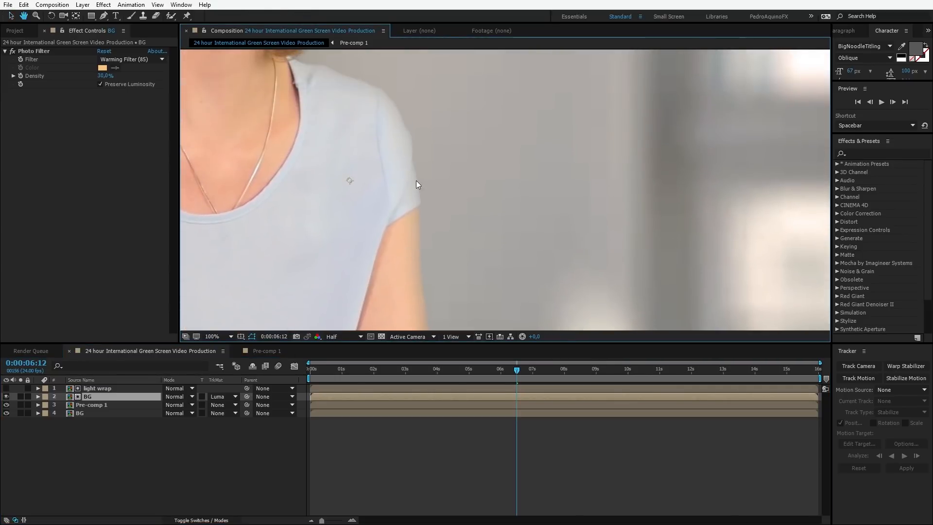
left_click_drag(353, 94, 410, 199)
left_click_drag(346, 108, 395, 235)
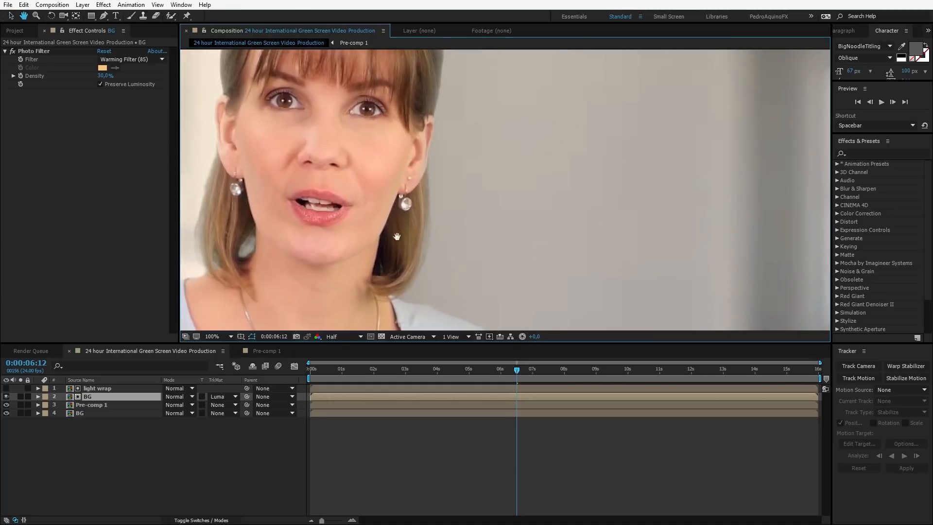
left_click_drag(370, 154, 386, 289)
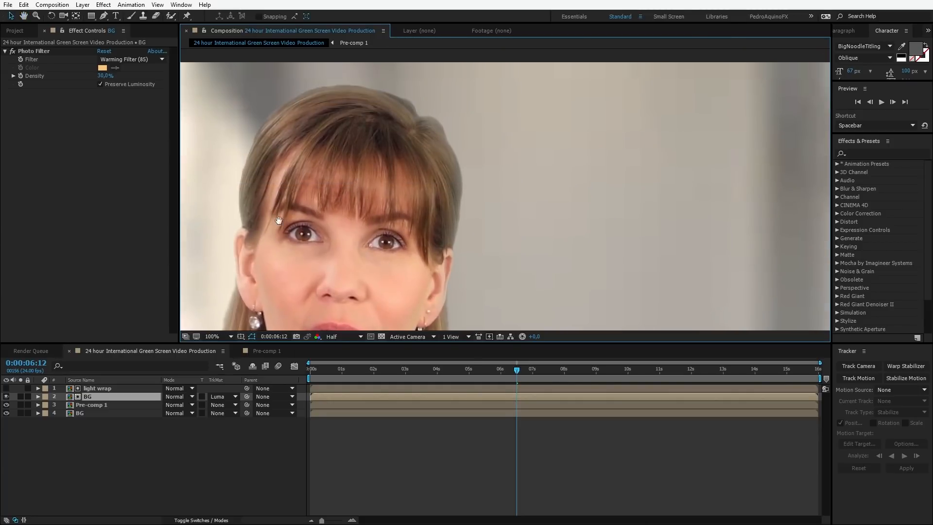
left_click_drag(291, 218, 367, 181)
key("v")
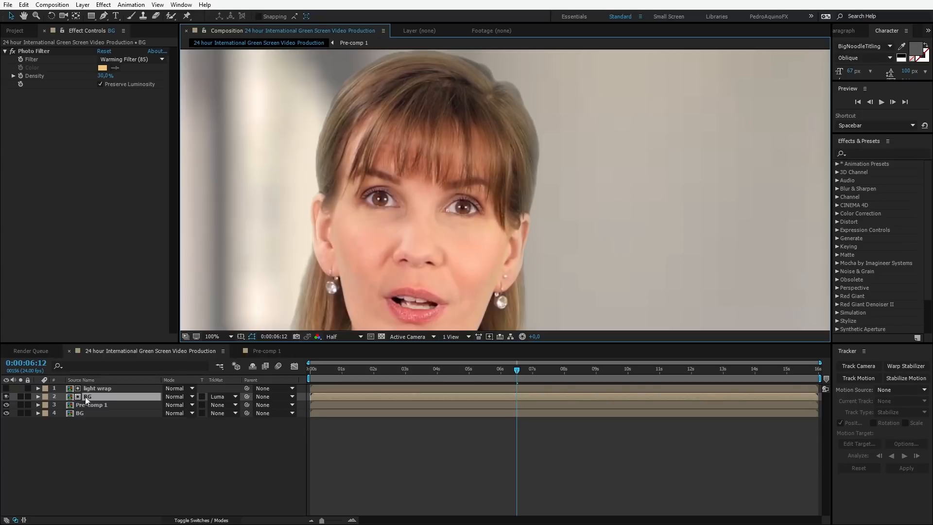
Step: Set the opacity of the luma-matted BG copy to 50%
left_click(98, 396)
key("t")
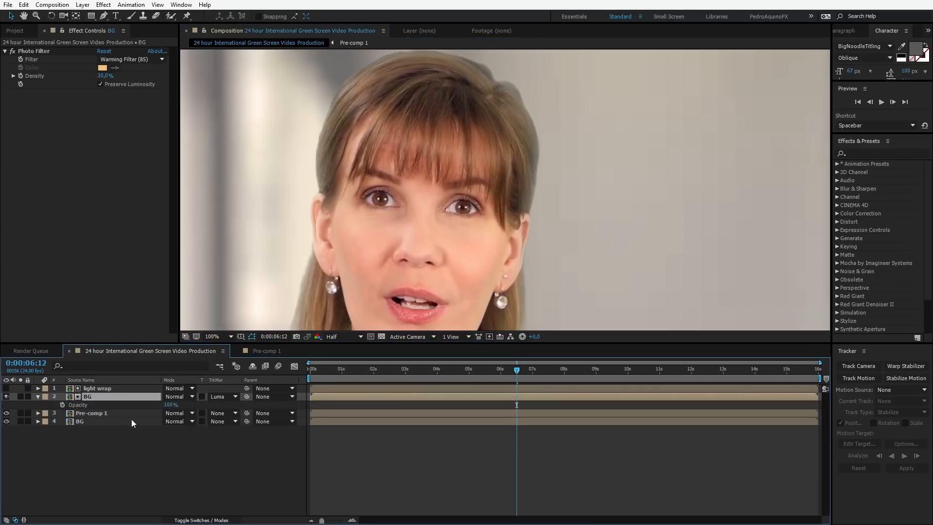
left_click(166, 404)
type("0")
key("Return")
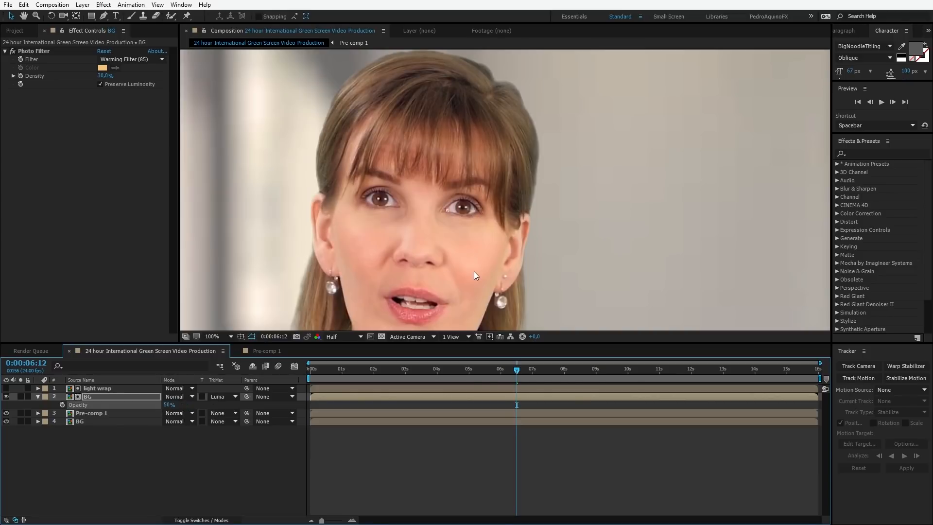
Step: Compare the woman's edges with the luma-matted BG copy hidden and shown, both close up and from further back
scroll(473, 271, "down", 1)
left_click_drag(458, 260, 482, 199)
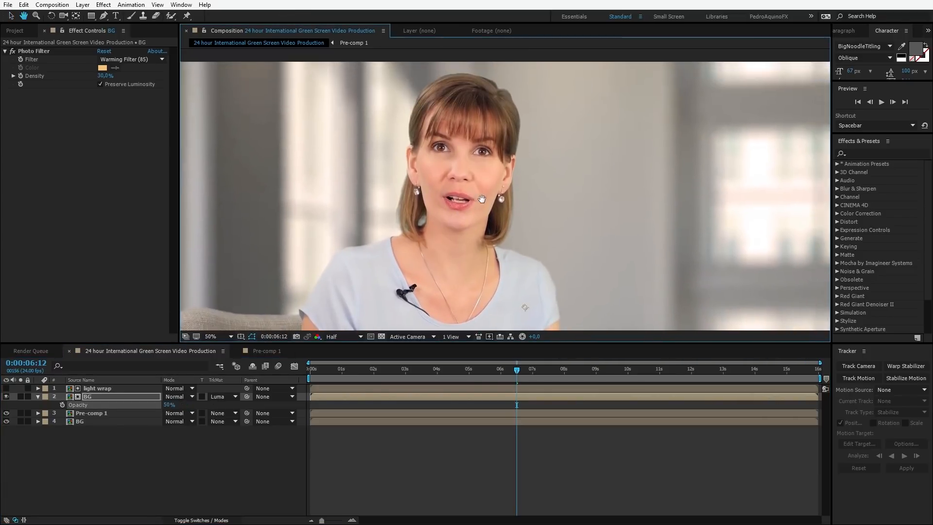
left_click_drag(457, 128, 456, 140)
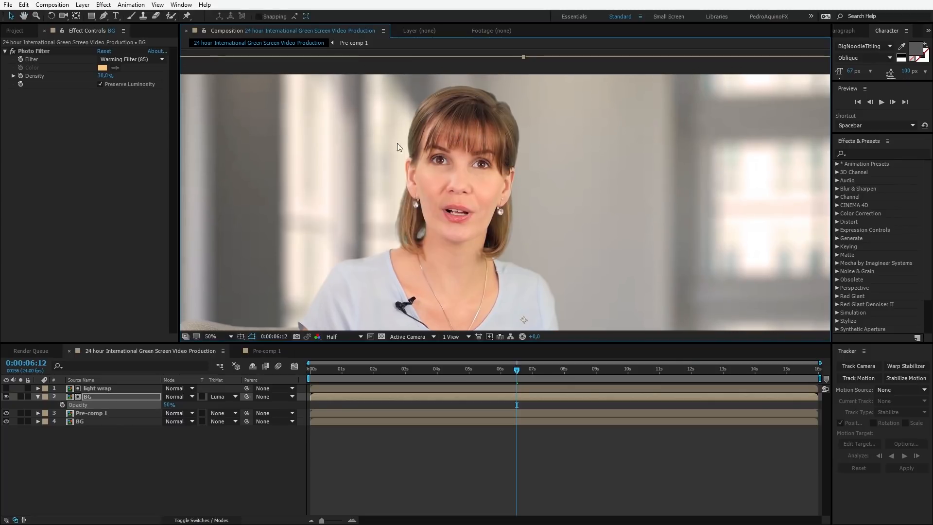
left_click(6, 397)
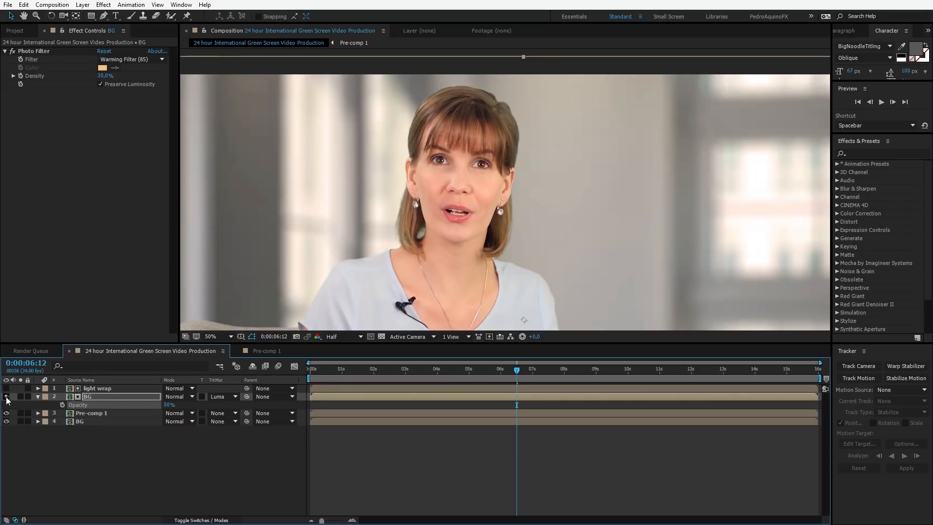
left_click(6, 397)
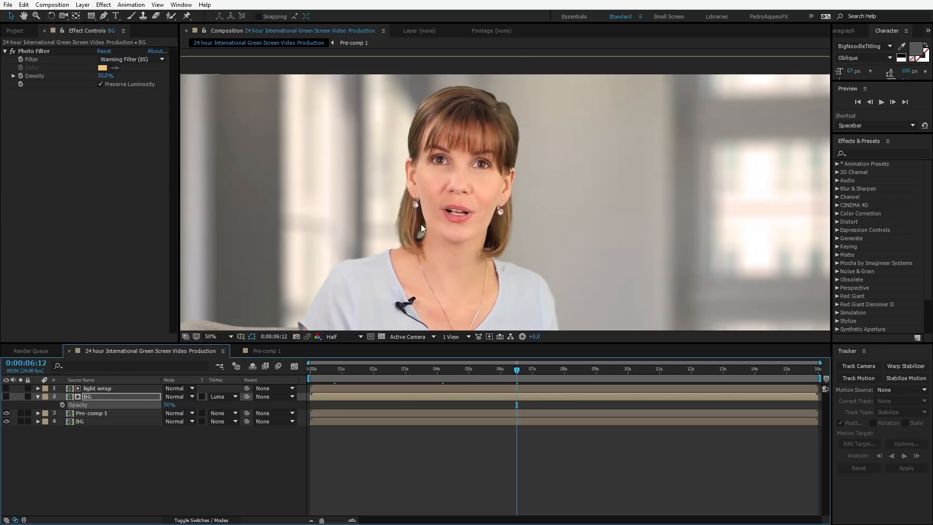
left_click(5, 396)
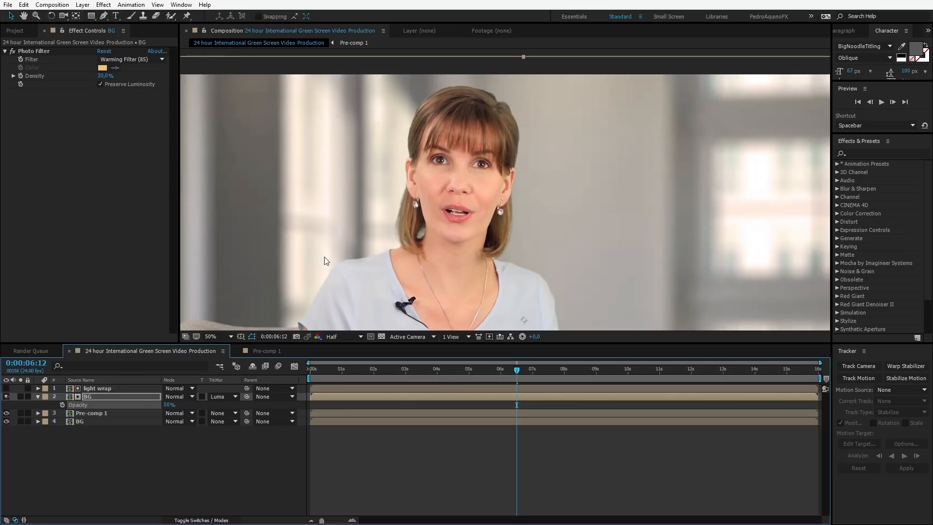
left_click(6, 396)
scroll(376, 191, "up", 2)
left_click_drag(420, 157, 421, 159)
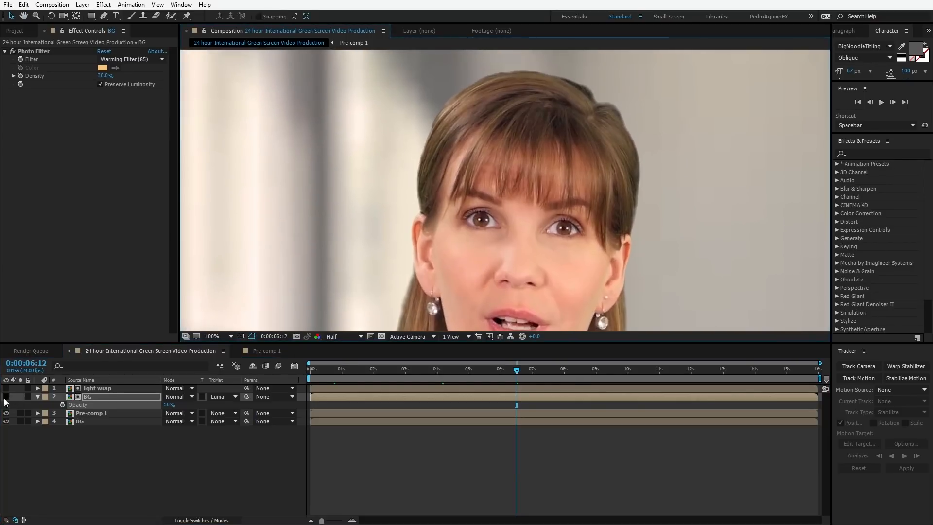
left_click(6, 397)
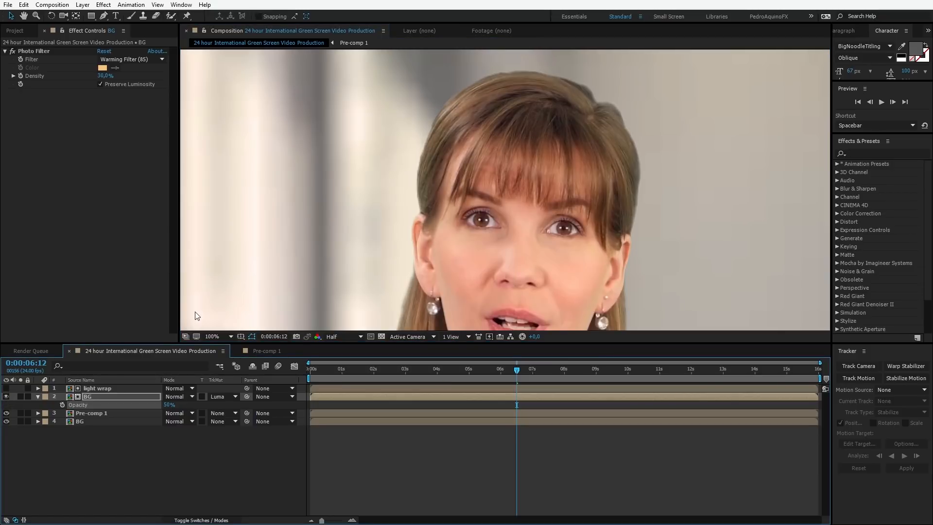
scroll(514, 209, "down", 2)
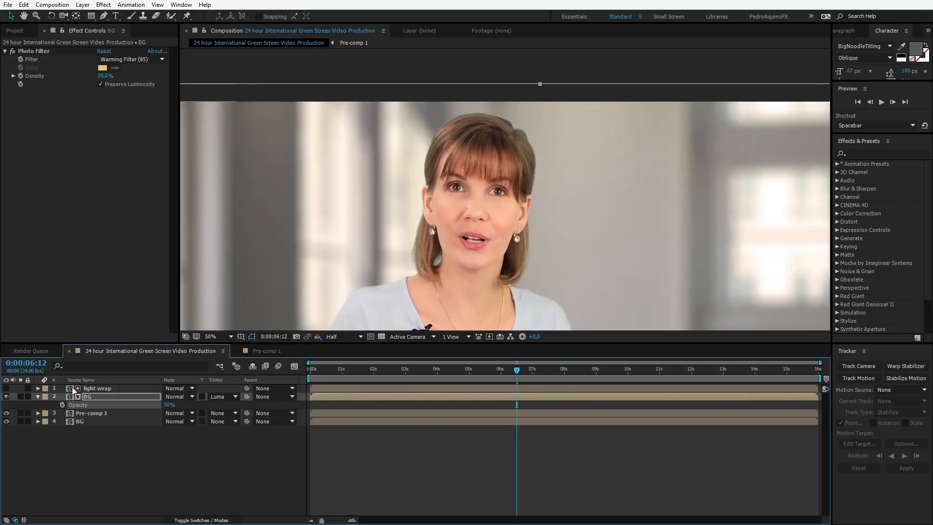
Step: Open the light wrap composition and set the top layer's Fast Blur blurriness to 40
double_click(71, 388)
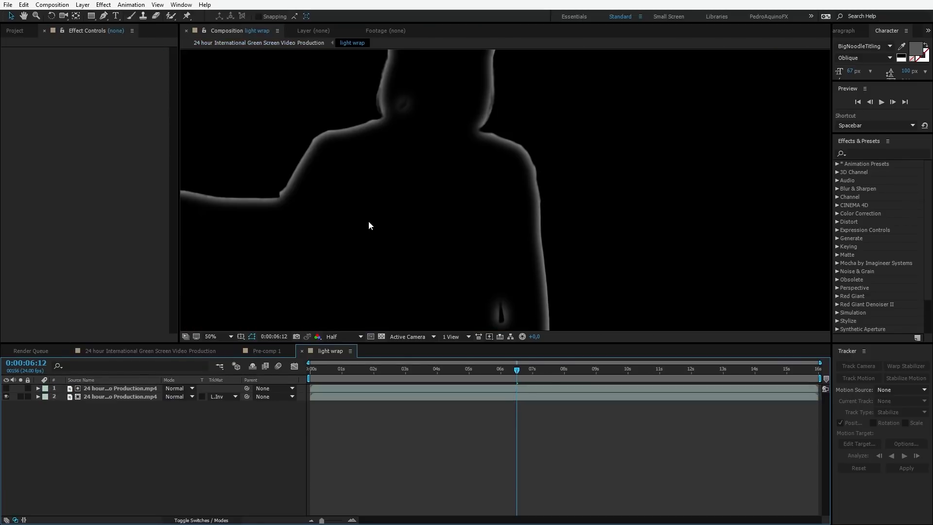
scroll(408, 156, "up", 2)
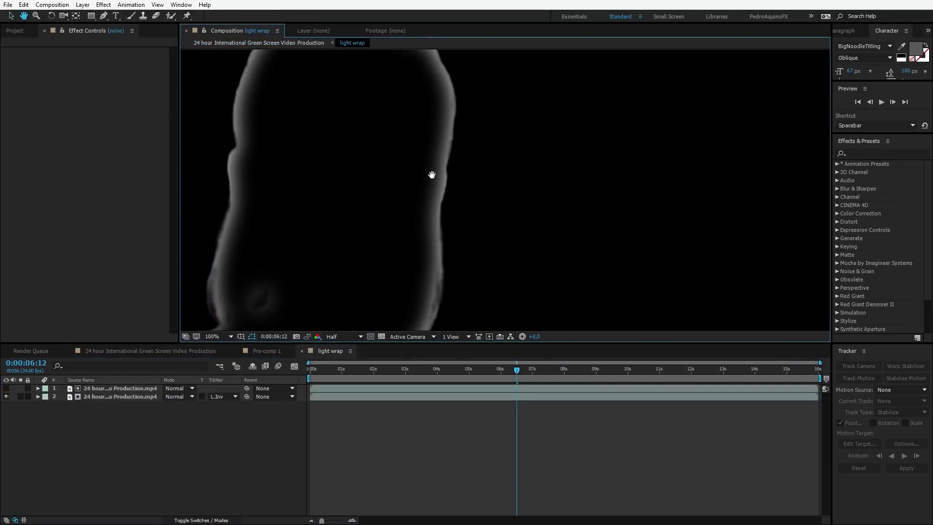
left_click(100, 396)
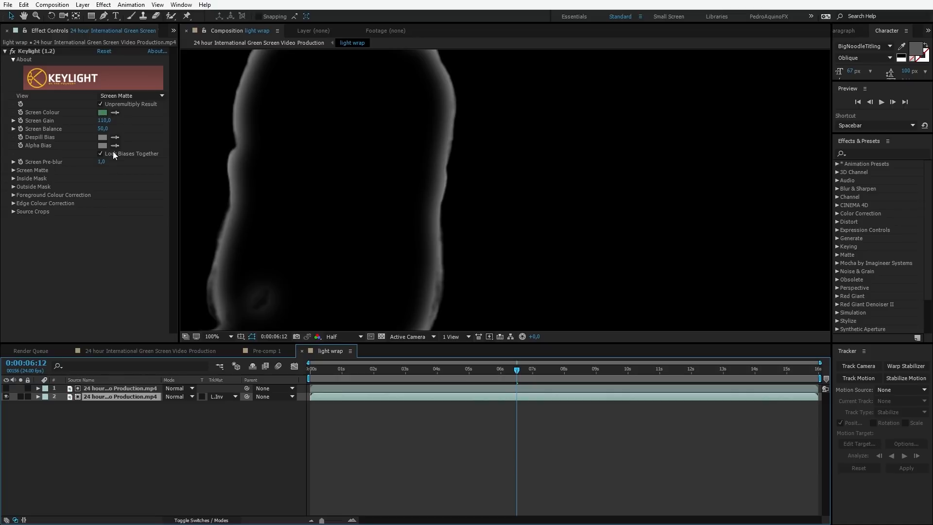
left_click(95, 388)
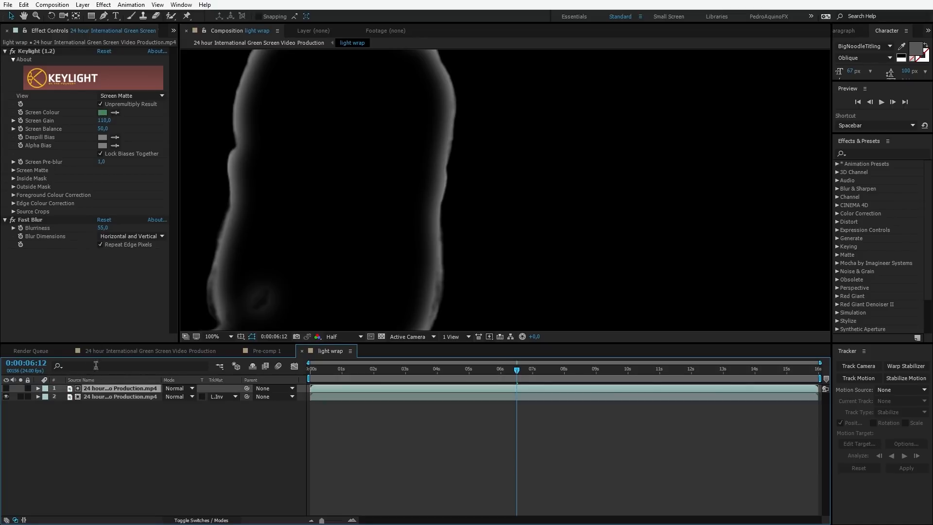
left_click(103, 228)
type("40")
key("Return")
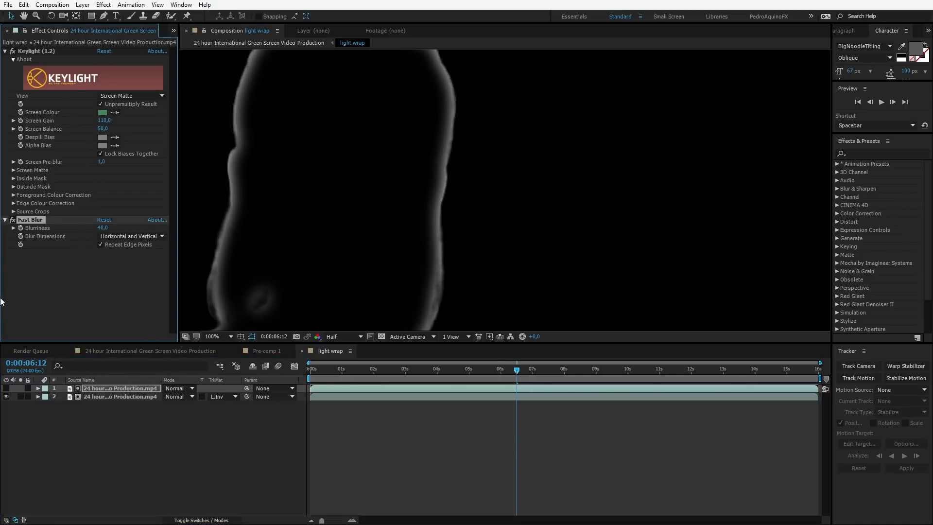
Step: Return to the main composition and preview the composite with the work area starting at 0:00:02:11
left_click(151, 350)
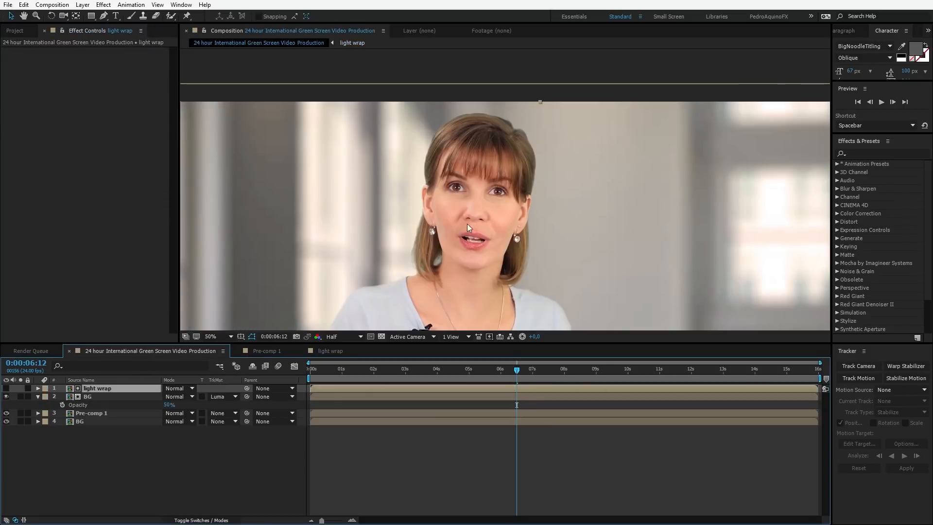
scroll(522, 236, "down", 2)
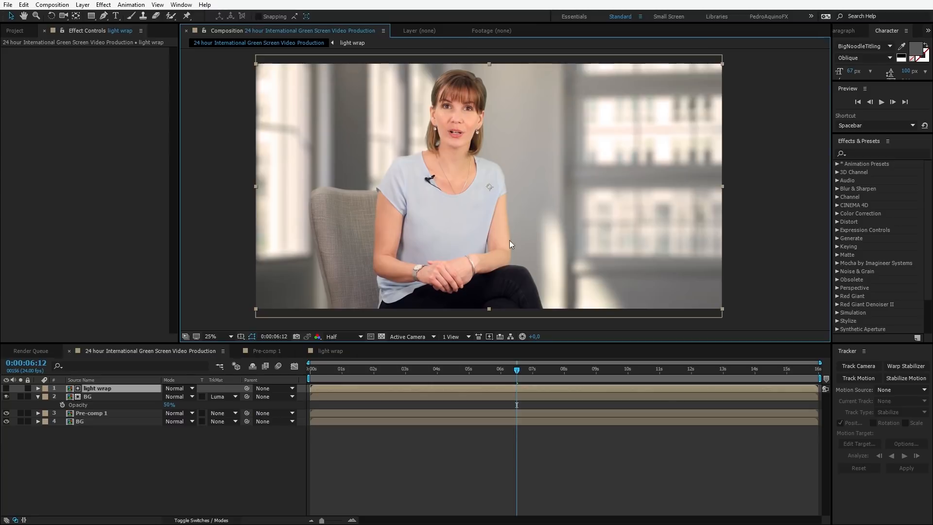
left_click(356, 370)
left_click_drag(356, 370, 388, 372)
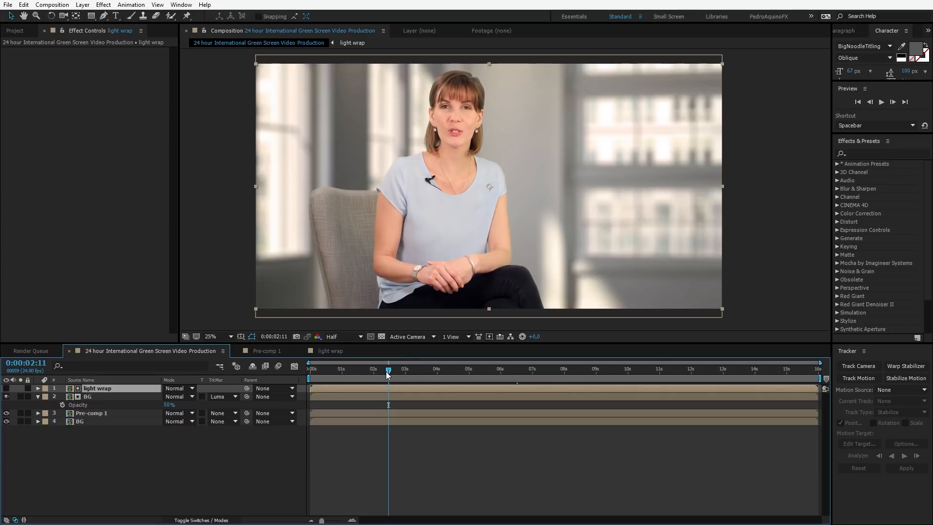
key("space")
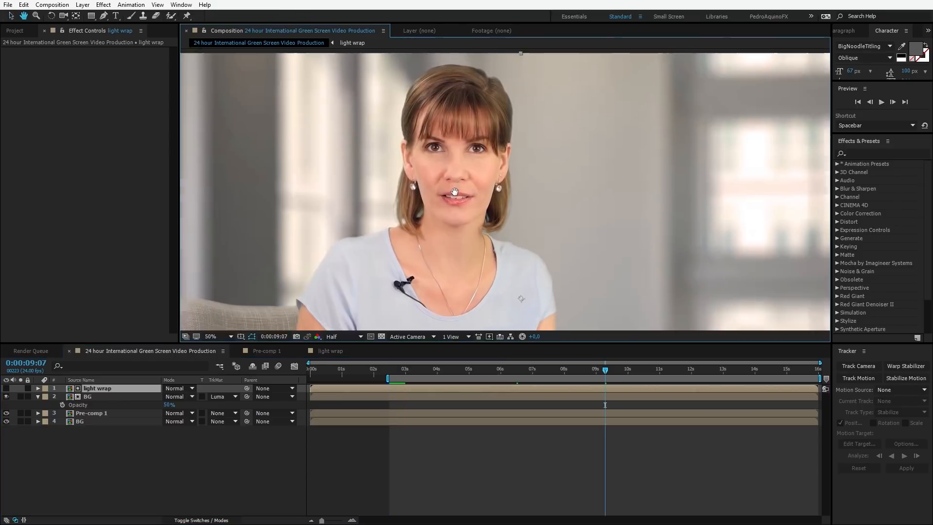
Step: Examine the hair edges on both sides of the face at 0:00:09:07
left_click_drag(471, 167, 454, 196)
scroll(479, 226, "up", 1)
scroll(287, 234, "up", 1)
left_click_drag(289, 229, 392, 218)
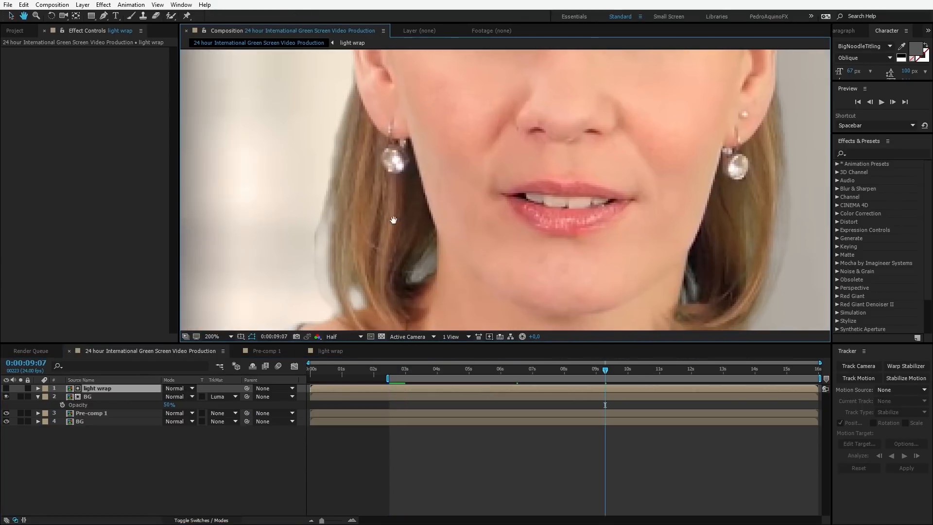
left_click_drag(711, 193, 660, 195)
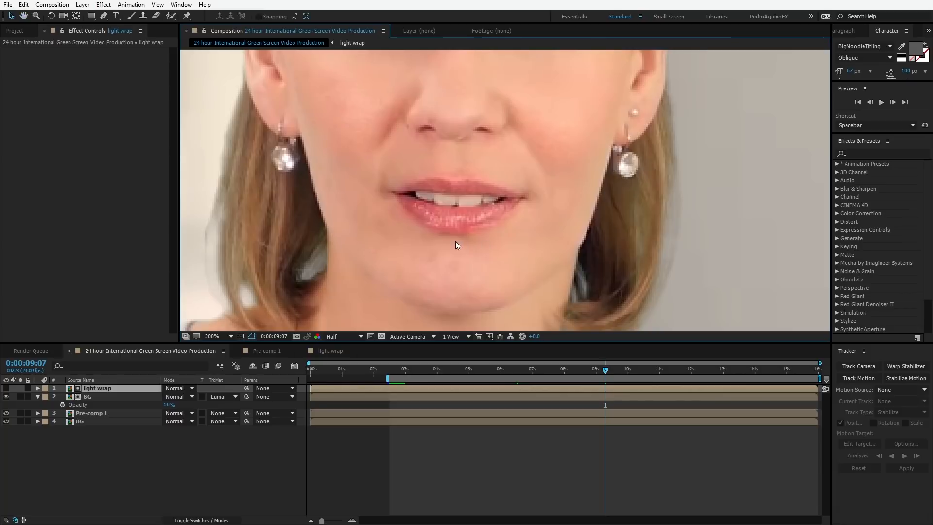
scroll(456, 243, "down", 1)
Step: Set the preview resolution to Full and examine the woman's hair edges at 0:00:08:11, close up and in the whole frame
left_click_drag(587, 378, 579, 377)
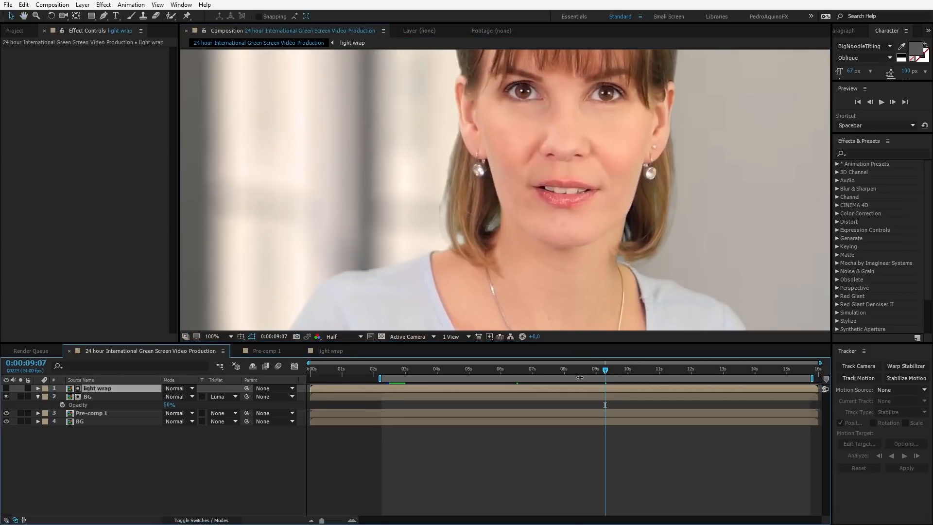
left_click(581, 371)
left_click(342, 336)
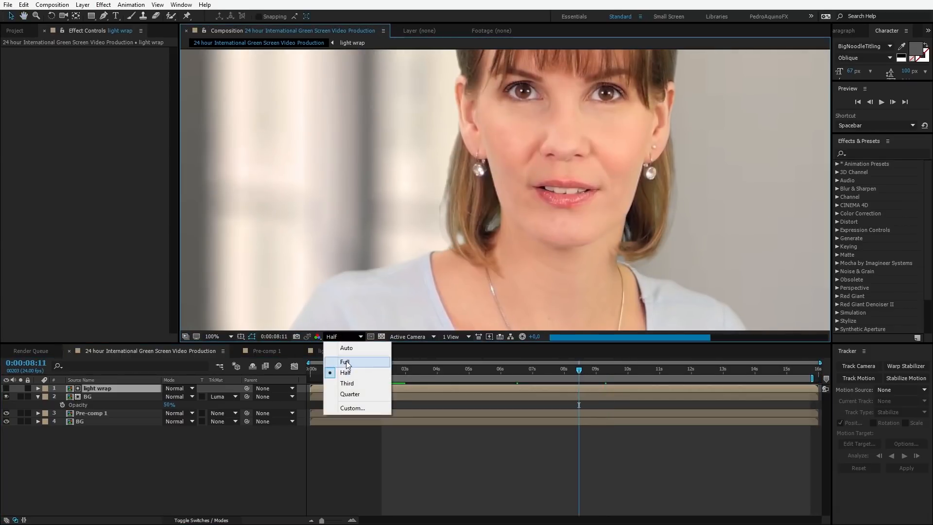
left_click(340, 361)
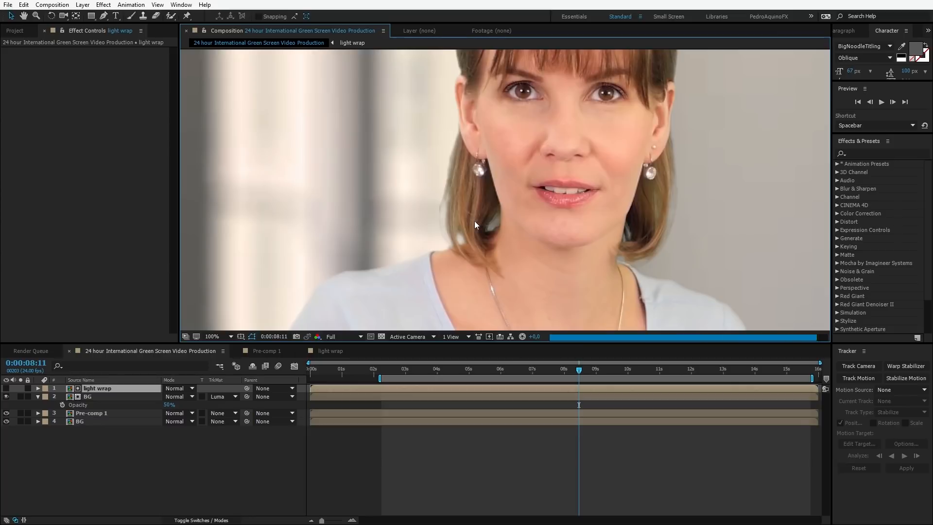
scroll(426, 227, "up", 1)
scroll(427, 229, "up", 1)
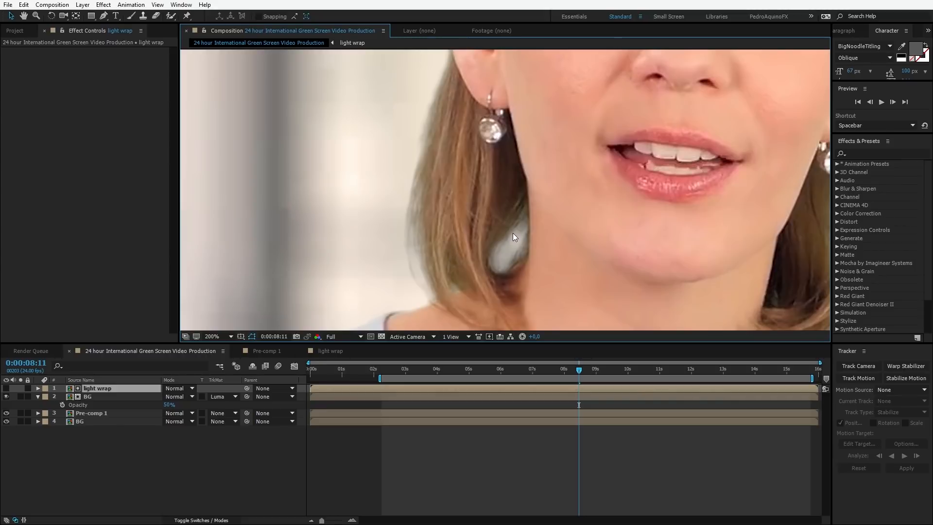
scroll(511, 232, "down", 2)
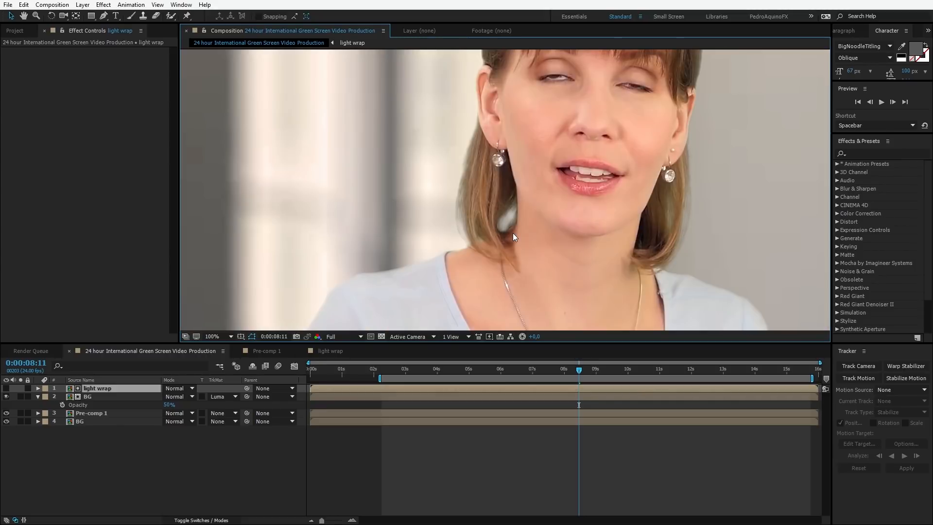
scroll(512, 232, "down", 4)
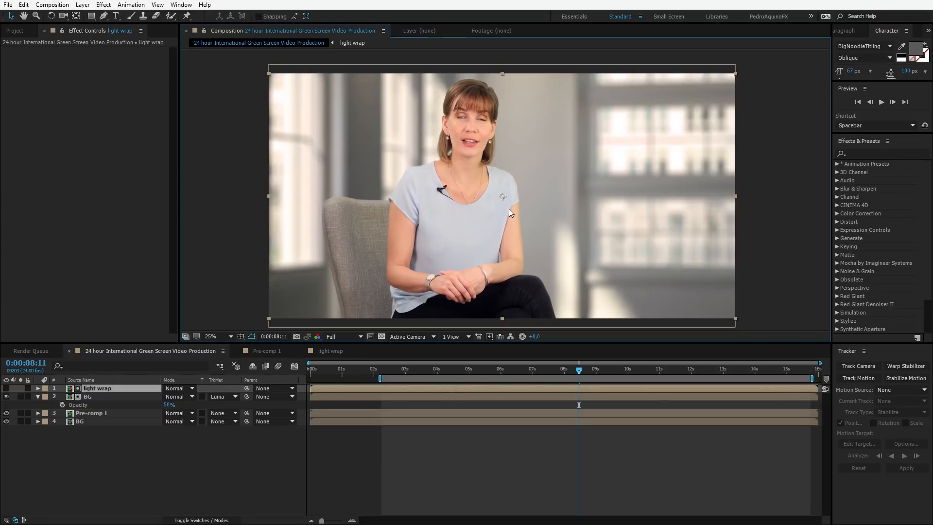
Step: Preview the composite at Half resolution from about 0:00:02:08, with the work area shortened to end near 0:00:04:17
left_click(385, 370)
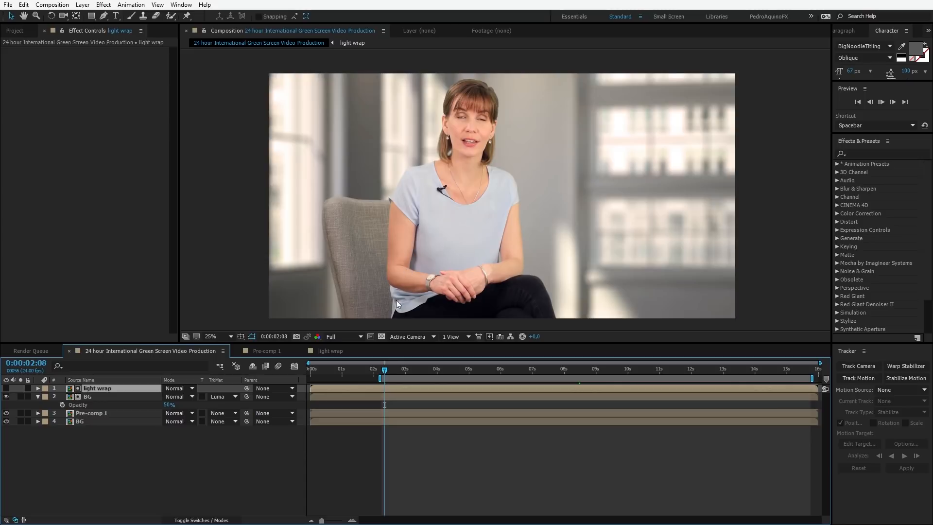
left_click(349, 335)
left_click(350, 373)
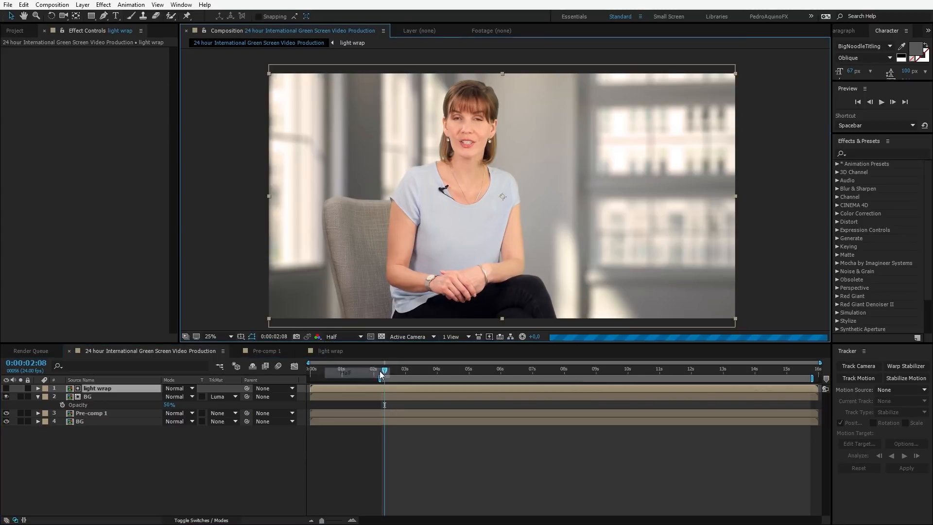
left_click_drag(384, 372, 381, 372)
key("space")
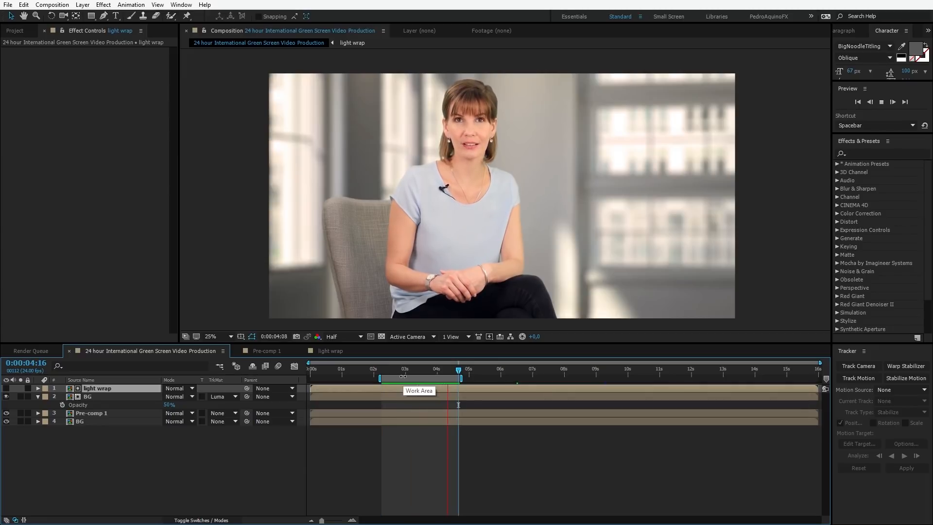
Step: Set the Photo Filter density to 30% on the luma-matted BG copy and to 40% on the bottom BG layer
left_click(88, 413)
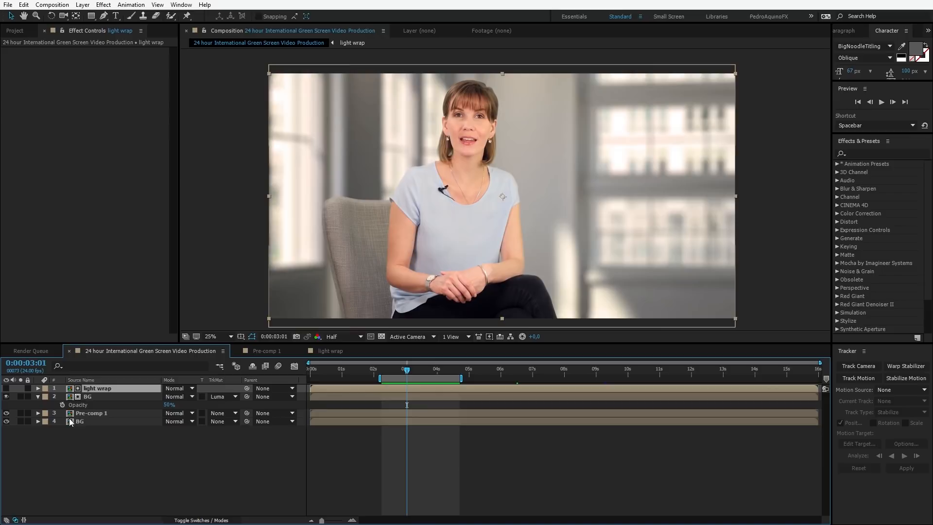
left_click(89, 396)
left_click(102, 76)
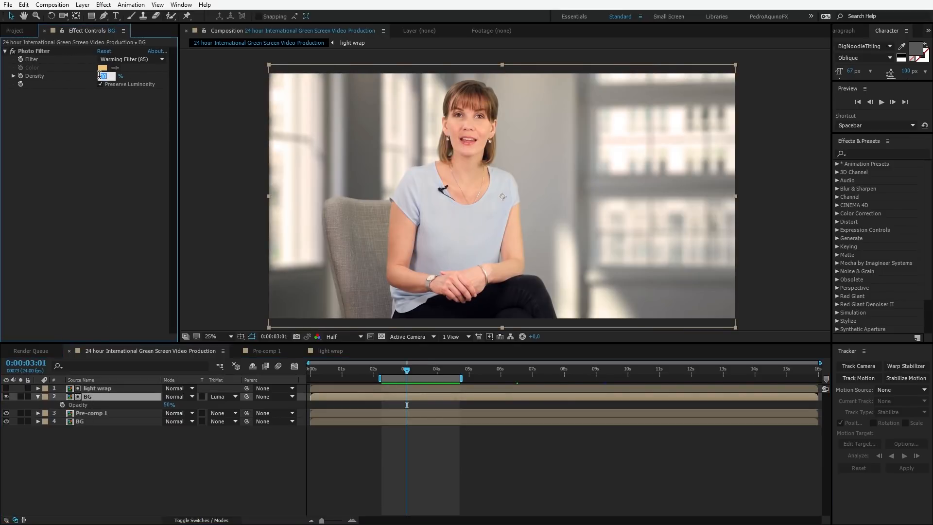
type("30")
key("Return")
left_click(88, 421)
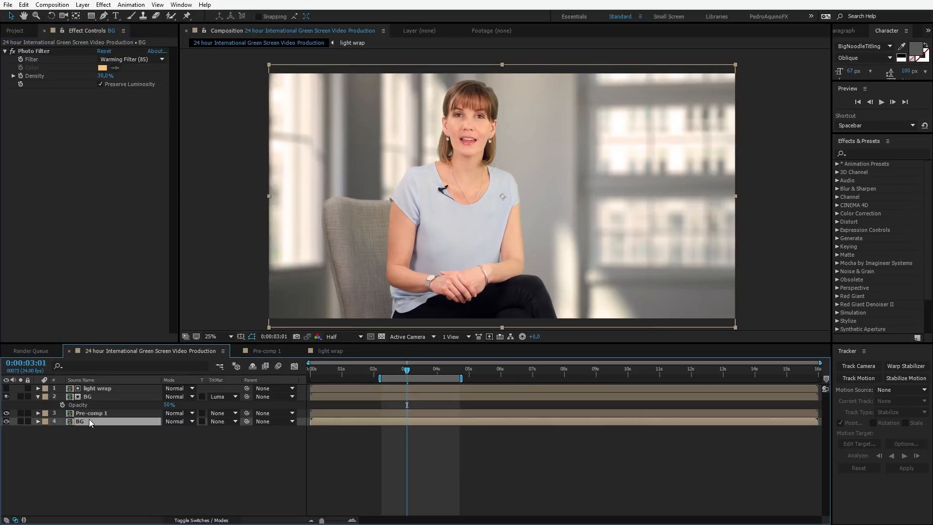
key("ctrl+v")
left_click(497, 471)
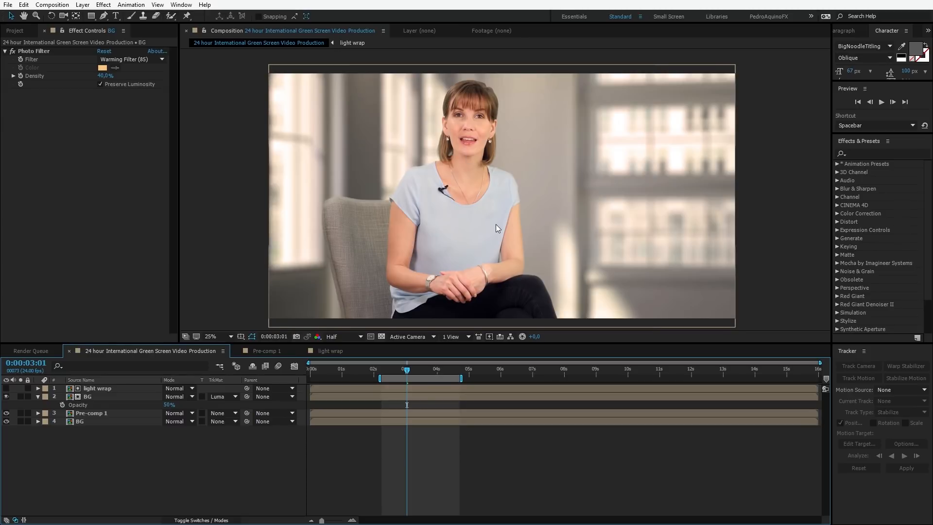
Step: Add an adjustment layer above all layers and give it a Photo Filter set to Cooling Filter (80) with 9% density
key("ctrl+alt+y")
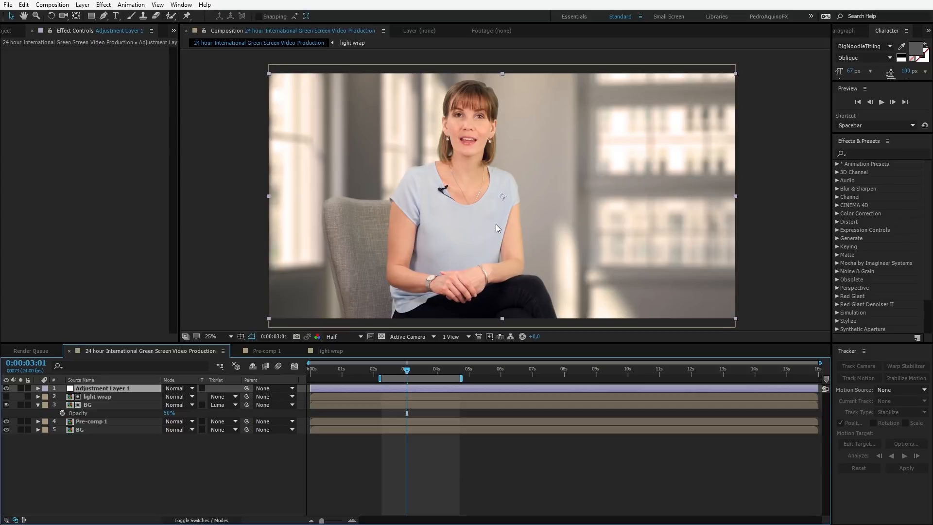
left_click(103, 4)
mouse_move(164, 108)
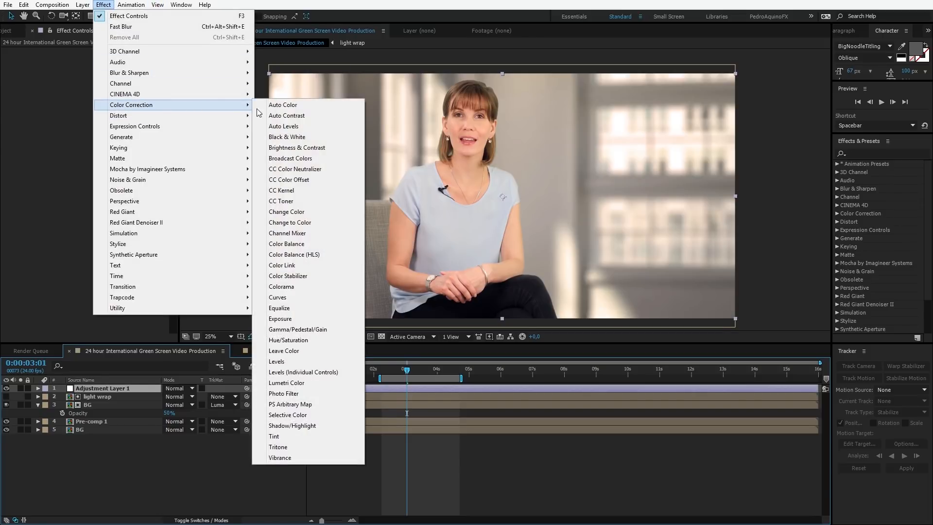
left_click(290, 394)
left_click(136, 59)
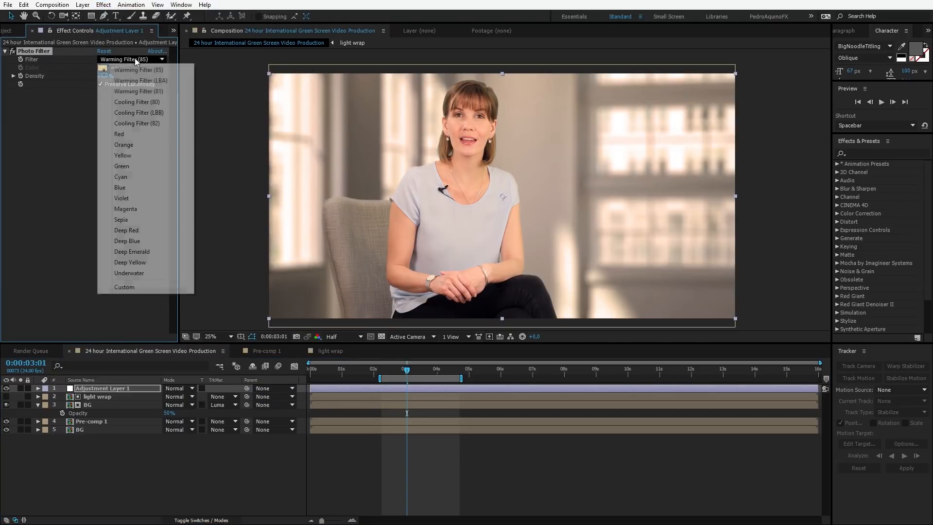
left_click(152, 102)
left_click_drag(101, 76, 55, 86)
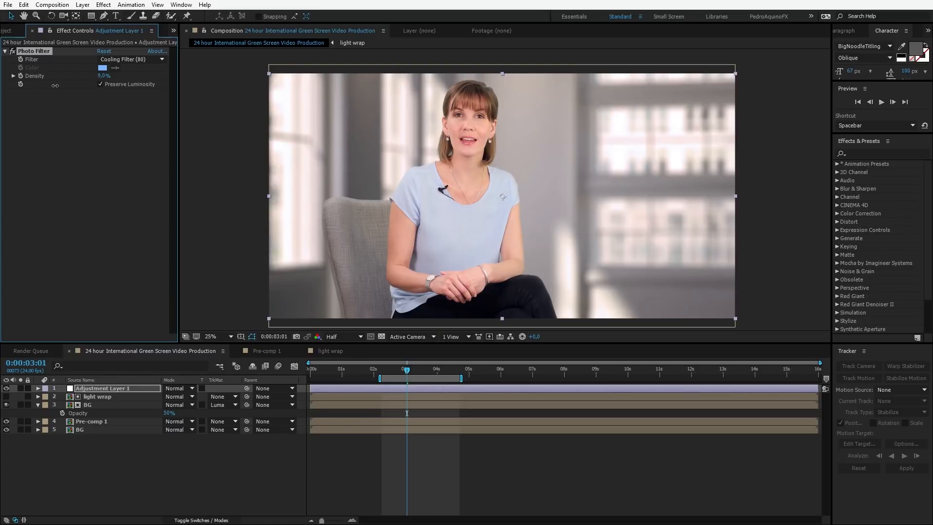
left_click(485, 478)
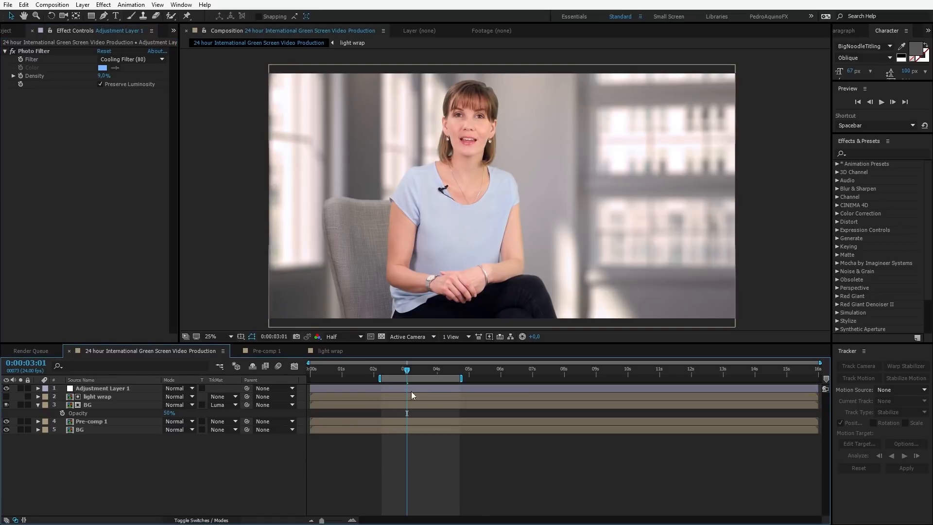
Step: Compare the composite with the cooling Photo Filter off and on, and examine the hair and shoulder edges at 0:00:03:01
left_click(12, 54)
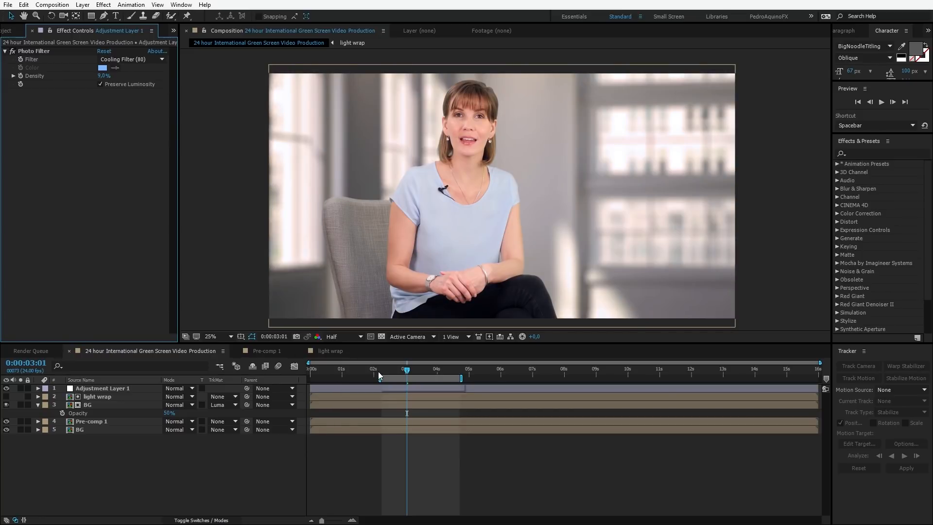
left_click_drag(382, 372, 407, 372)
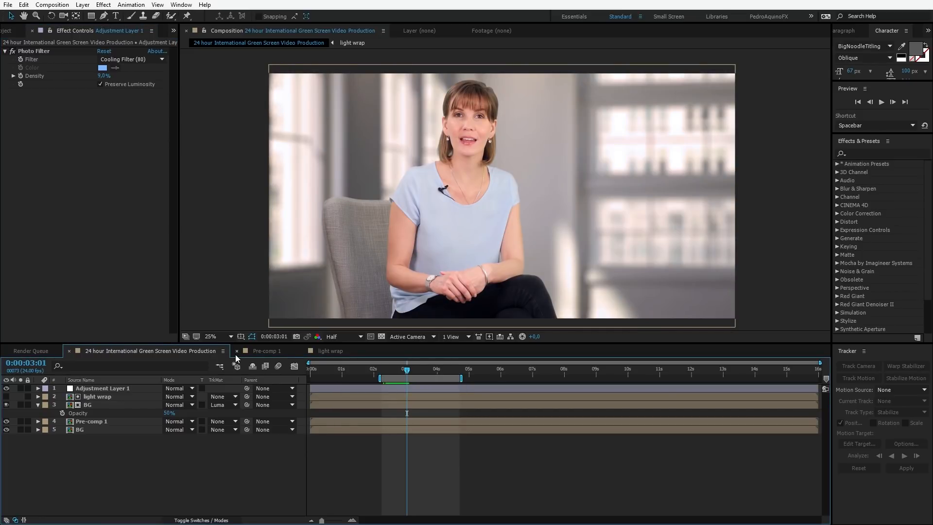
scroll(418, 141, "up", 2)
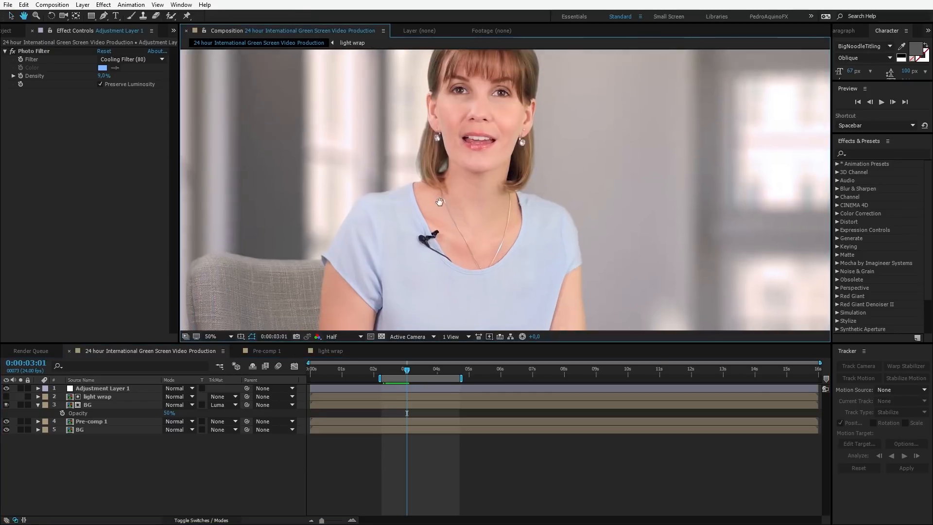
scroll(416, 182, "up", 2)
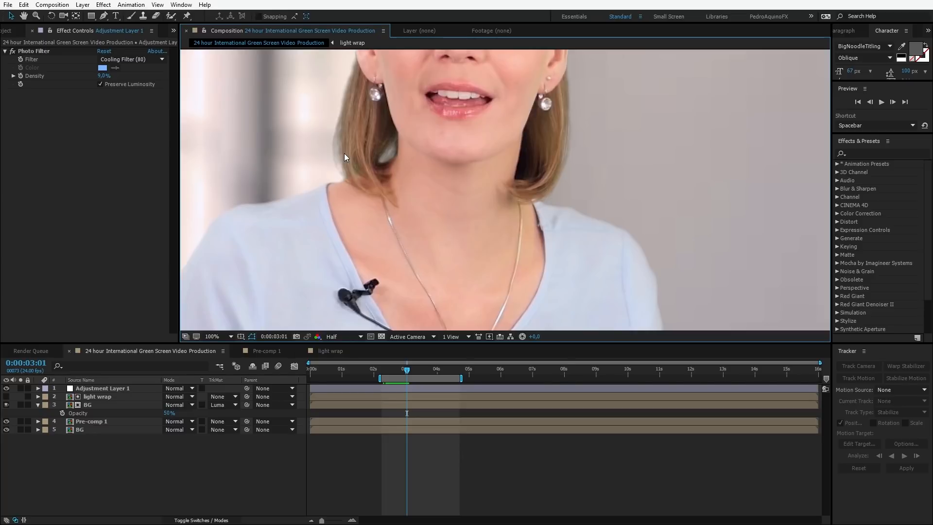
scroll(344, 154, "down", 2)
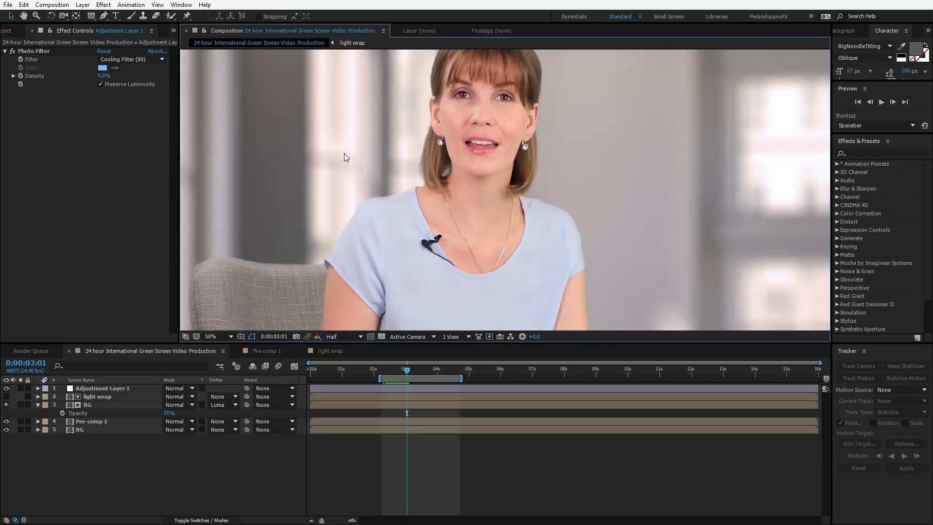
Step: Open the file import dialog from the project and select Green Screen 4K Tablet Scrolling for Chroma Key.mp4
left_click(11, 32)
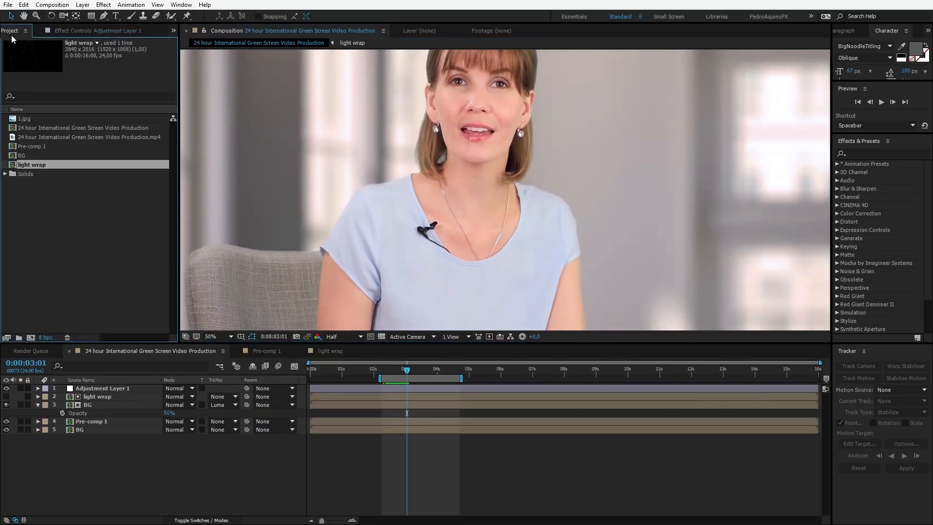
double_click(109, 224)
left_click(309, 93)
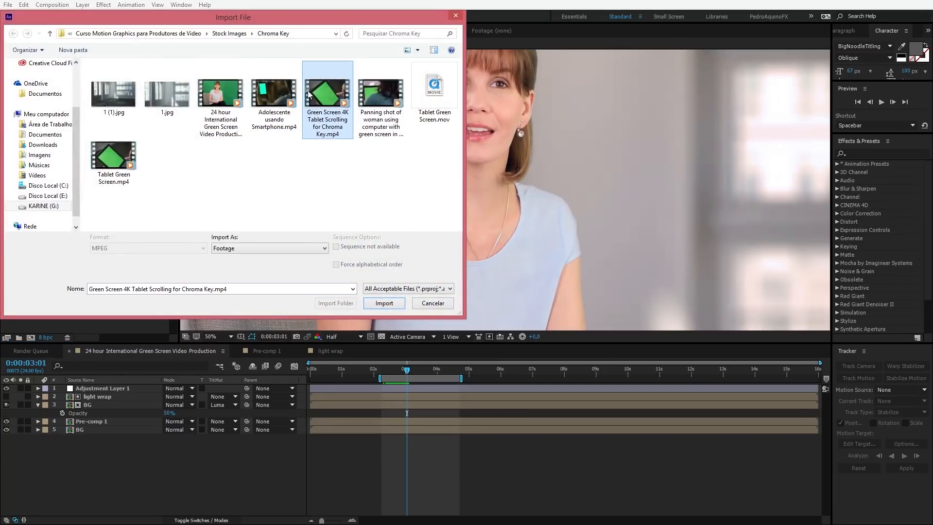
Step: Play the selected tablet clip in the media player, pause it to examine the finger over the green screen, and close the player
right_click(324, 95)
left_click(302, 114)
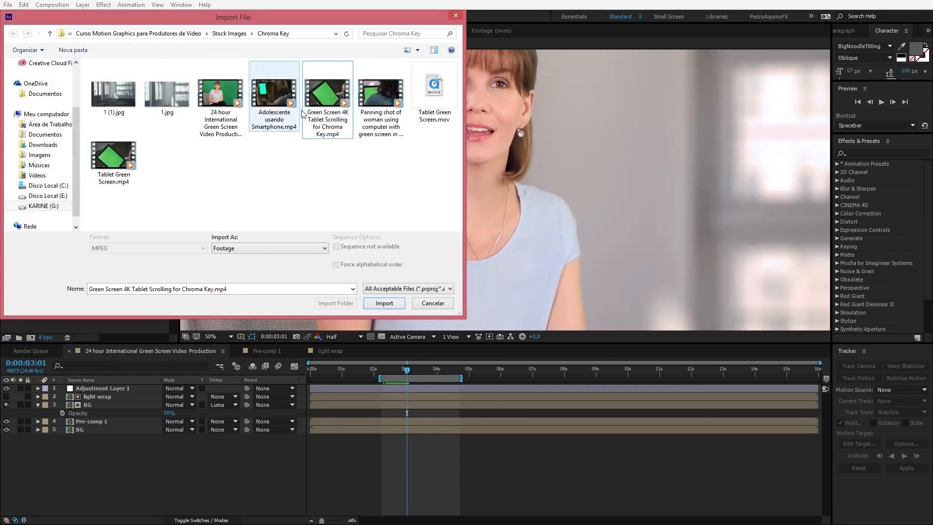
left_click(319, 96)
right_click(323, 83)
left_click(361, 106)
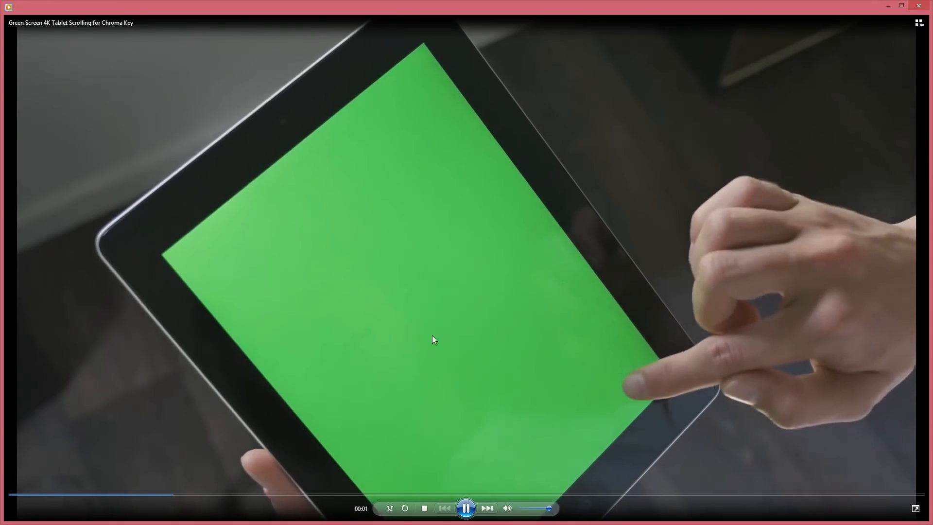
left_click(465, 508)
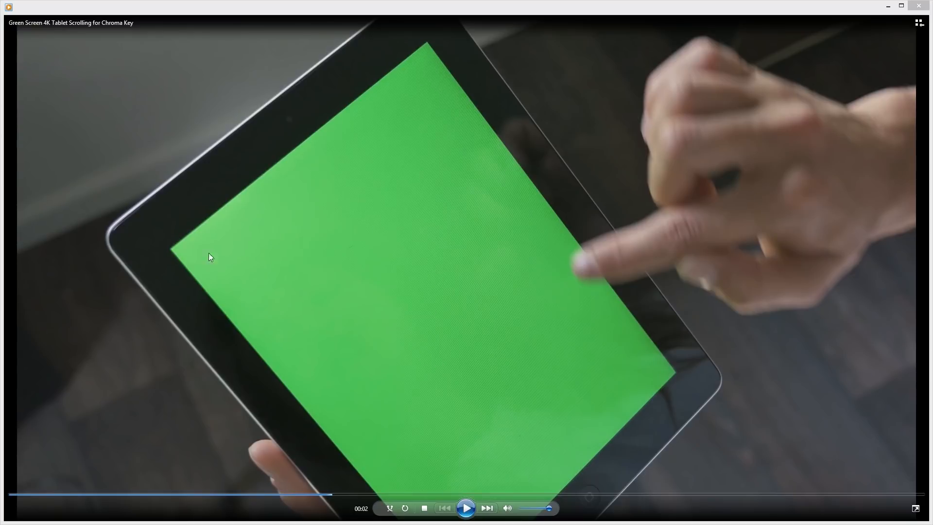
left_click(466, 508)
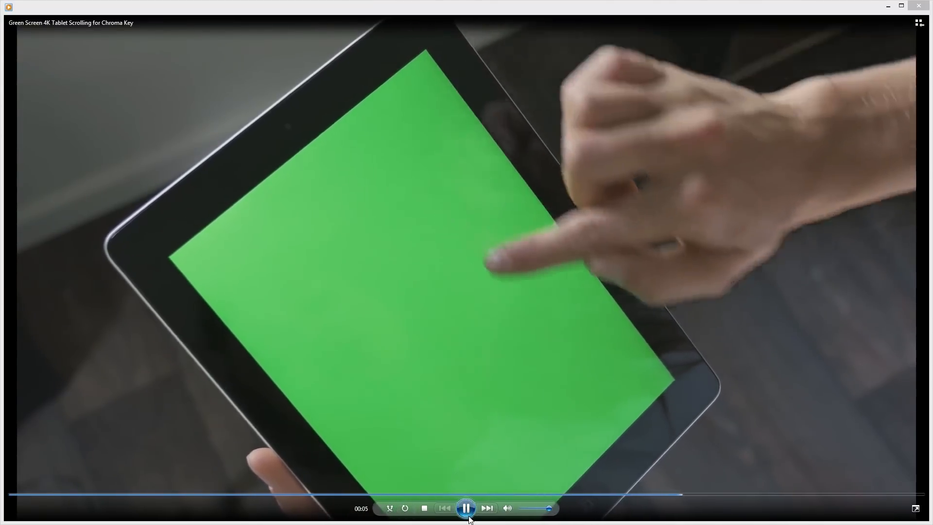
left_click(537, 347)
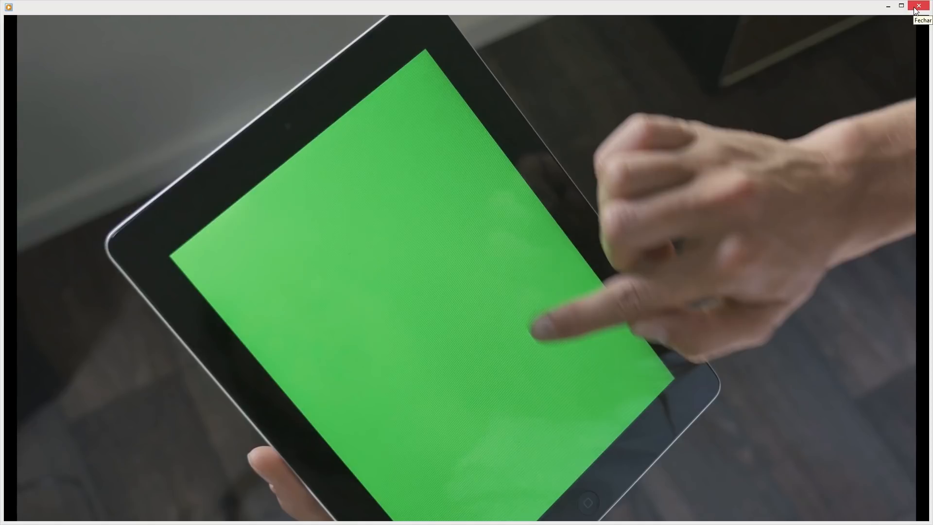
mouse_move(593, 294)
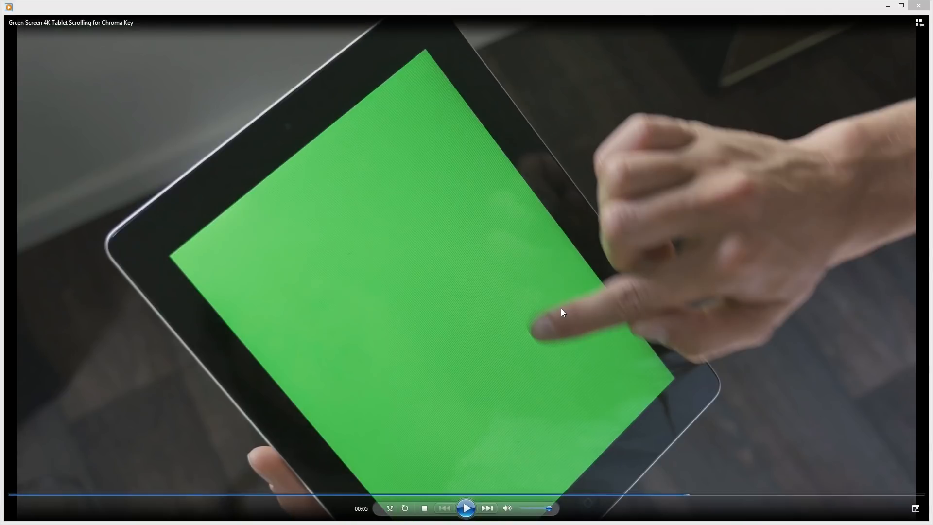
left_click(918, 5)
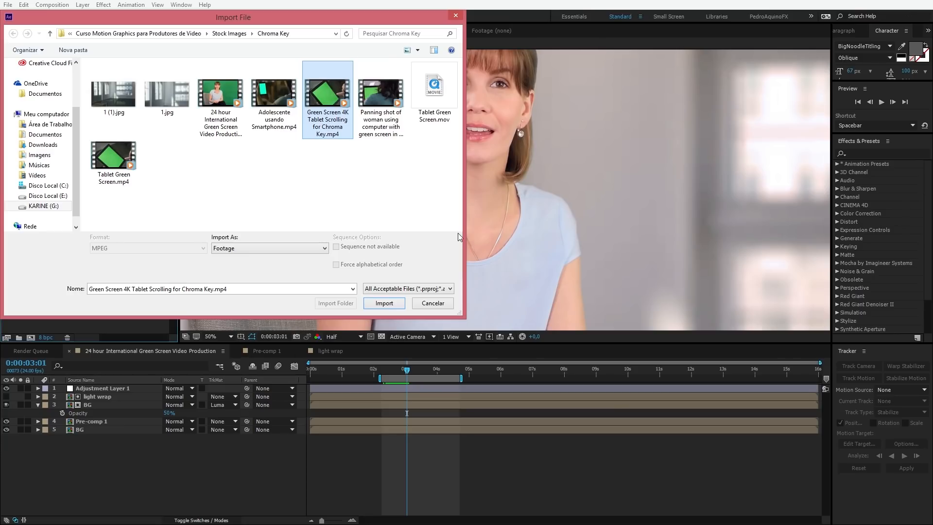